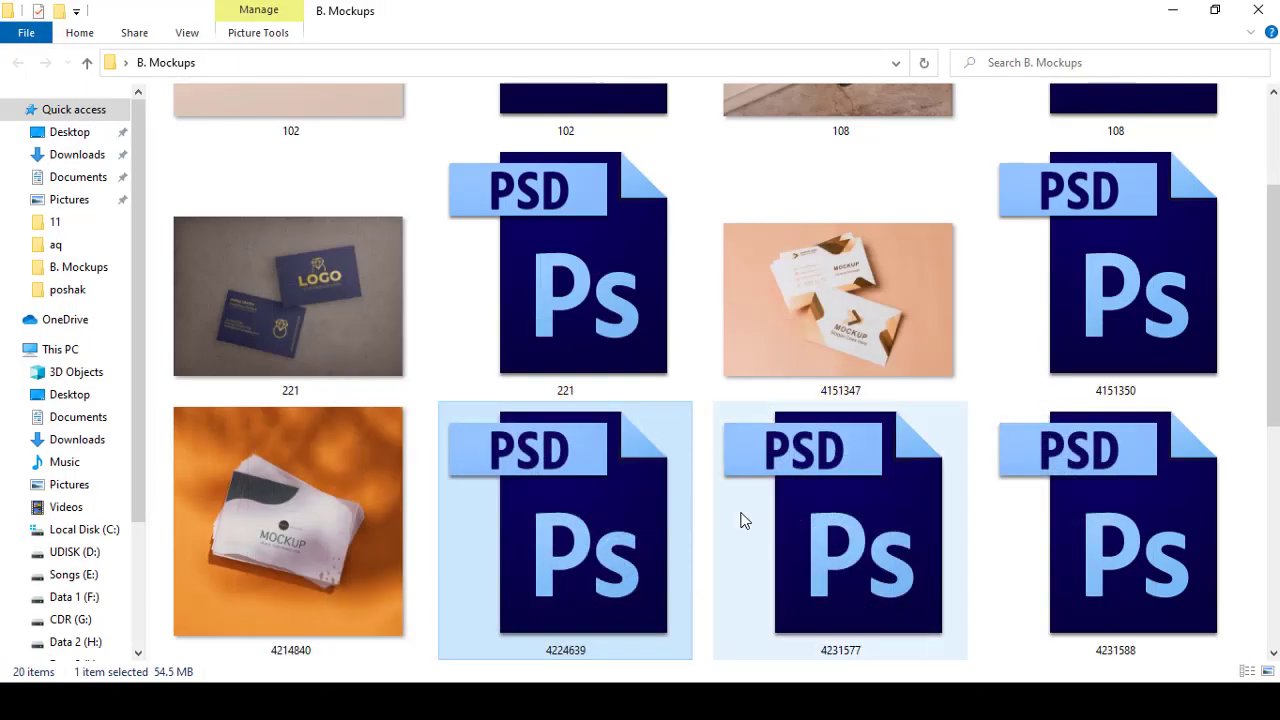
# Open the business-card mockup 4231577.psd from the B. Mockups folder in Photoshop
pyautogui.click(895, 544)
pyautogui.doubleClick(895, 544)
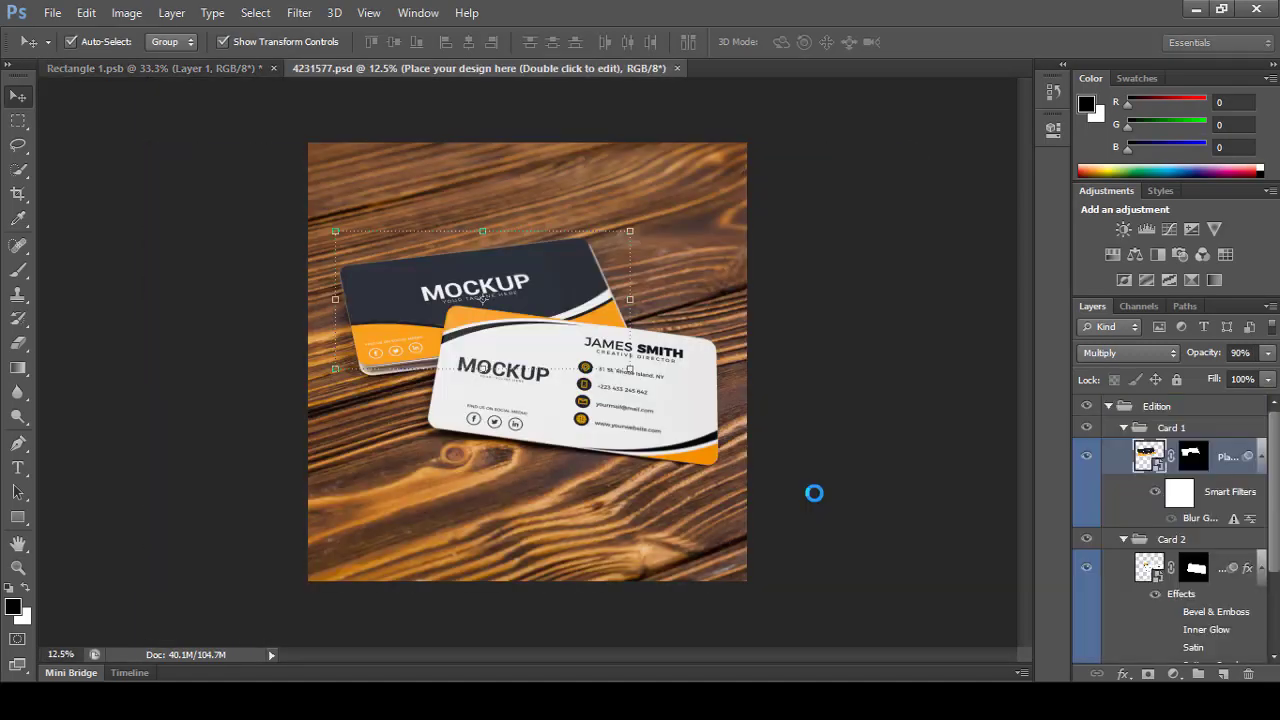
# Open the back card's smart object and drag the poultry banner from Rectangle 1.psb into it
pyautogui.doubleClick(1156, 464)
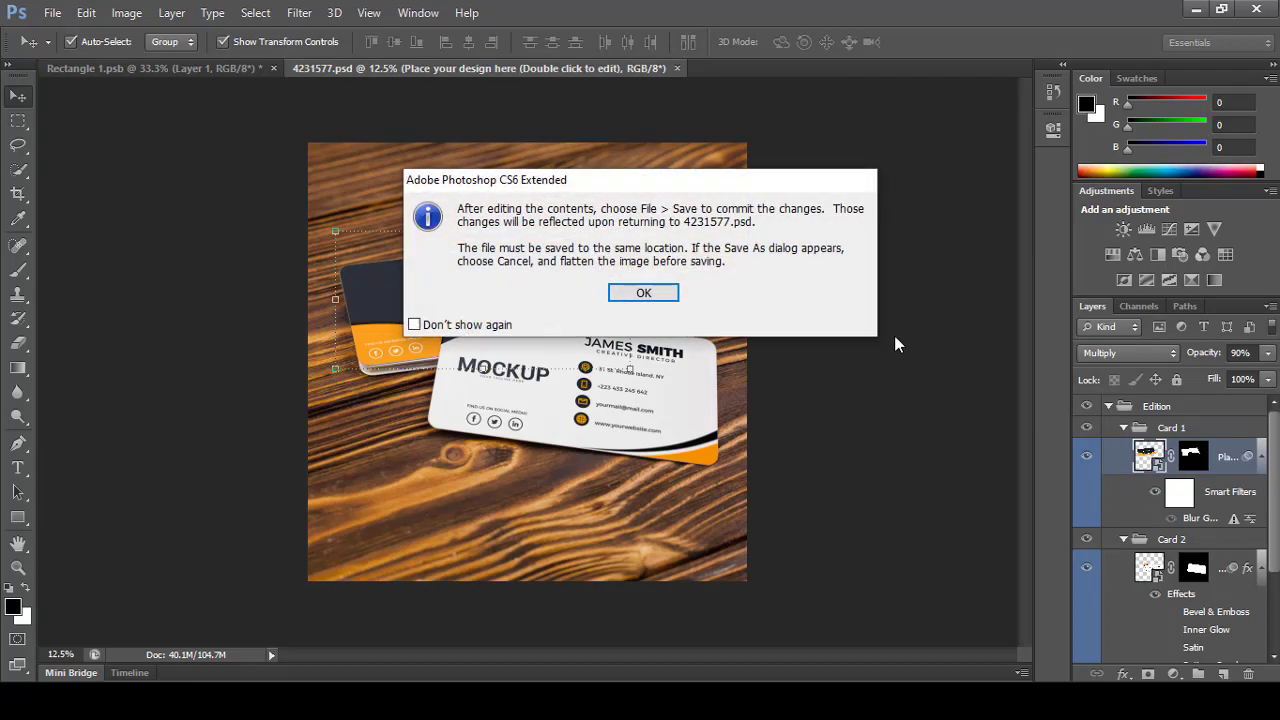
pyautogui.click(668, 292)
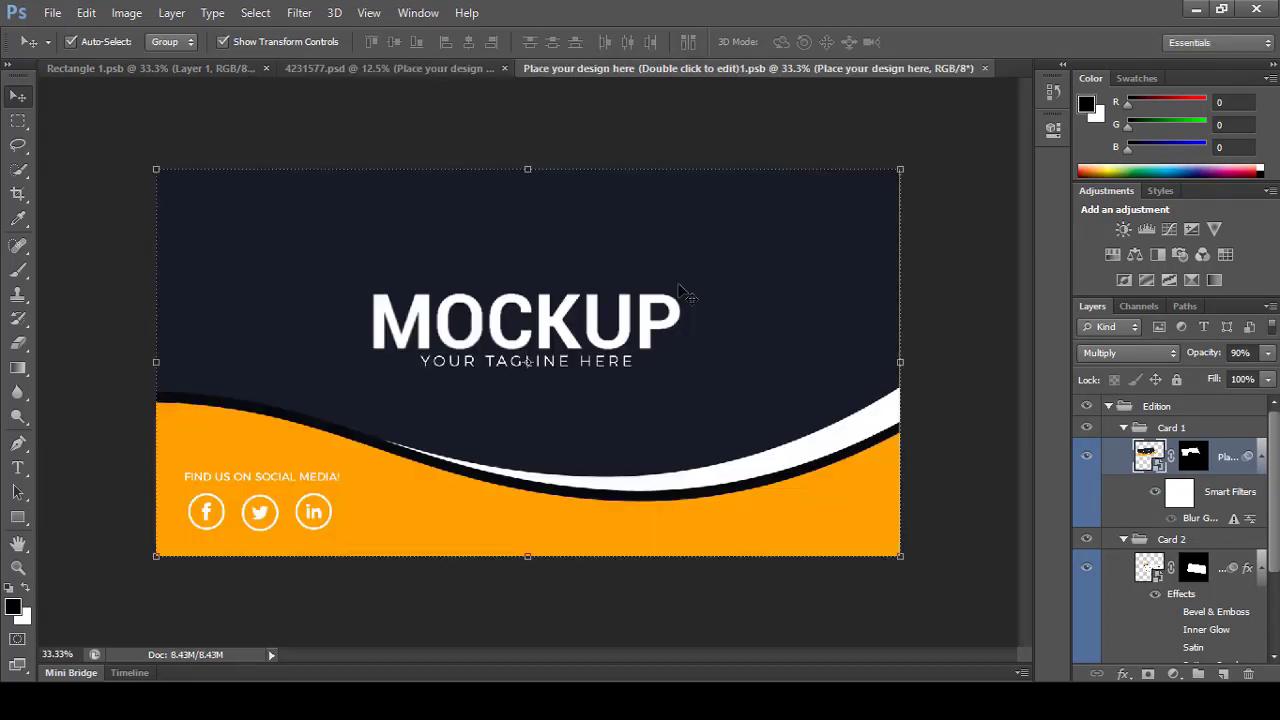
pyautogui.click(353, 71)
pyautogui.click(172, 71)
pyautogui.moveTo(707, 336)
pyautogui.mouseDown()
pyautogui.moveTo(763, 93)
pyautogui.moveTo(660, 342)
pyautogui.moveTo(650, 296)
pyautogui.mouseUp()
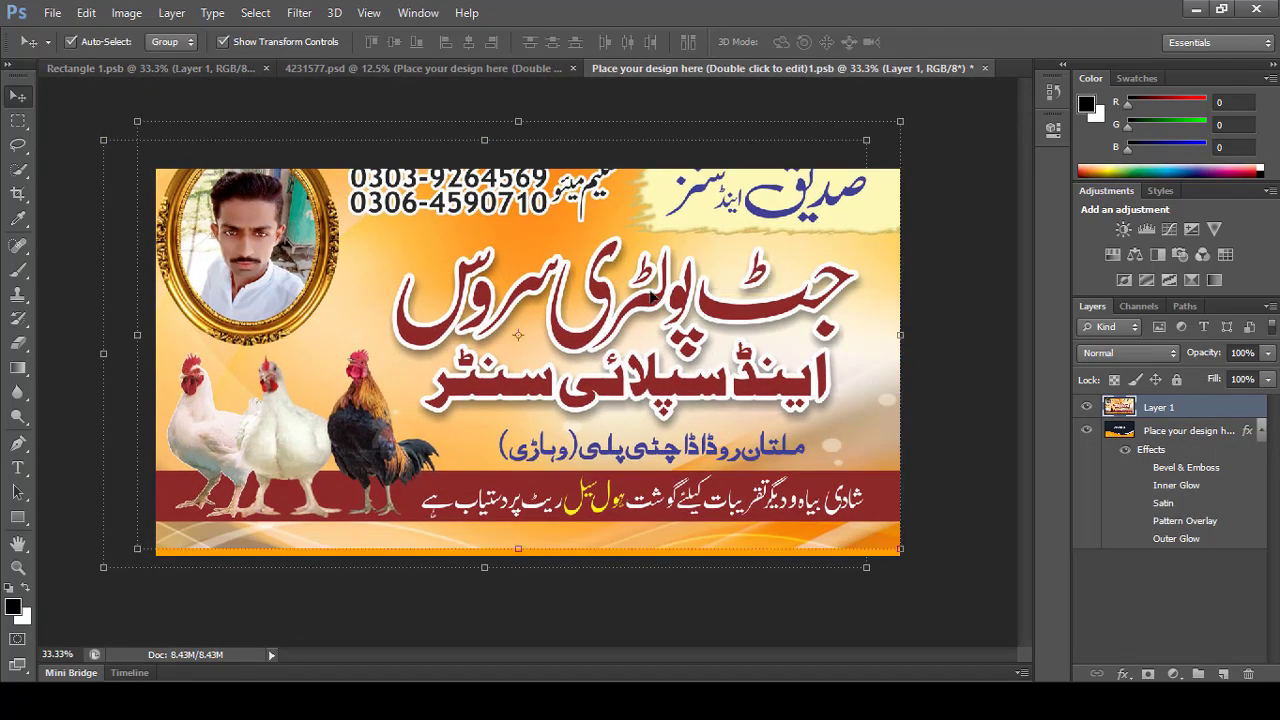
# Scale the banner to fill the card, save the smart object and close it
pyautogui.moveTo(308, 234); pyautogui.dragTo(309, 241)
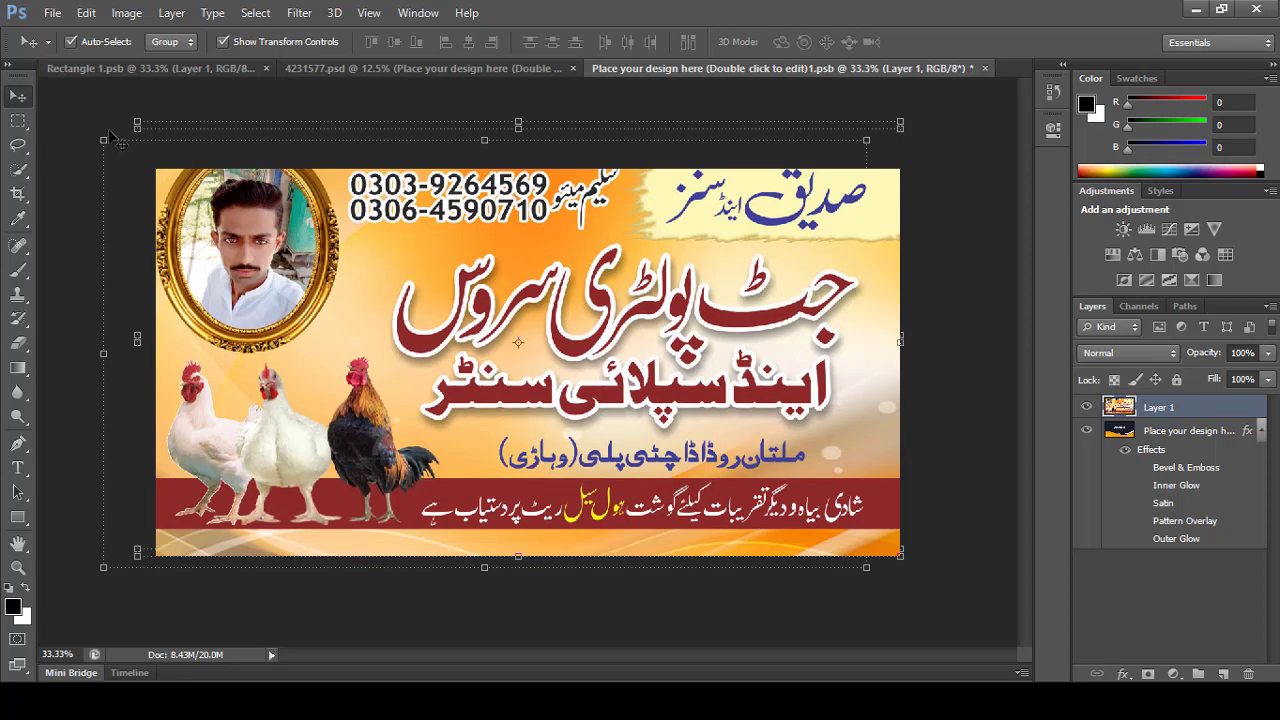
pyautogui.moveTo(137, 125); pyautogui.dragTo(157, 161)
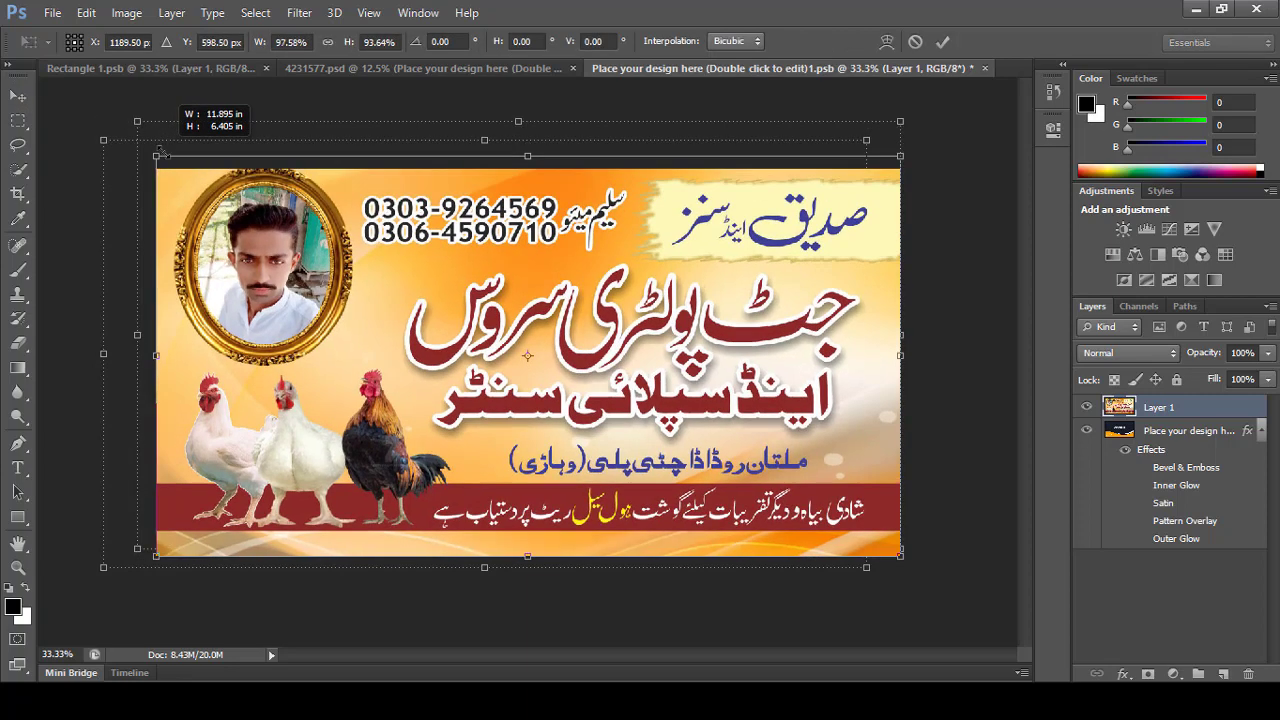
pyautogui.press('Return')
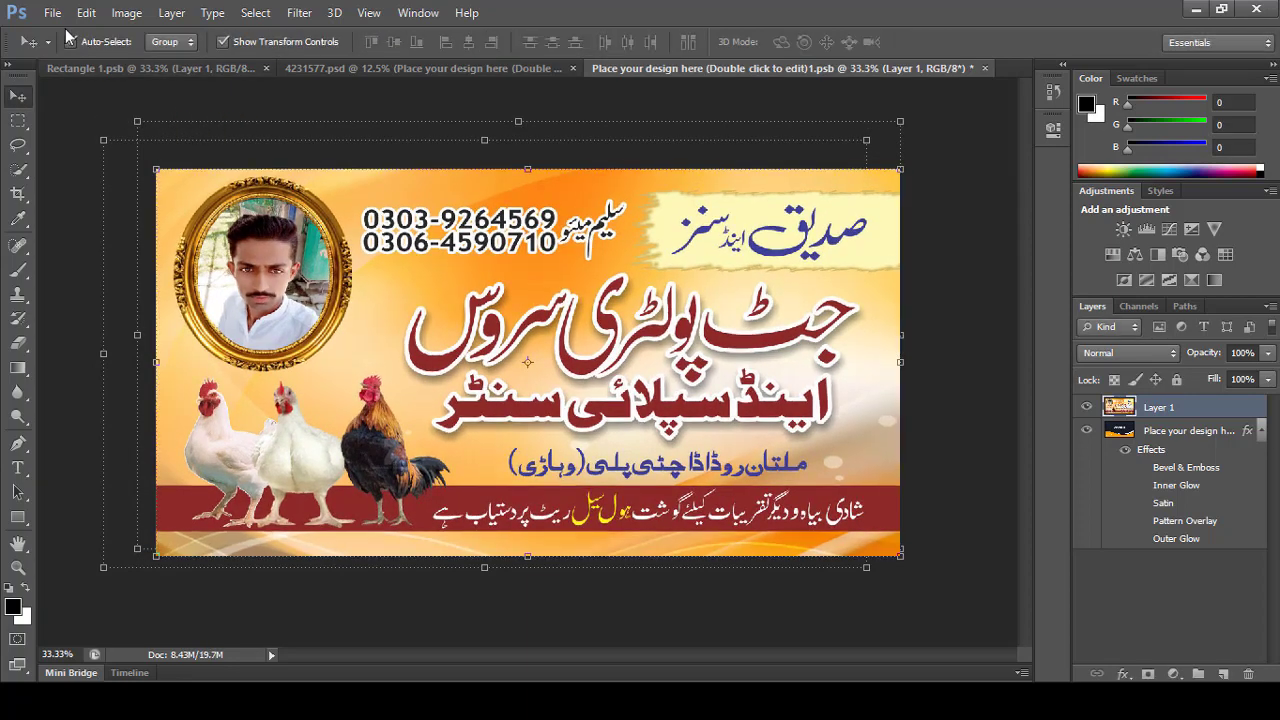
pyautogui.click(52, 12)
pyautogui.click(99, 223)
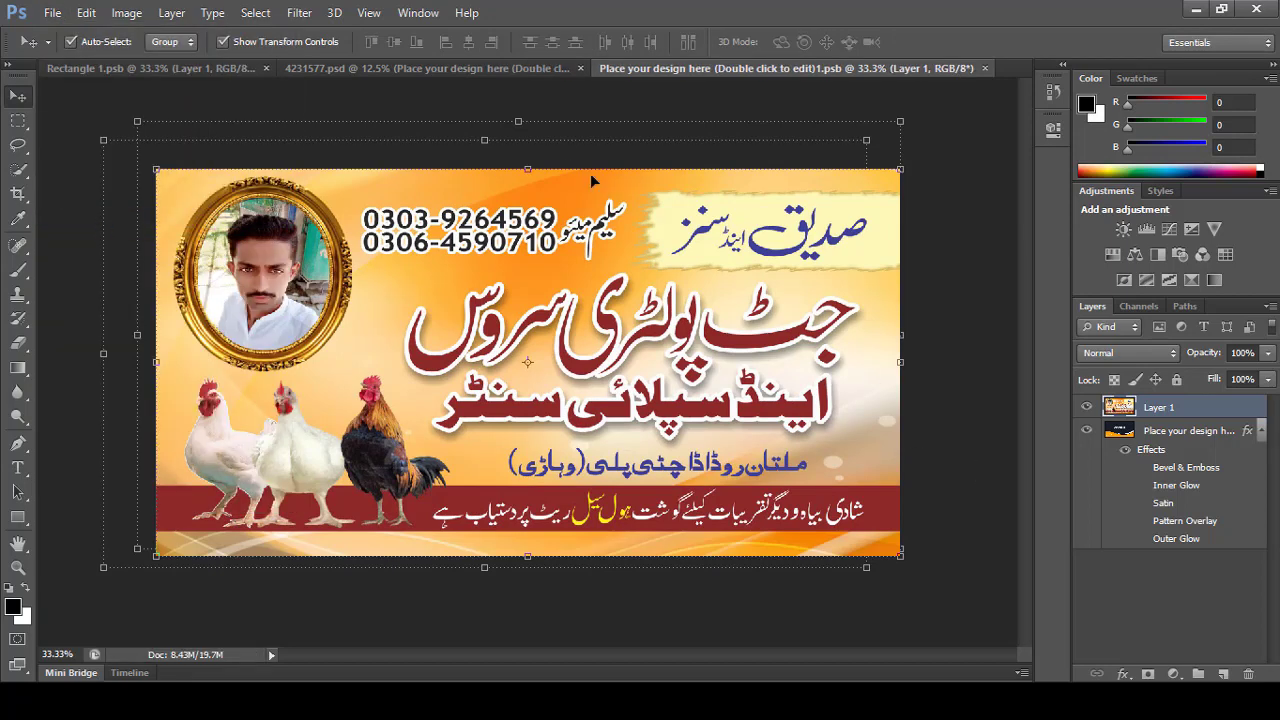
pyautogui.click(985, 68)
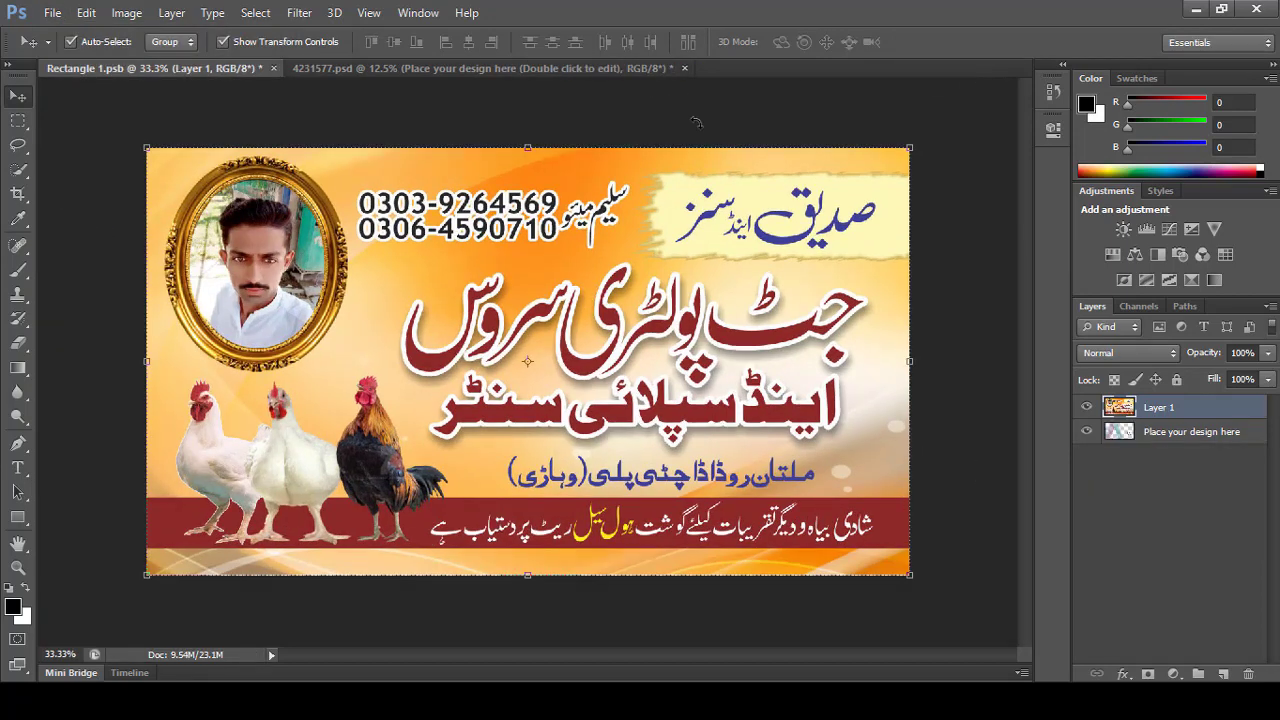
pyautogui.click(425, 70)
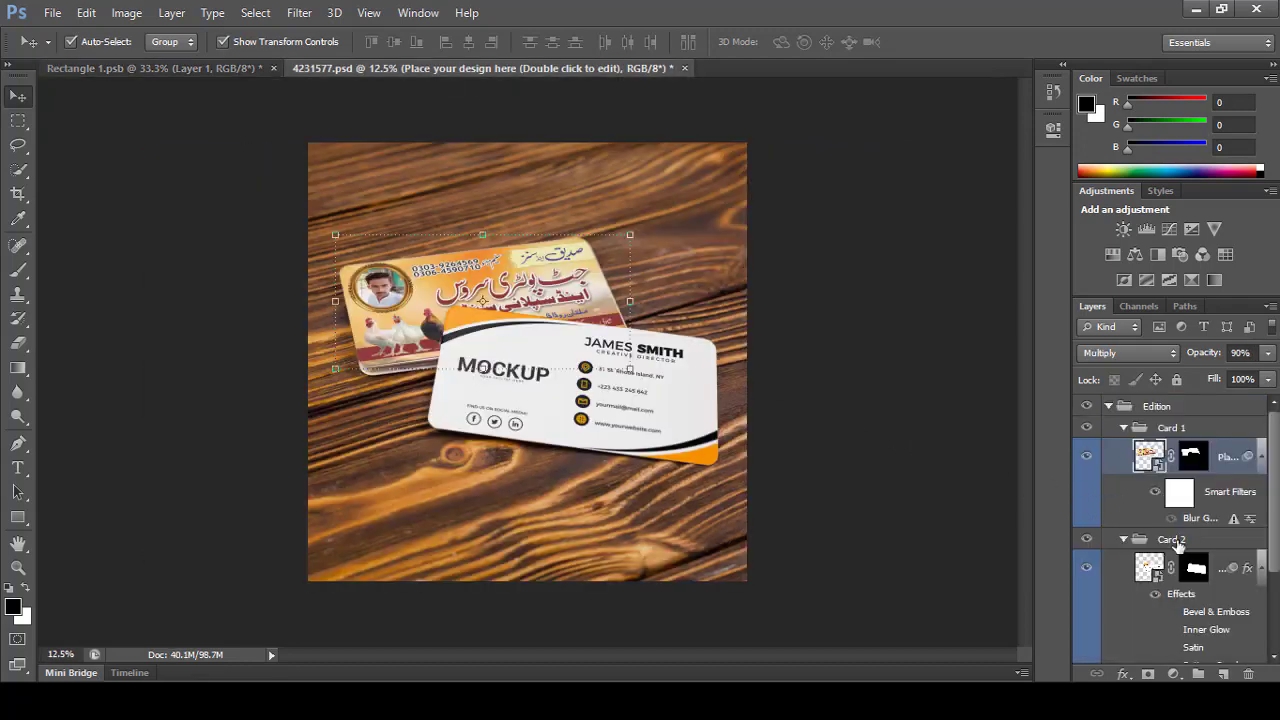
# Open Card 2's smart object and drag the poultry banner into it
pyautogui.click(1163, 590)
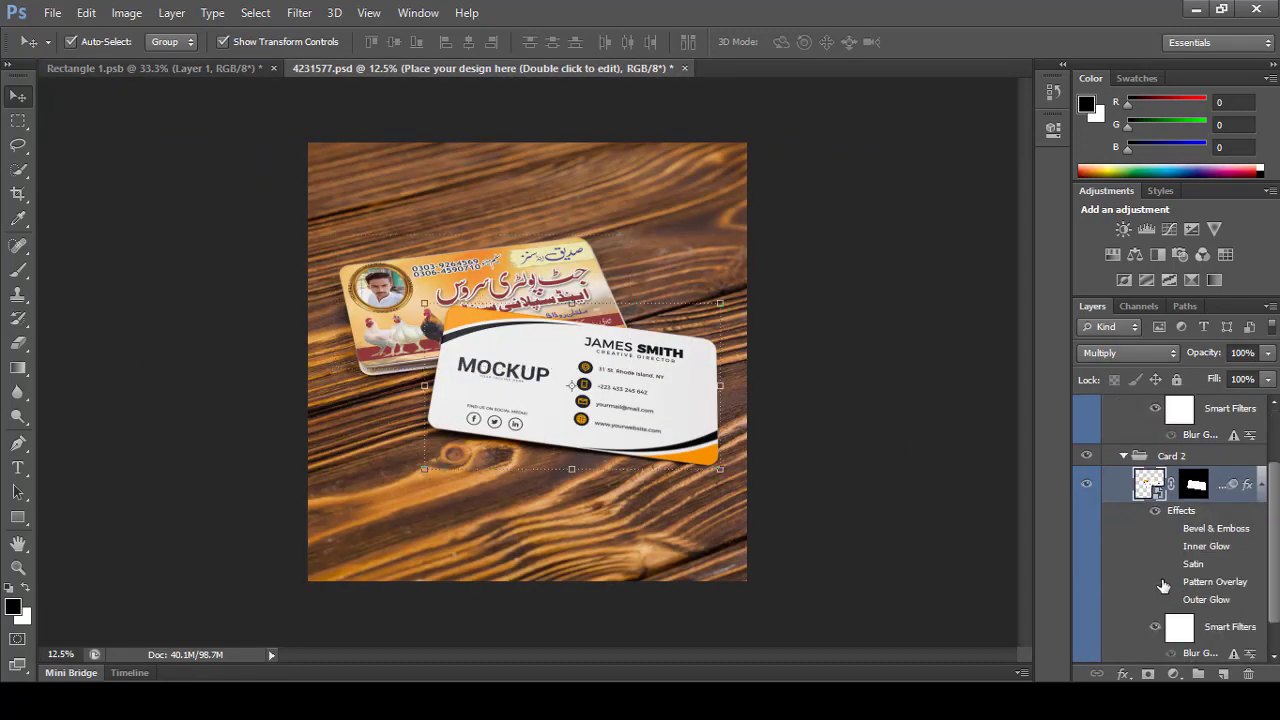
pyautogui.doubleClick(1157, 492)
pyautogui.click(643, 293)
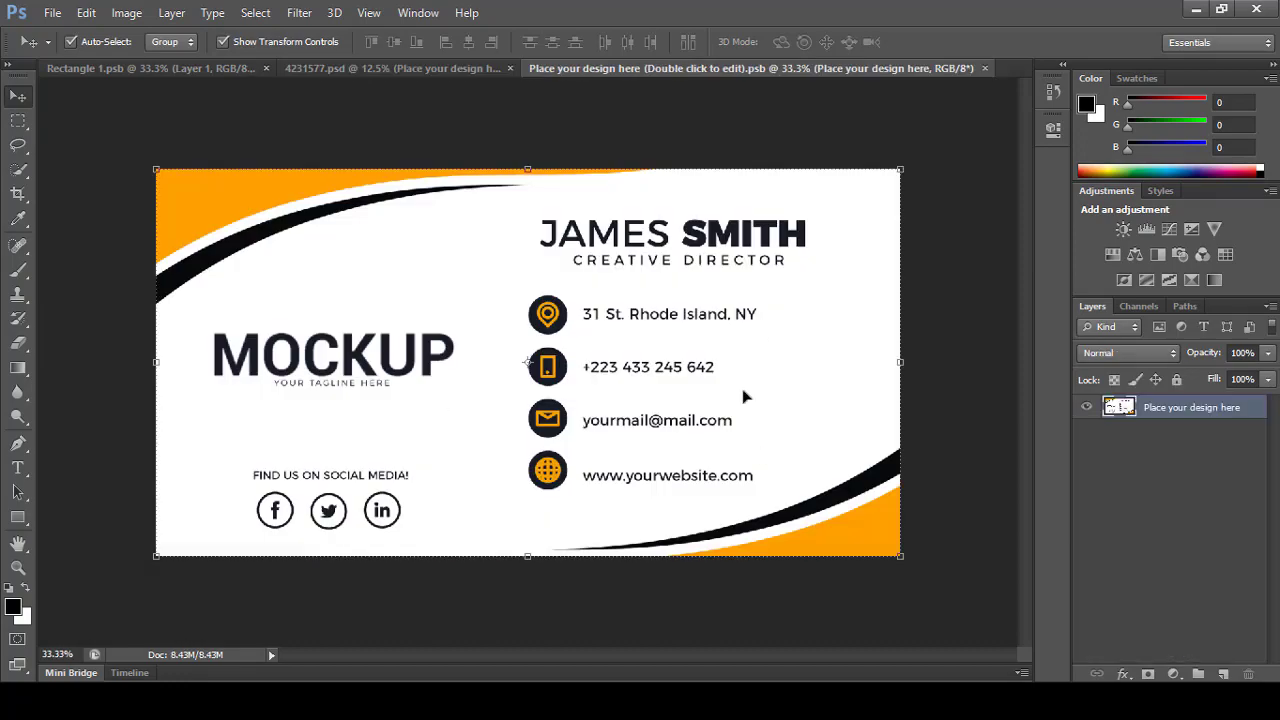
pyautogui.click(150, 68)
pyautogui.moveTo(317, 280)
pyautogui.mouseDown()
pyautogui.moveTo(797, 70)
pyautogui.moveTo(370, 252)
pyautogui.mouseUp()
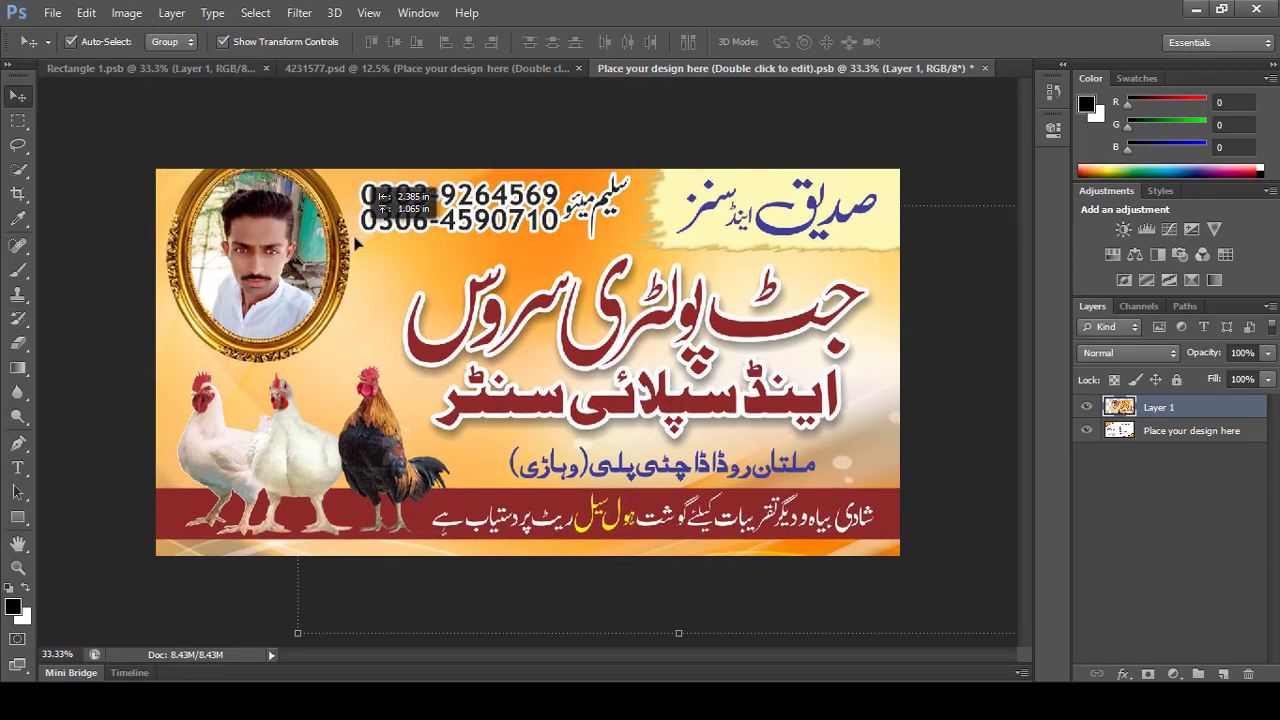
pyautogui.moveTo(369, 252); pyautogui.dragTo(419, 259)
# Scale the banner down to fit the card and save the design
pyautogui.moveTo(138, 591); pyautogui.dragTo(156, 556)
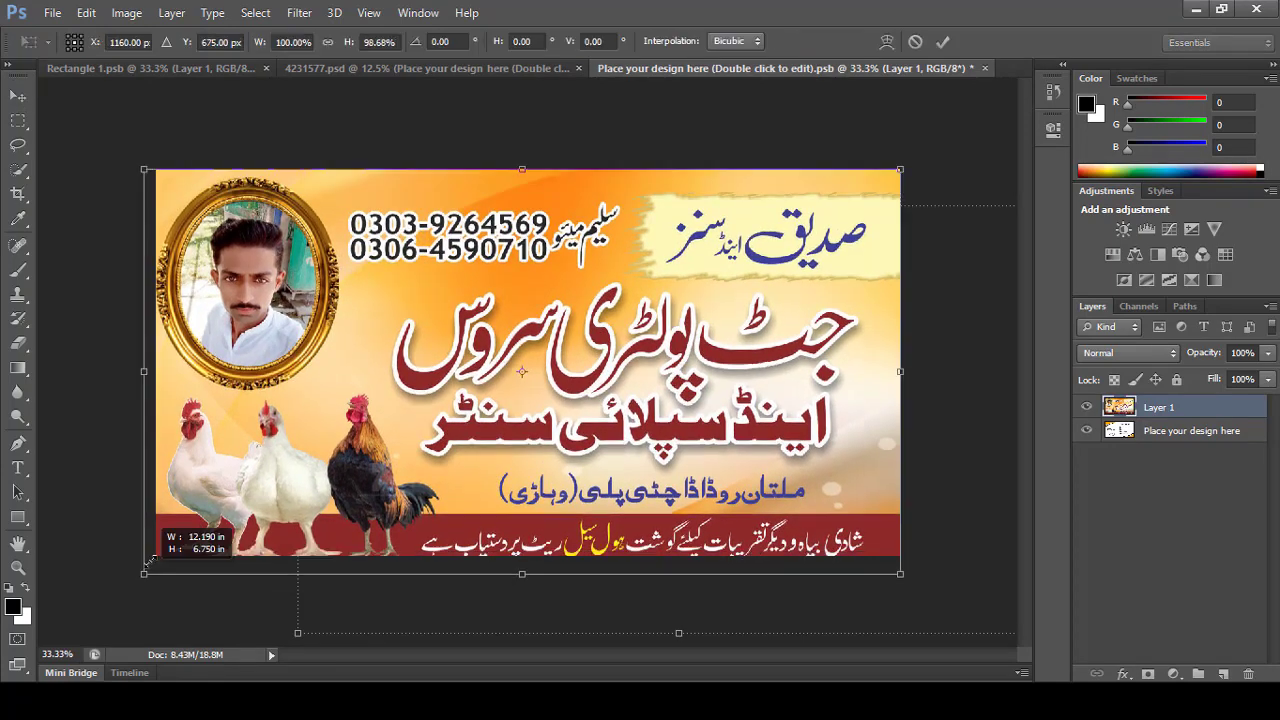
pyautogui.press('Return')
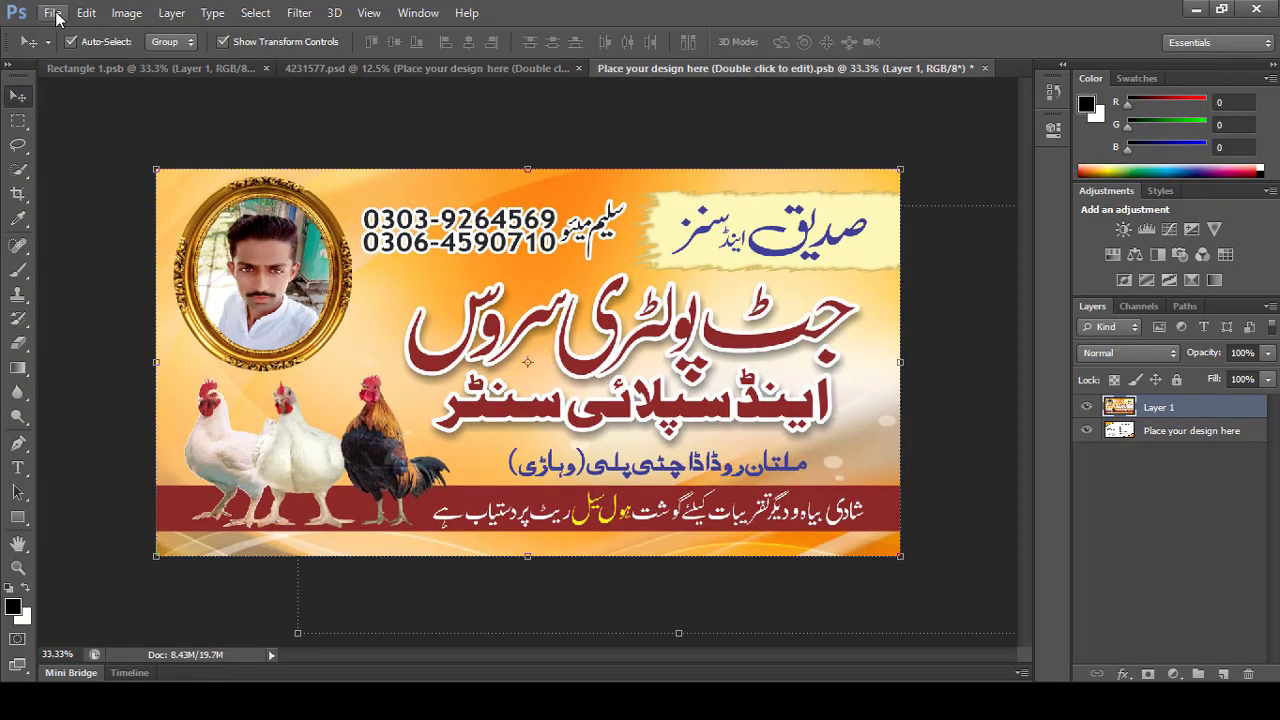
pyautogui.click(52, 12)
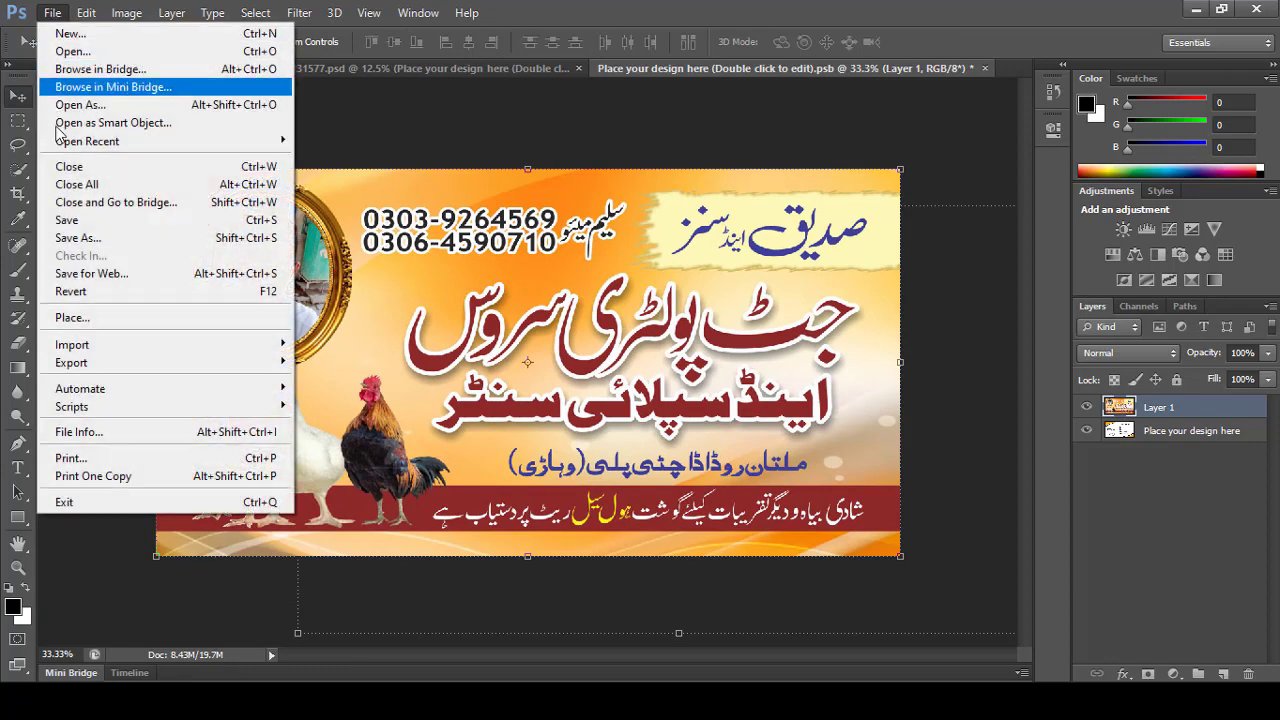
pyautogui.click(94, 221)
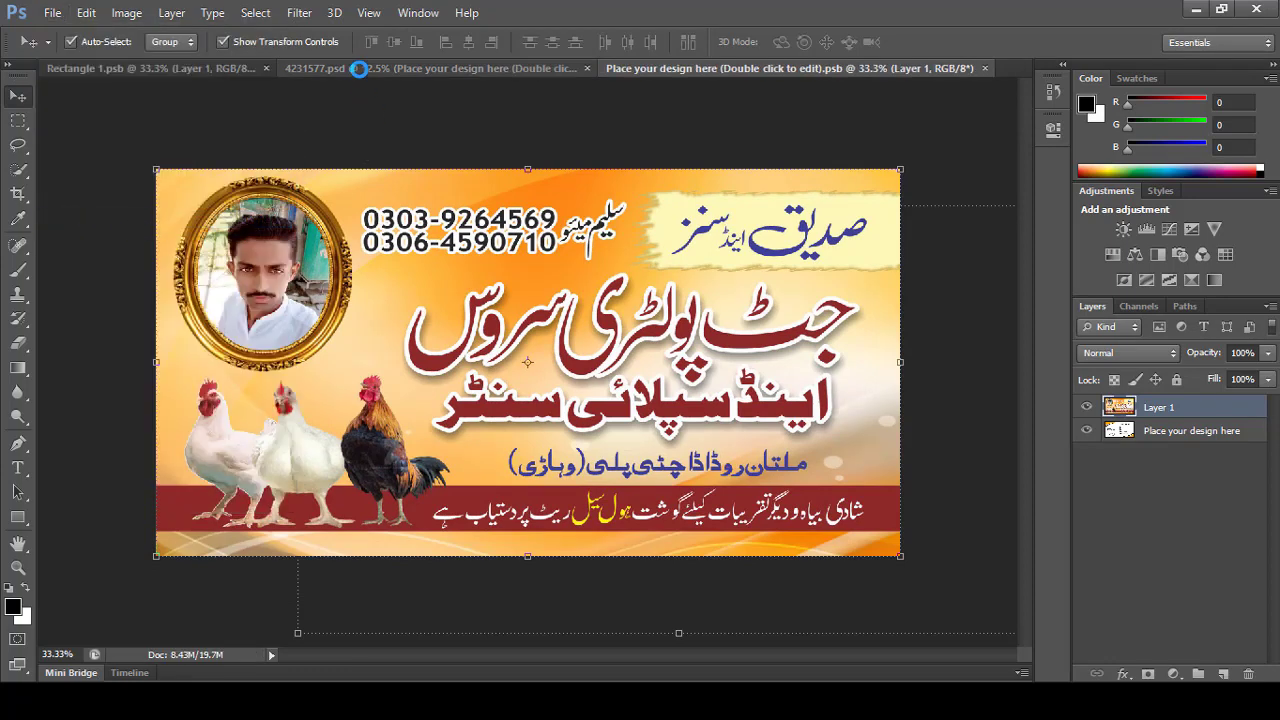
pyautogui.click(359, 69)
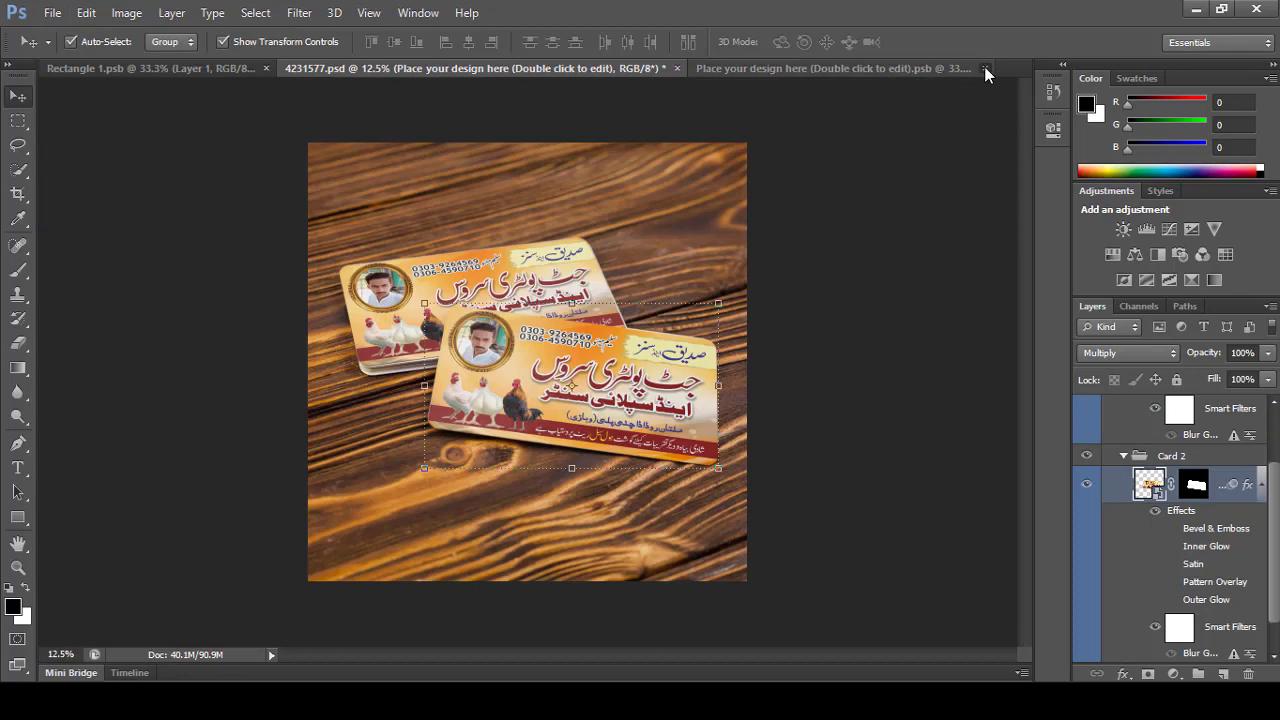
# Close the 'Place your design here' tab and zoom in, then out, on both banner cards
pyautogui.click(984, 67)
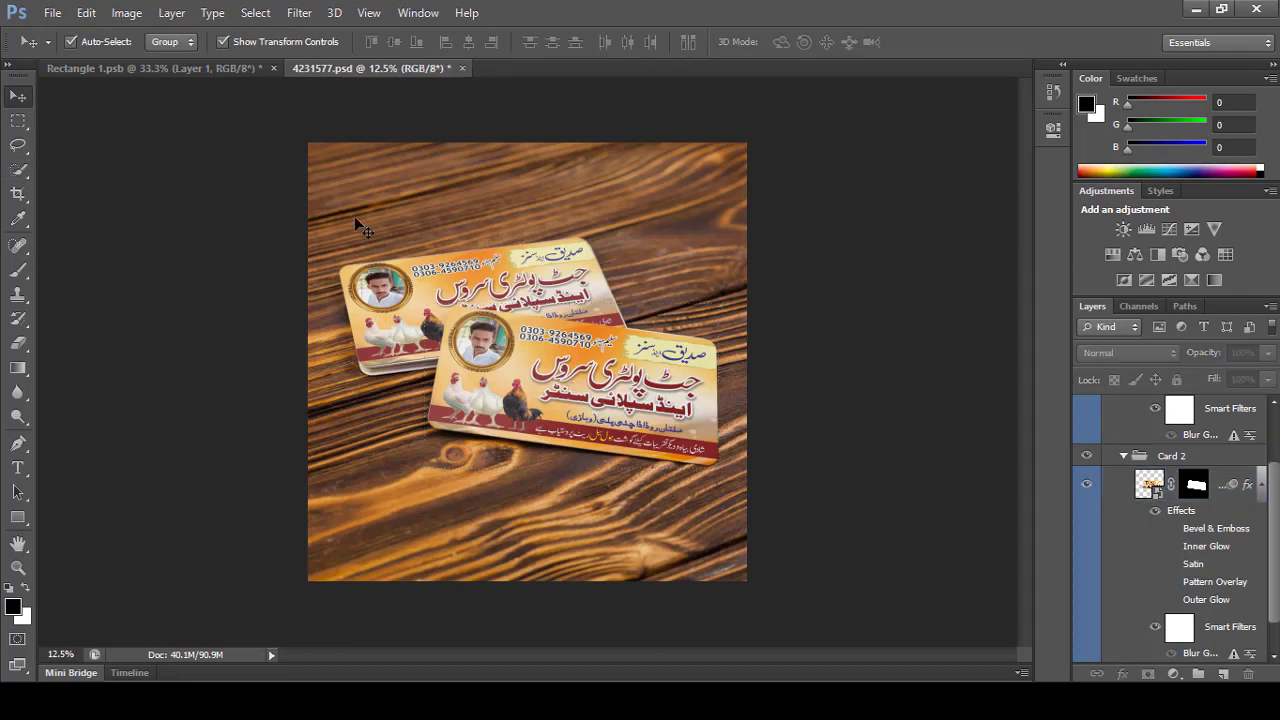
pyautogui.moveTo(315, 200); pyautogui.dragTo(785, 522)
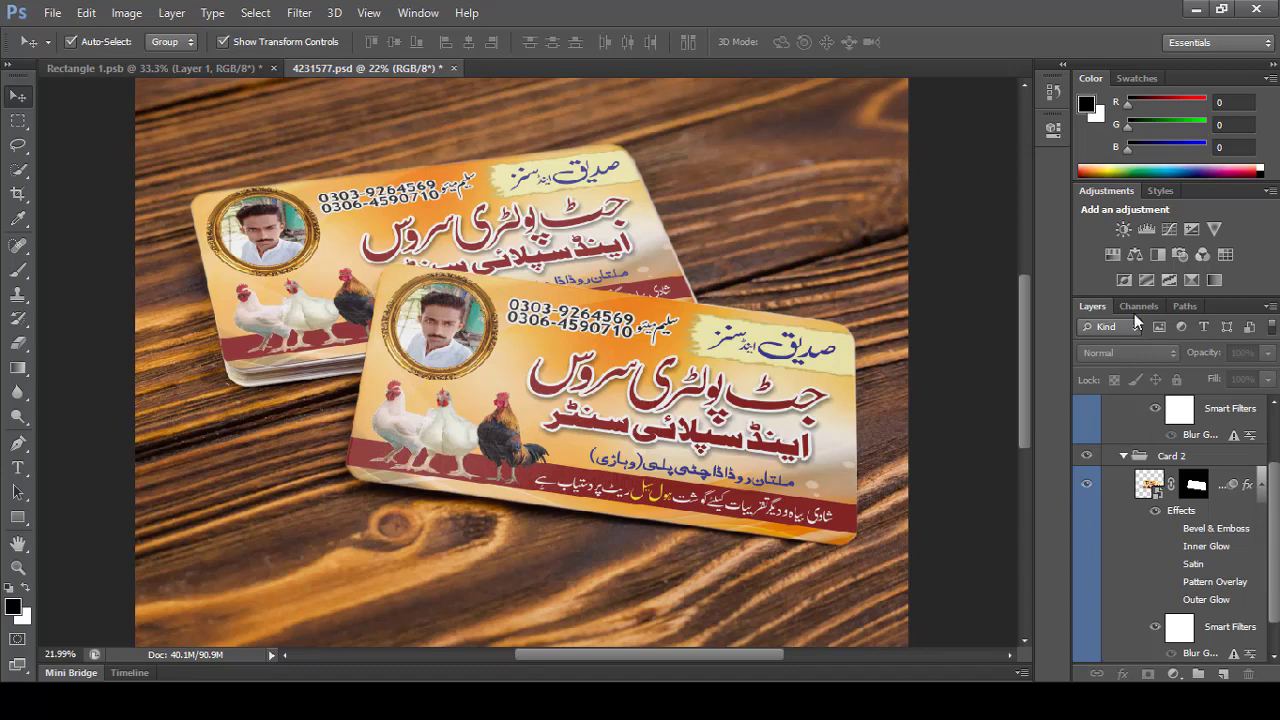
pyautogui.press('Return')
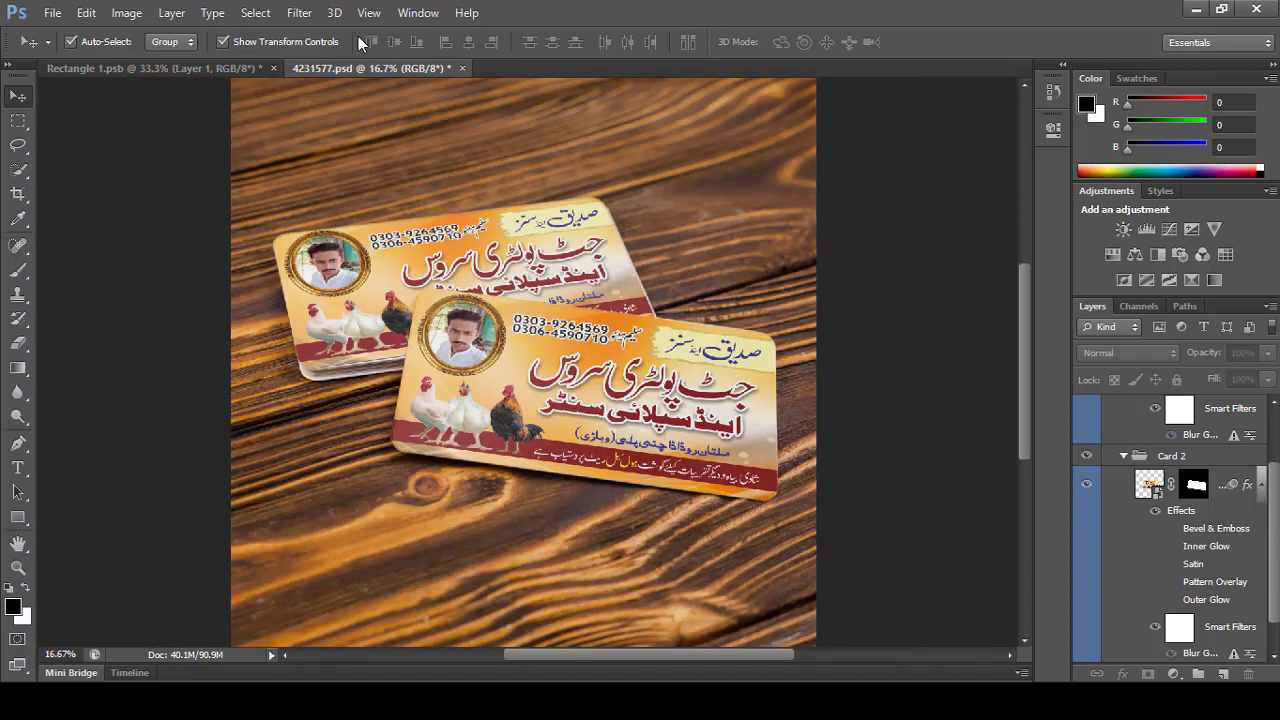
# Save a copy of the mockup to the Desktop as 4231577.jpg at quality 12
pyautogui.click(50, 12)
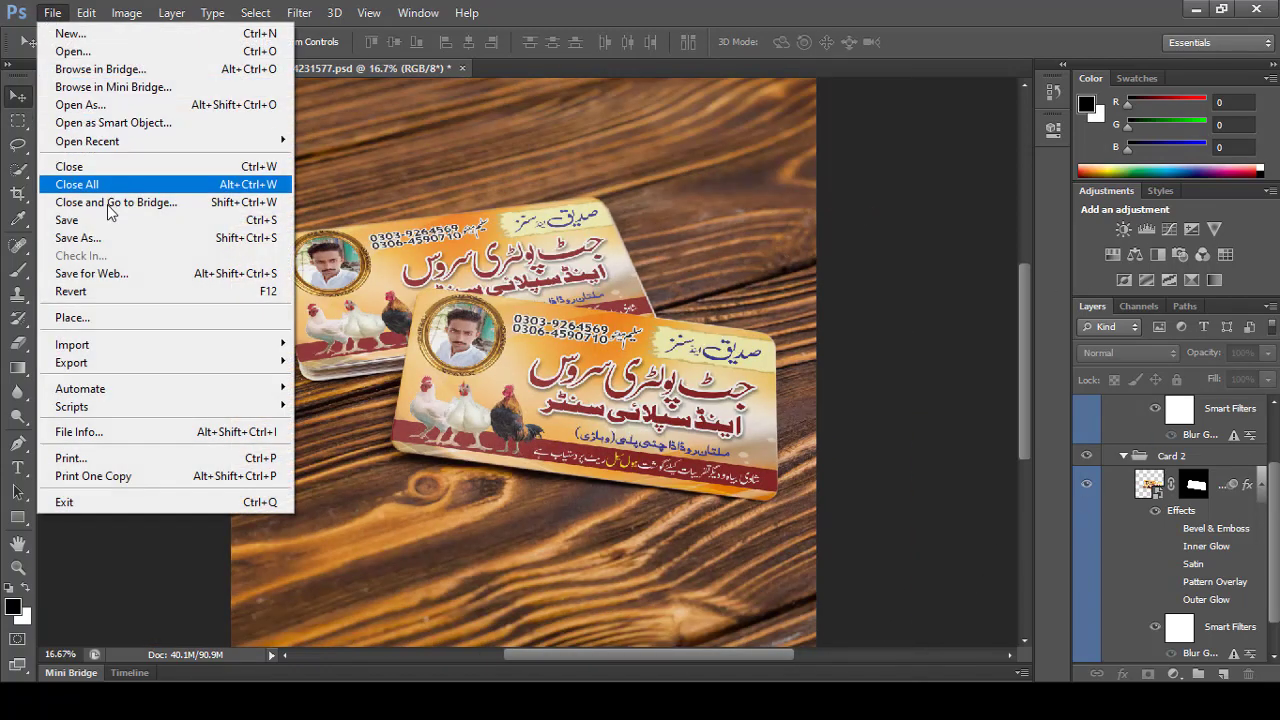
pyautogui.click(110, 240)
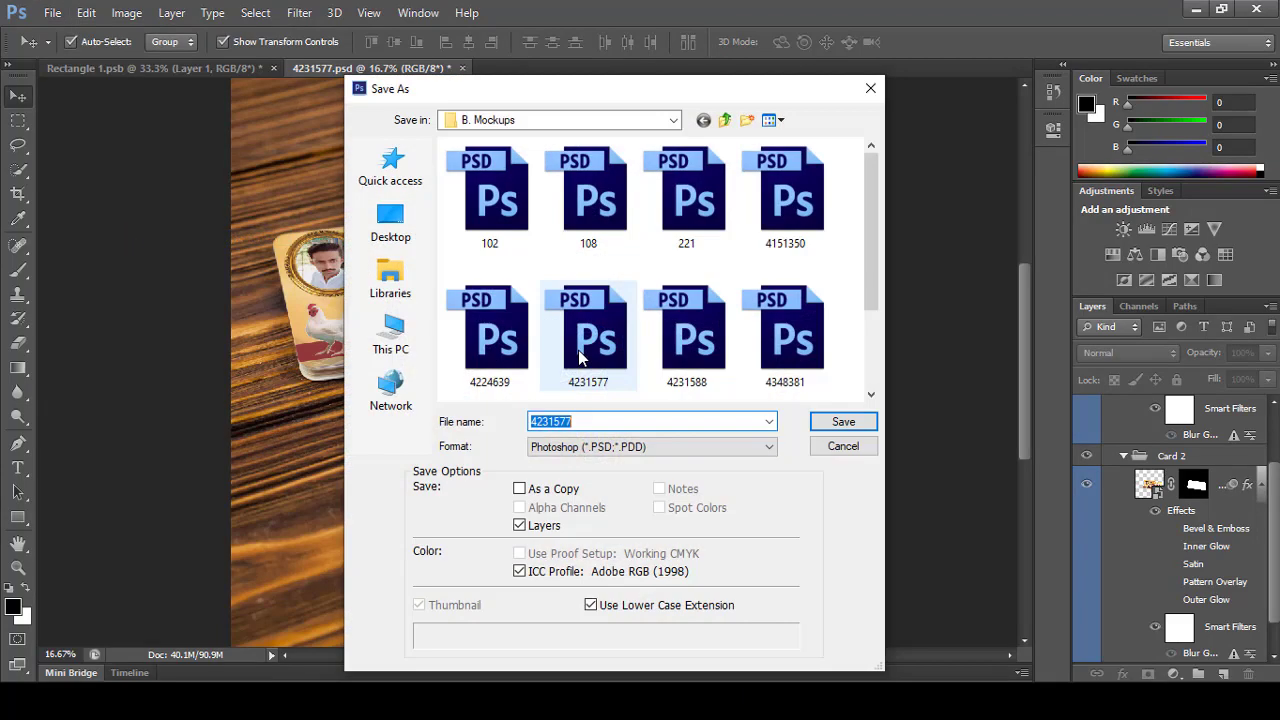
pyautogui.click(391, 222)
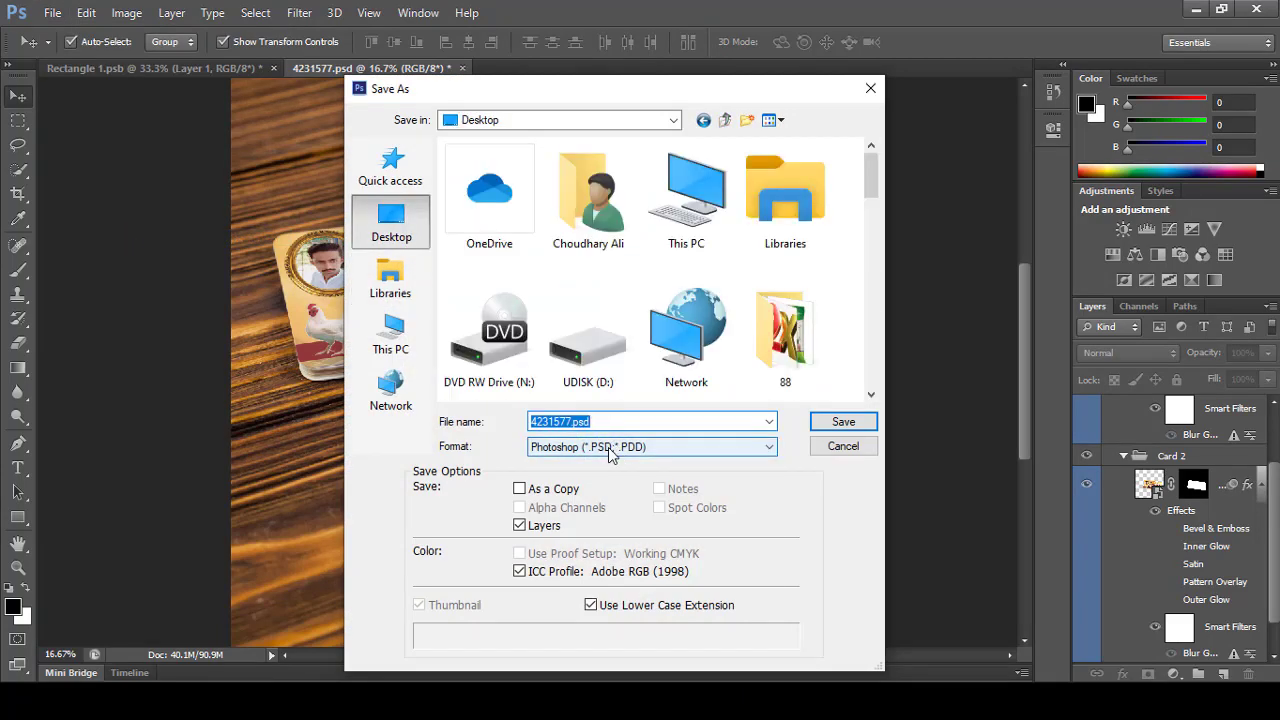
pyautogui.click(615, 447)
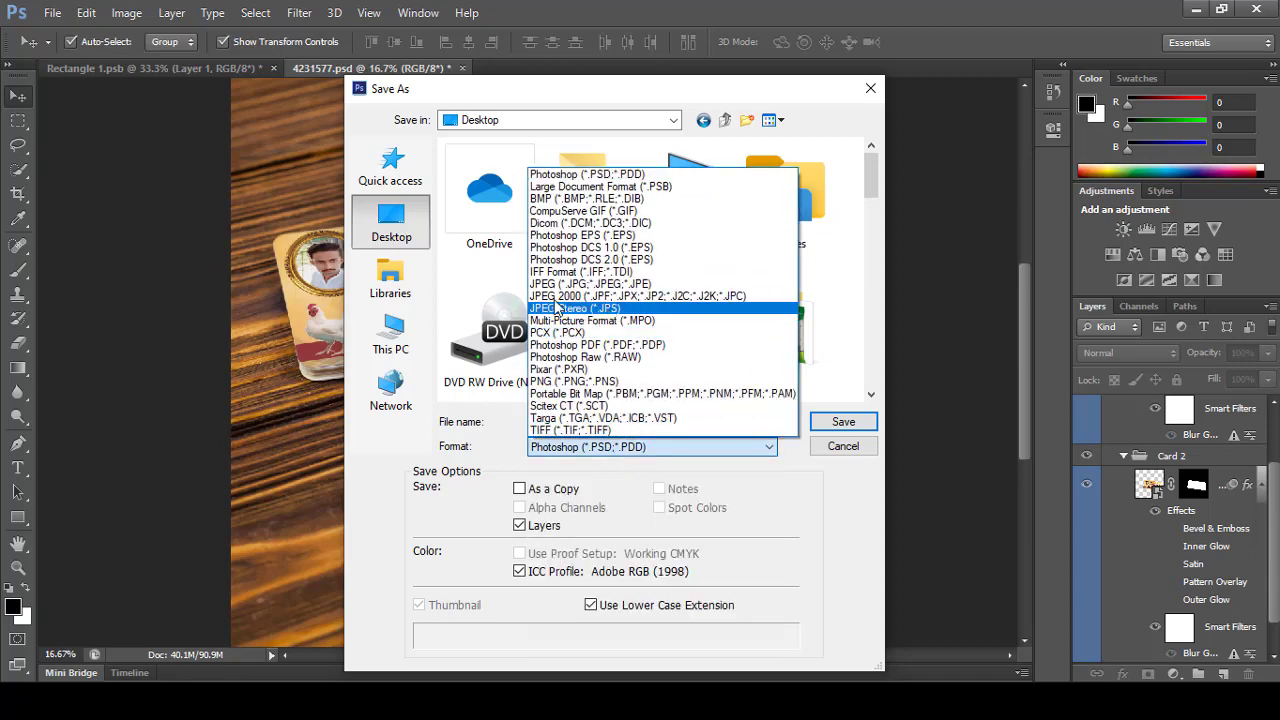
pyautogui.click(560, 284)
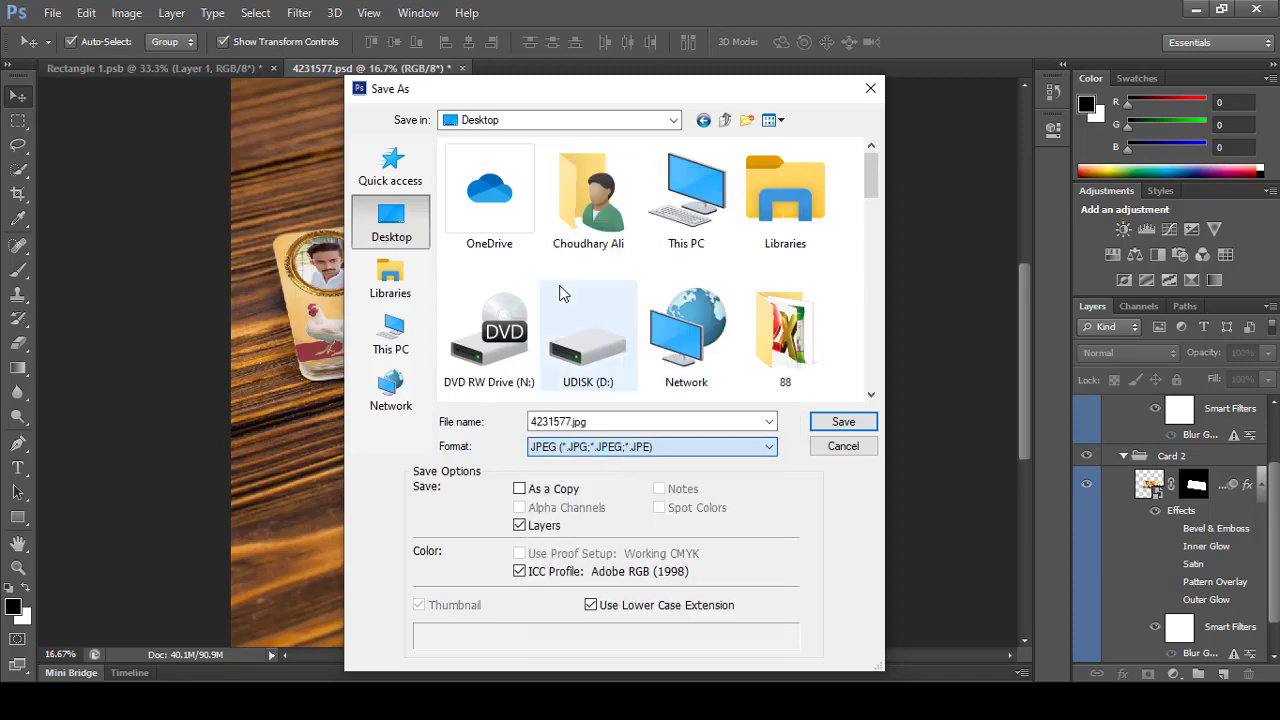
pyautogui.click(822, 428)
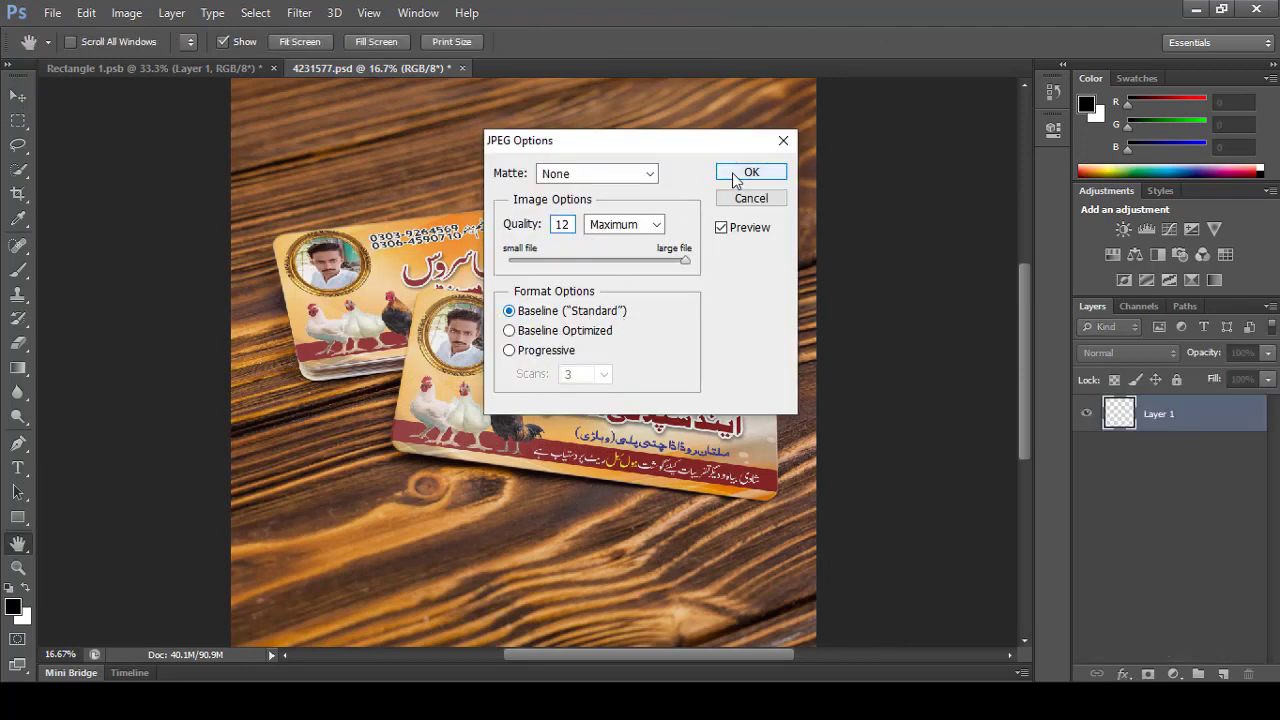
pyautogui.click(740, 172)
# Close the 4231577 mockup without saving its changes
pyautogui.click(529, 68)
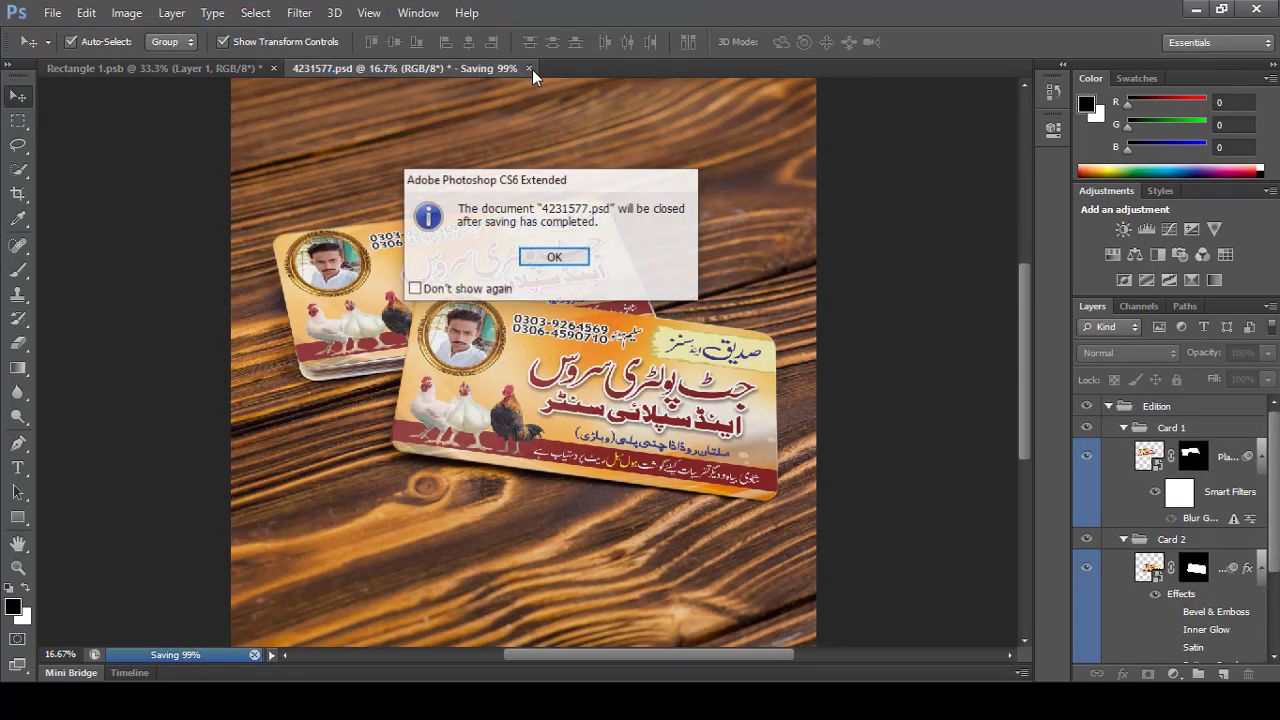
pyautogui.click(551, 254)
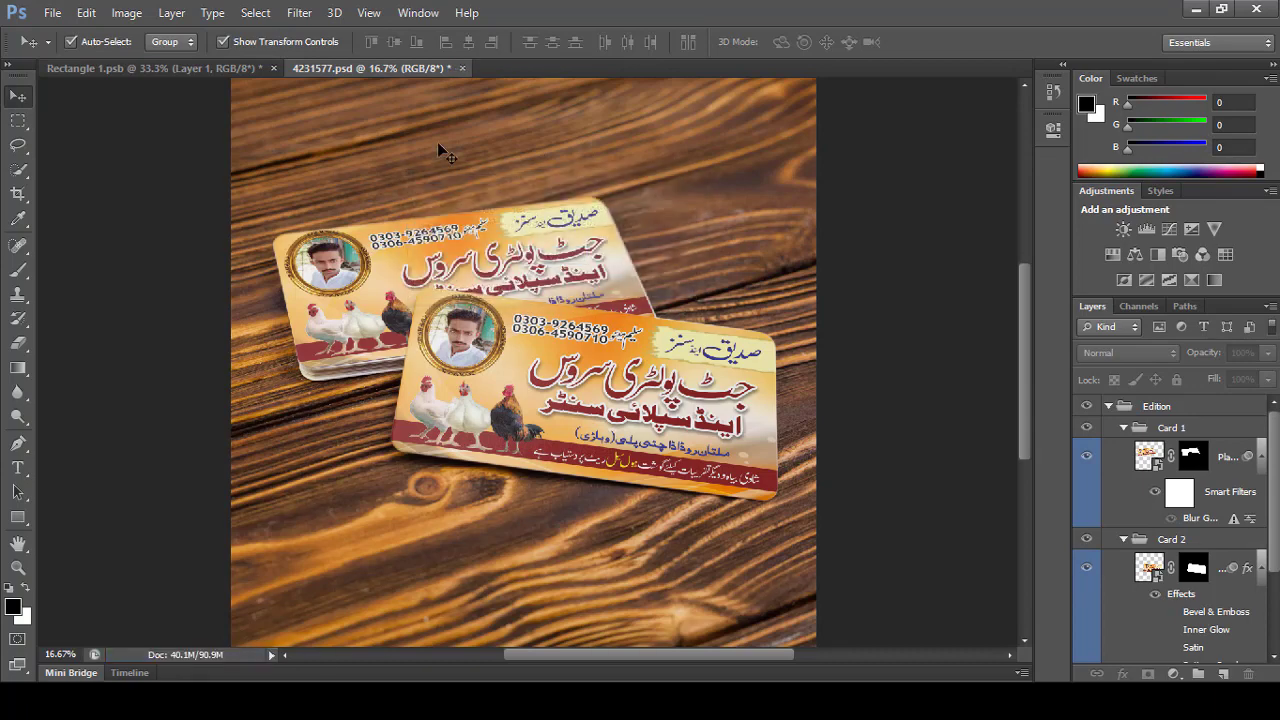
pyautogui.click(463, 68)
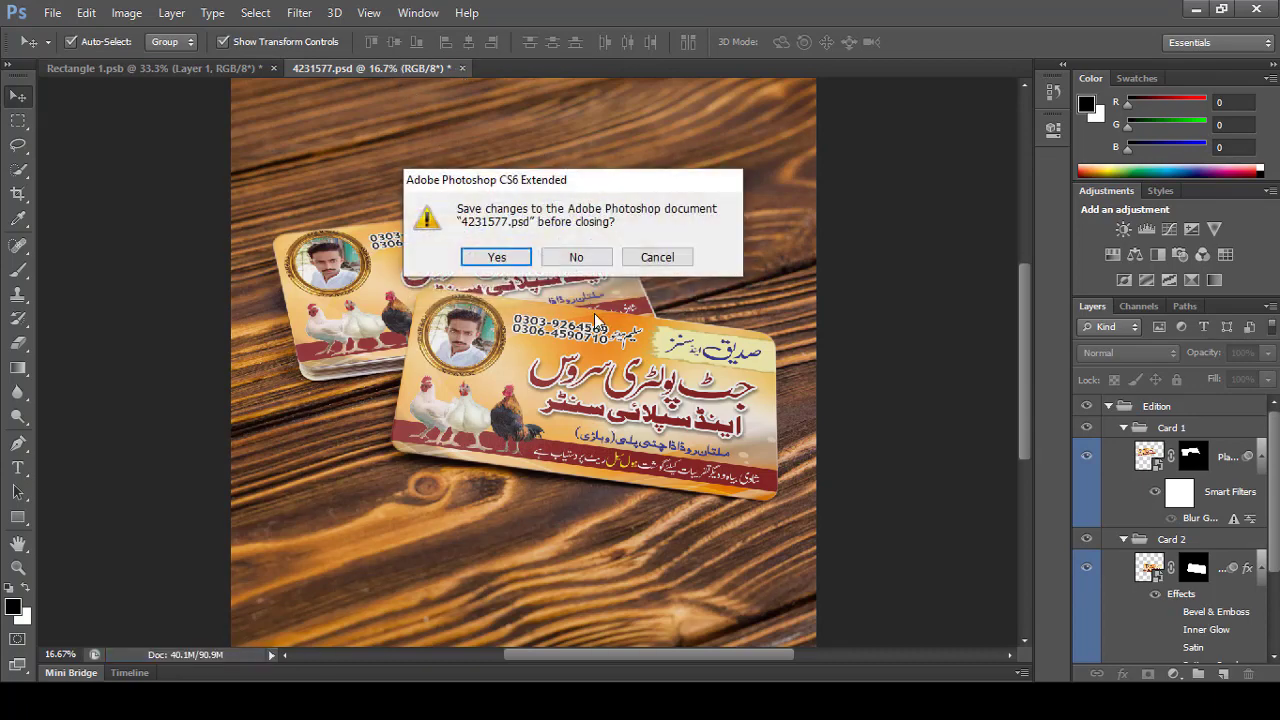
pyautogui.click(566, 259)
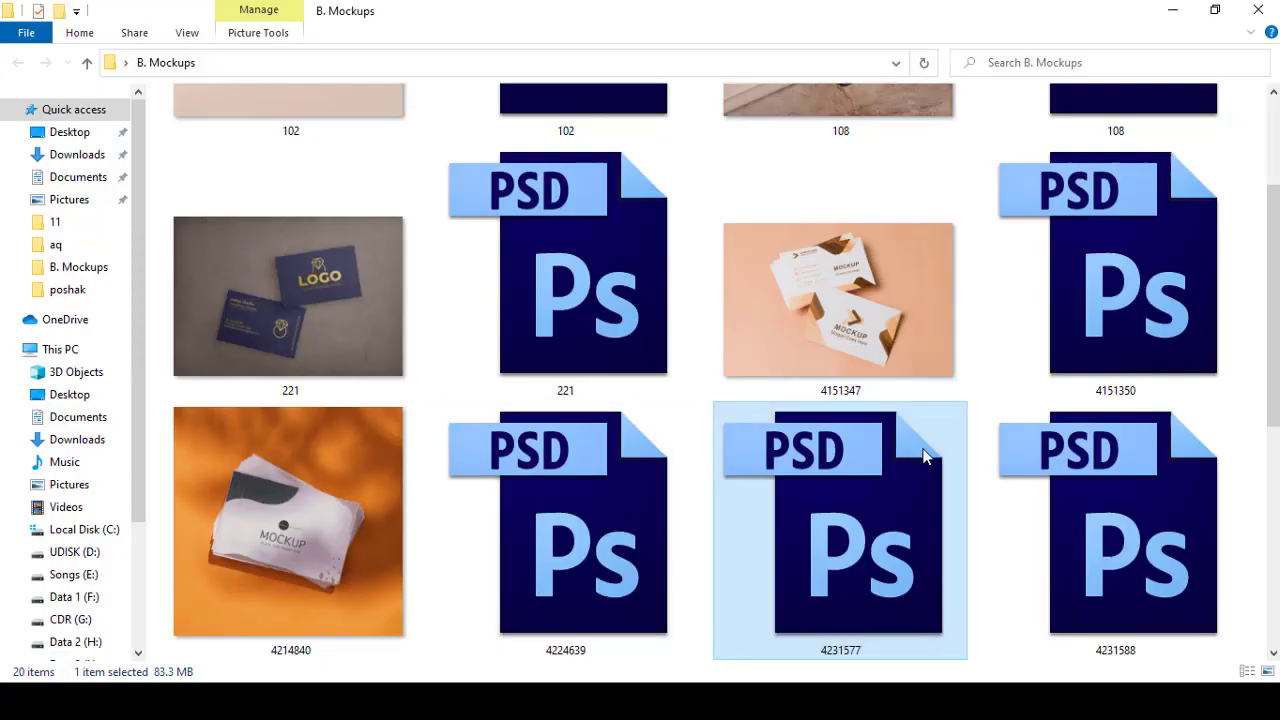
pyautogui.scroll(-2, 925, 455)
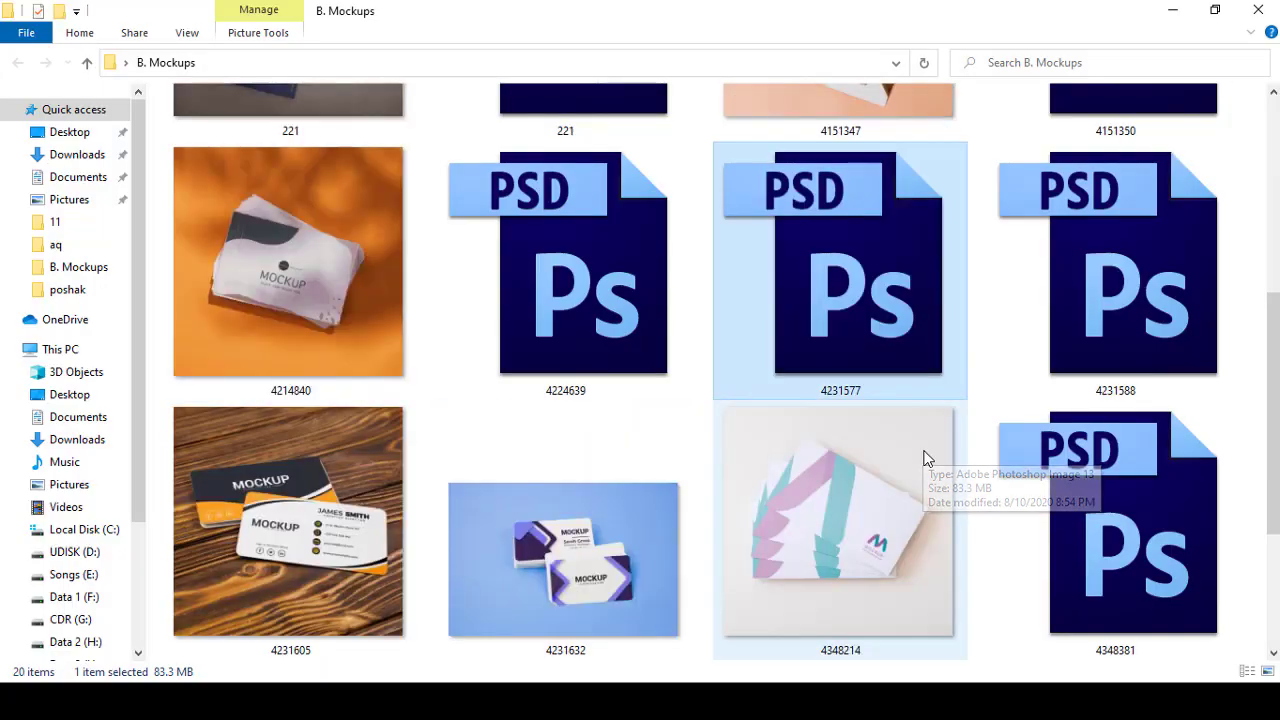
pyautogui.scroll(-2, 925, 460)
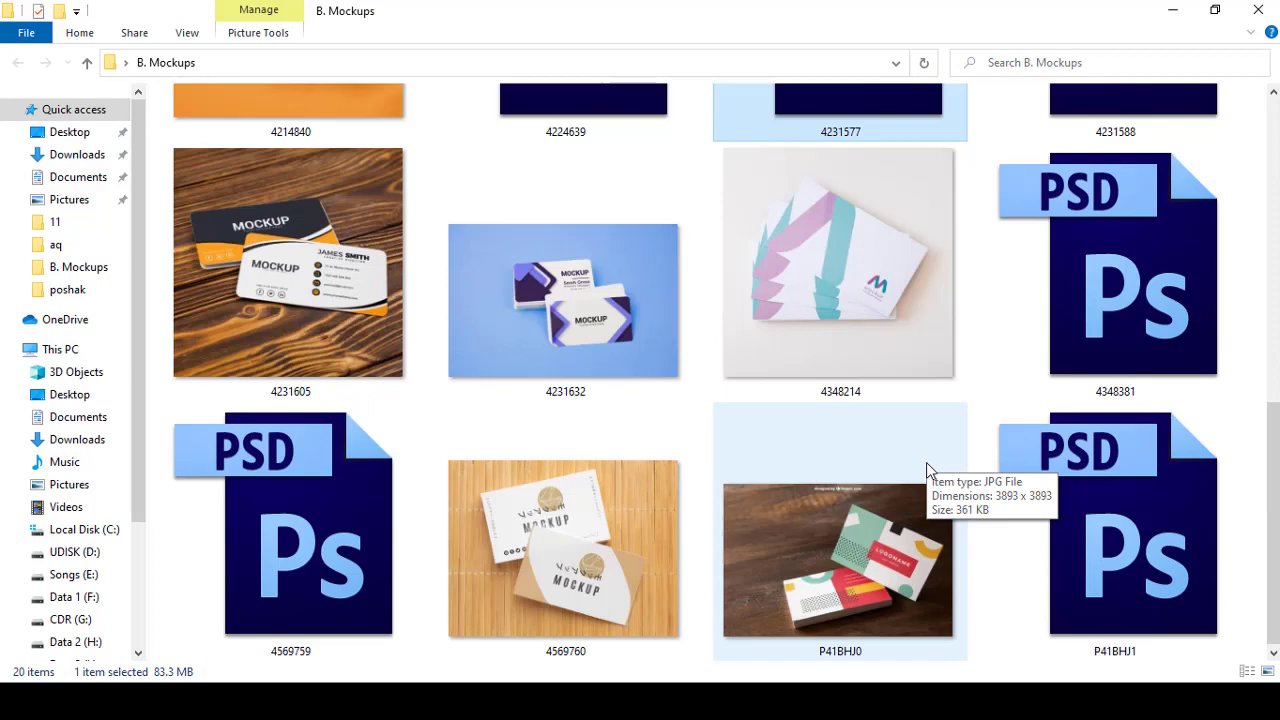
pyautogui.click(354, 539)
pyautogui.click(1128, 335)
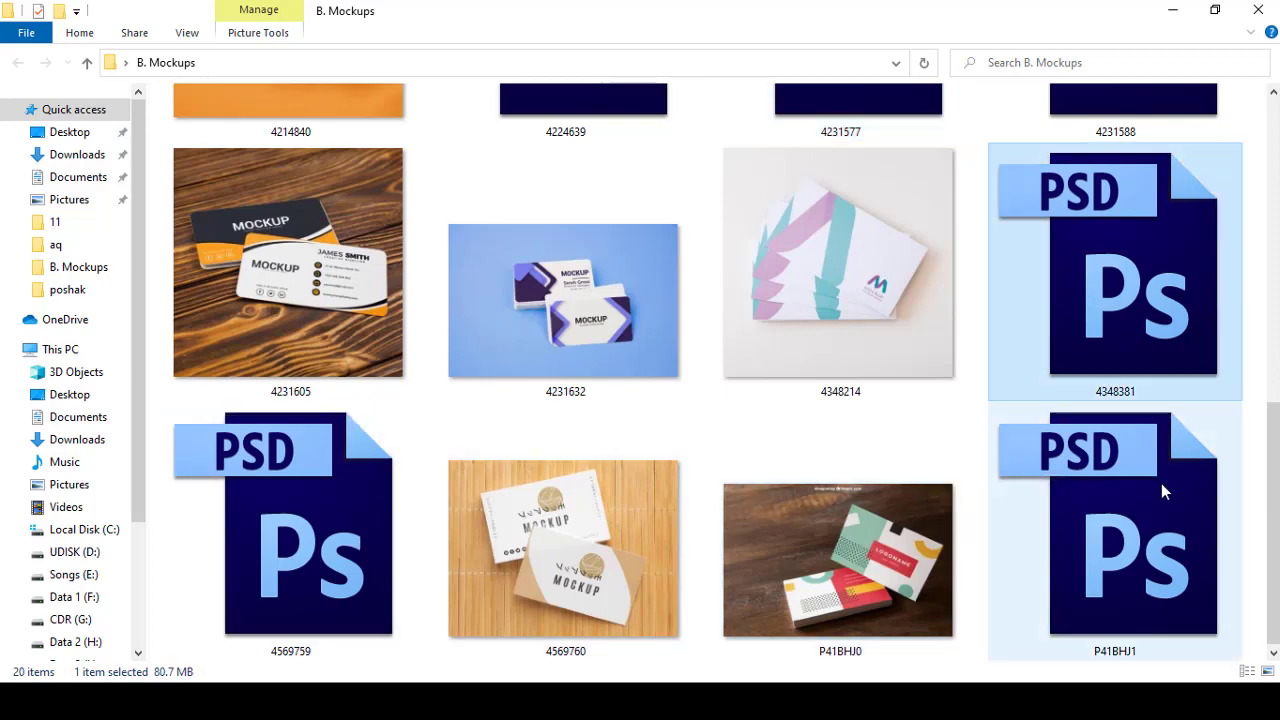
pyautogui.click(1161, 483)
pyautogui.scroll(2, 1160, 480)
pyautogui.click(960, 300)
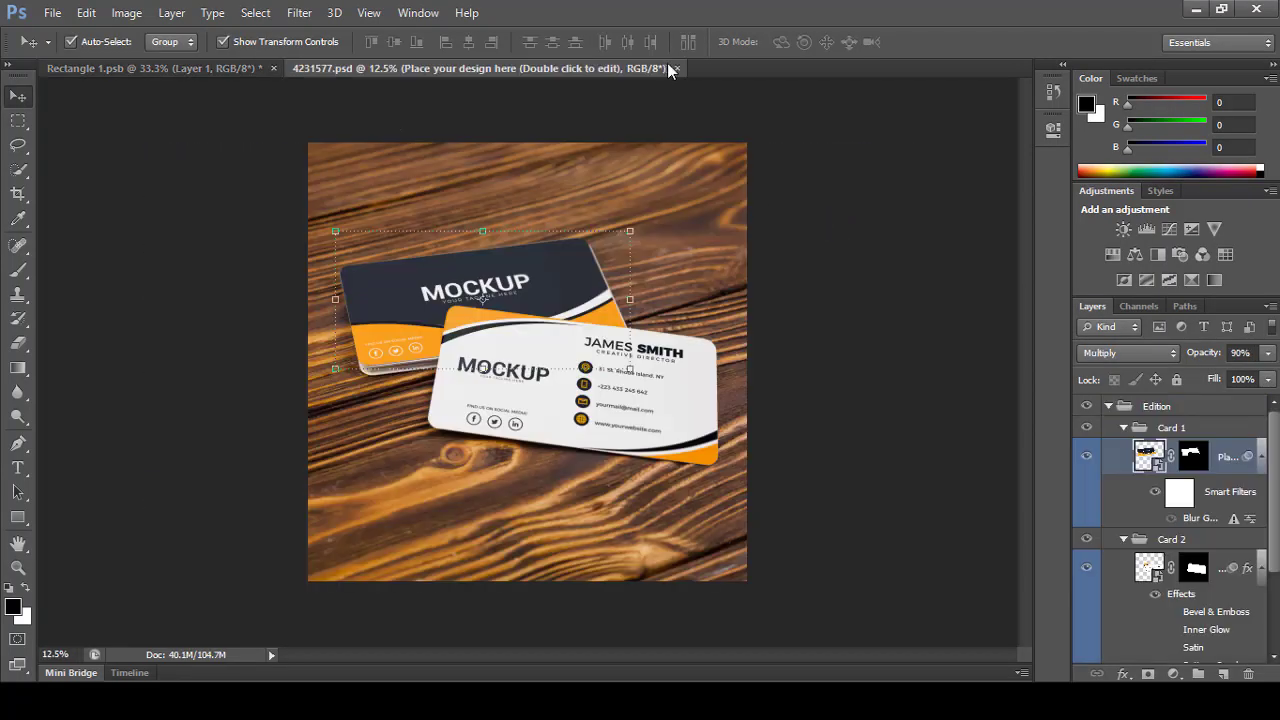
# Close the 4231577 mockup and open 4231588.psd from the mockups folder
pyautogui.click(674, 68)
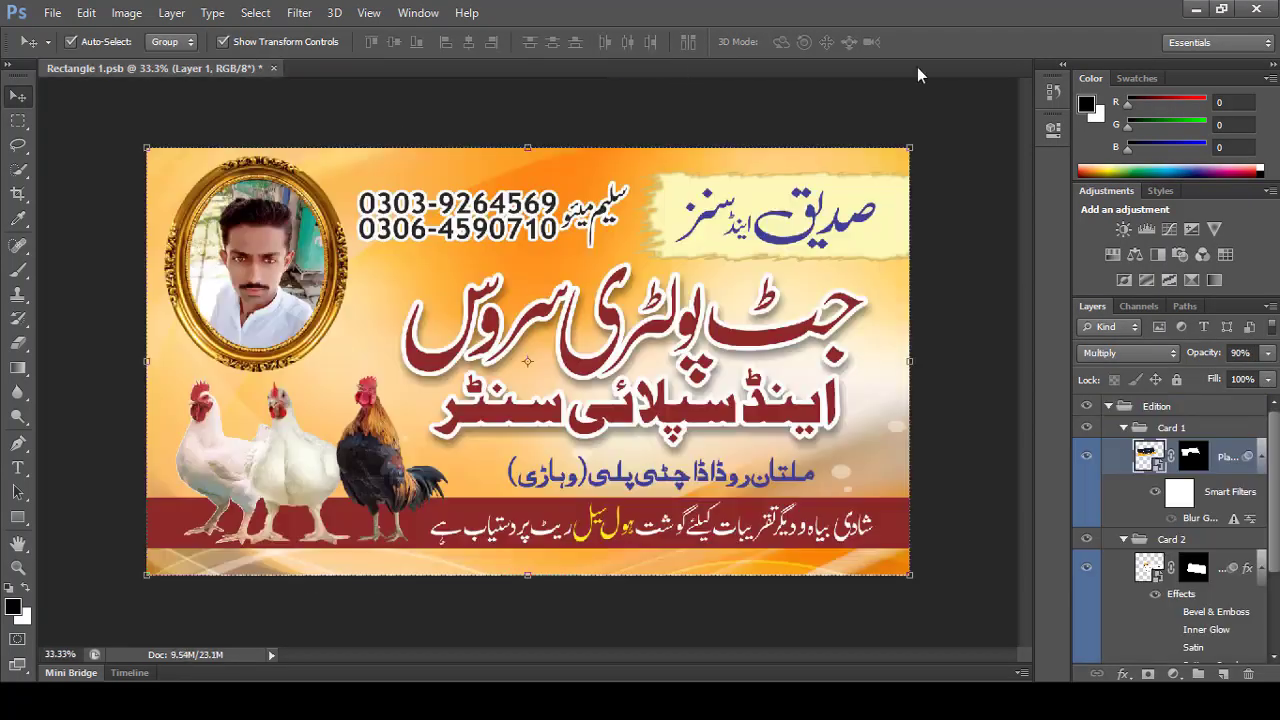
pyautogui.click(1196, 9)
pyautogui.doubleClick(1101, 253)
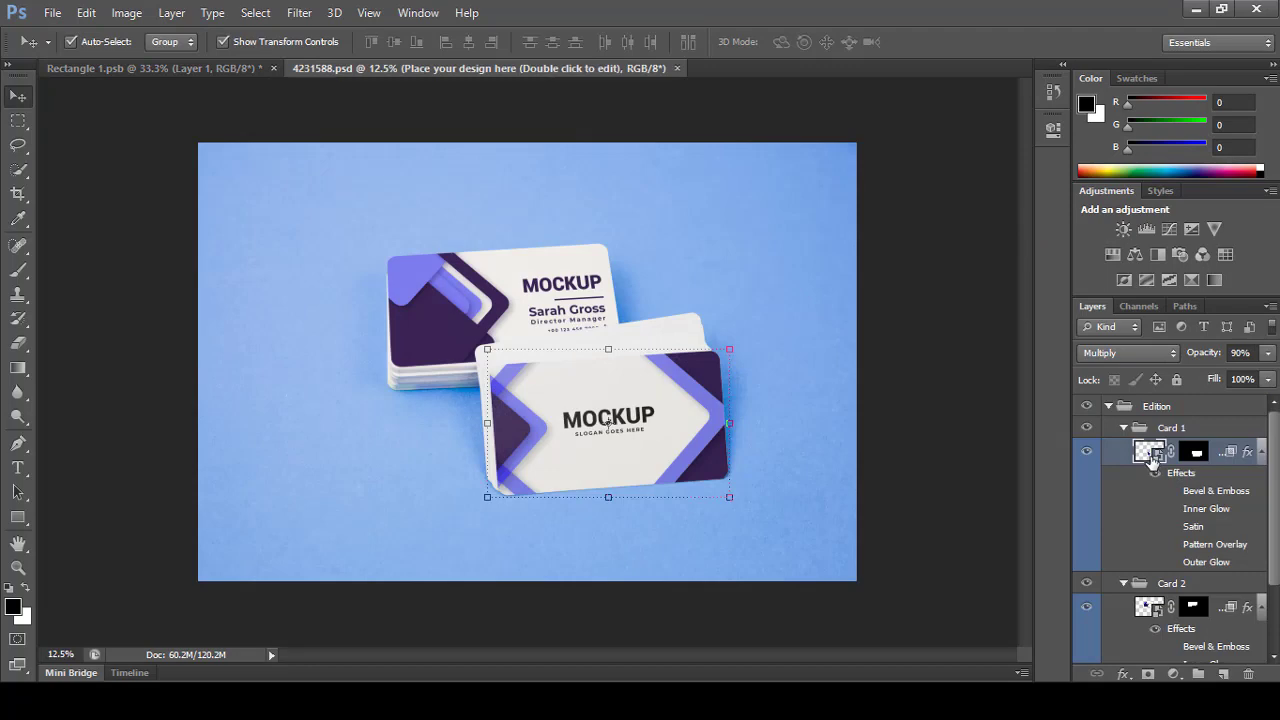
# Open Card 1's smart object and drag the poultry banner into it
pyautogui.doubleClick(1150, 453)
pyautogui.click(655, 294)
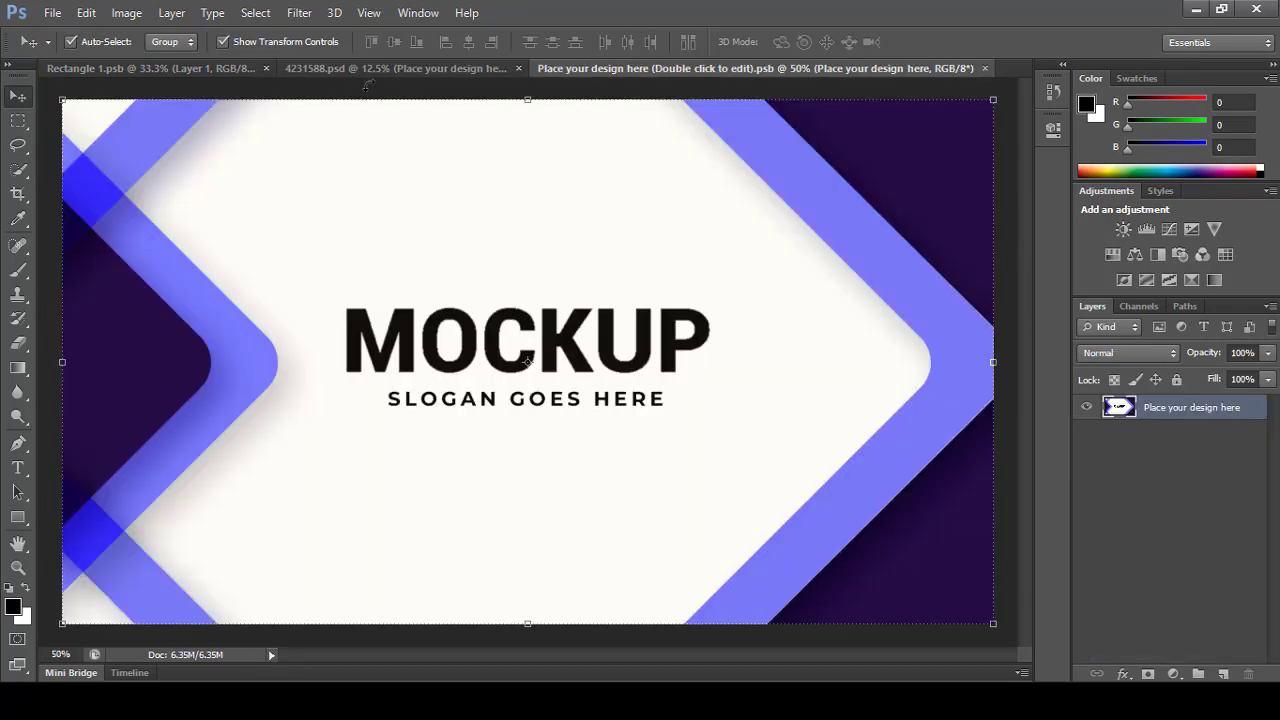
pyautogui.click(338, 73)
pyautogui.click(185, 70)
pyautogui.moveTo(628, 231)
pyautogui.mouseDown()
pyautogui.moveTo(698, 81)
pyautogui.moveTo(701, 263)
pyautogui.mouseUp()
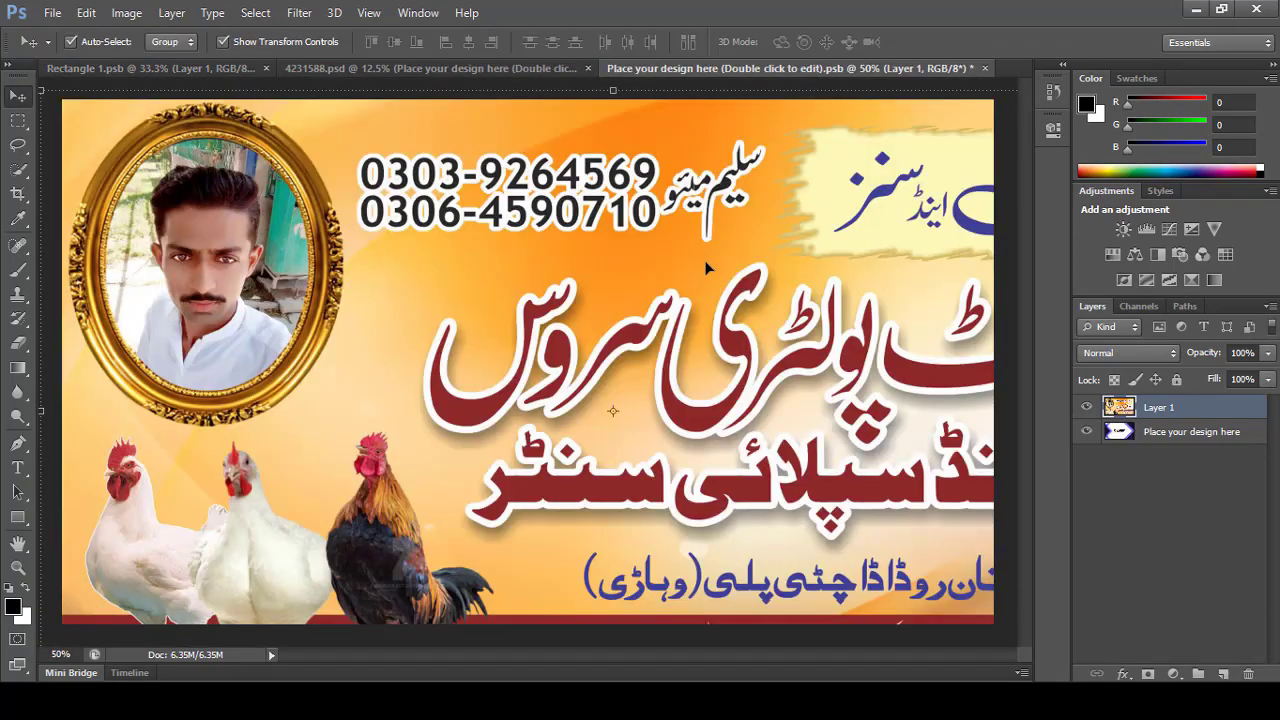
# Resize the banner with Free Transform so it fills the card canvas
pyautogui.hotkey('ctrl', 't')
pyautogui.hotkey('ctrl', '0')
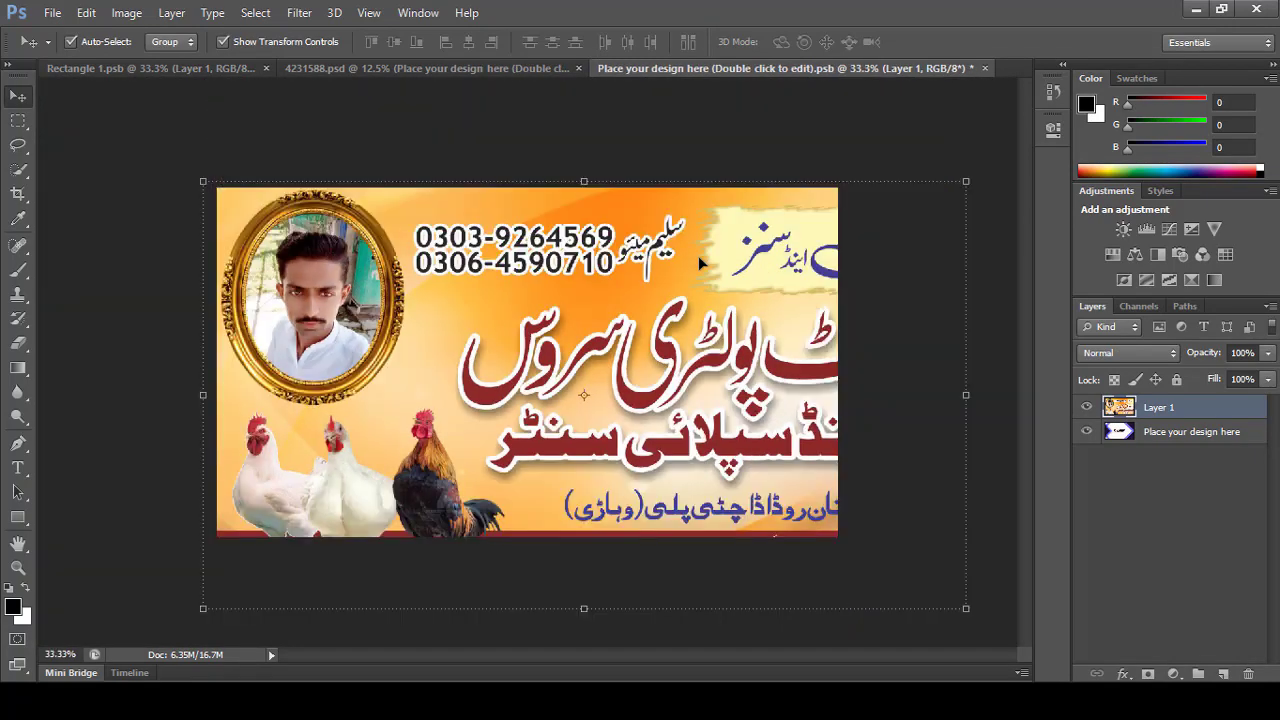
pyautogui.moveTo(990, 603); pyautogui.dragTo(840, 538)
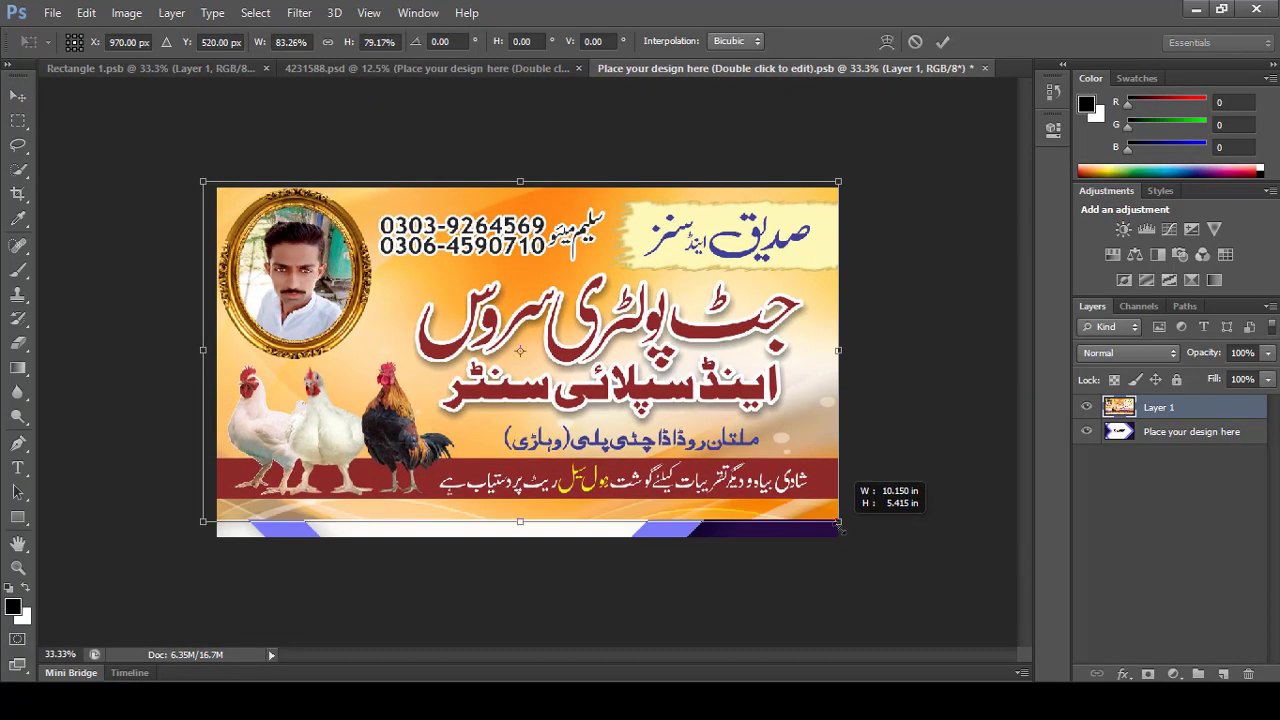
pyautogui.press('Return')
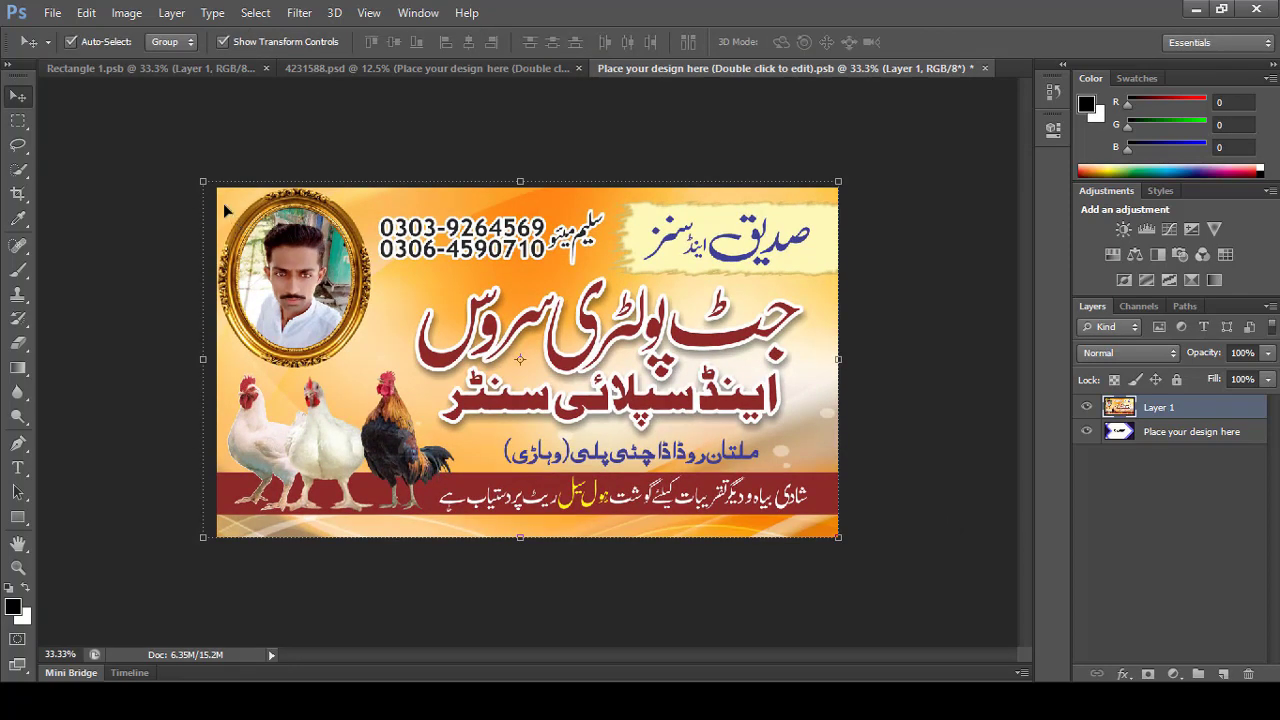
pyautogui.moveTo(203, 182); pyautogui.dragTo(217, 187)
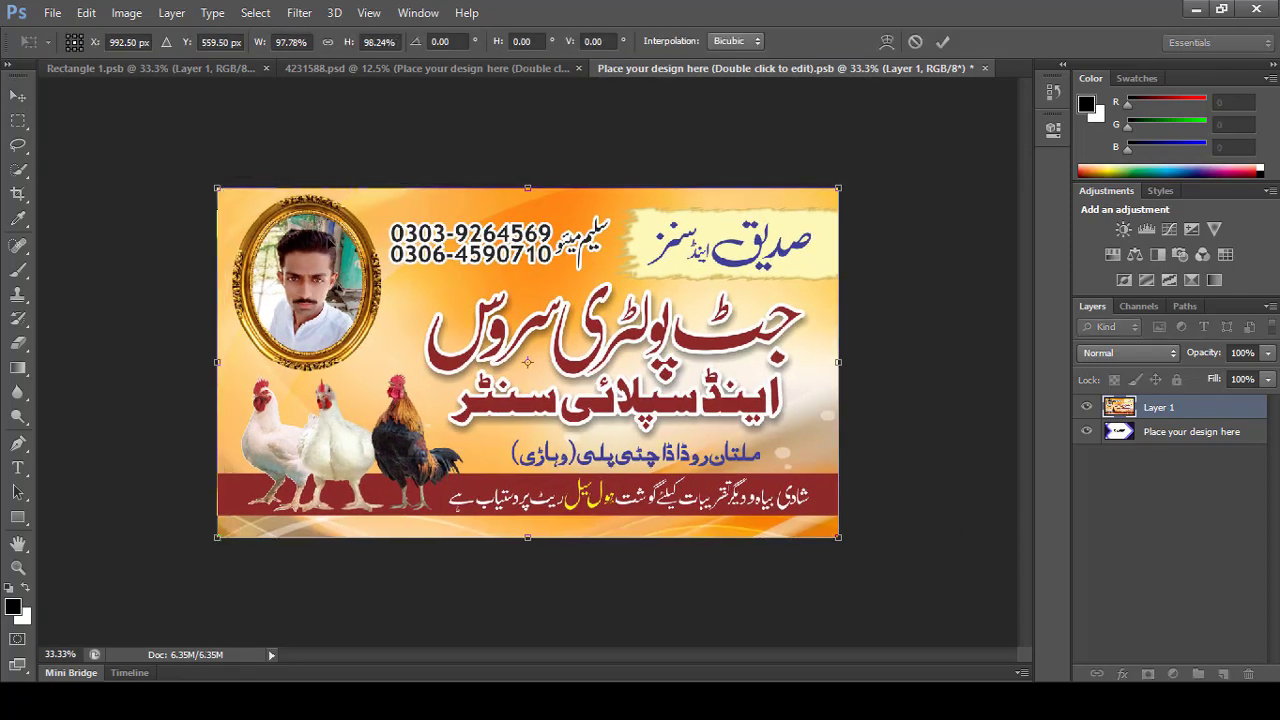
pyautogui.press('Return')
# Save the card design and close it, returning to the 4231588 mockup
pyautogui.click(52, 12)
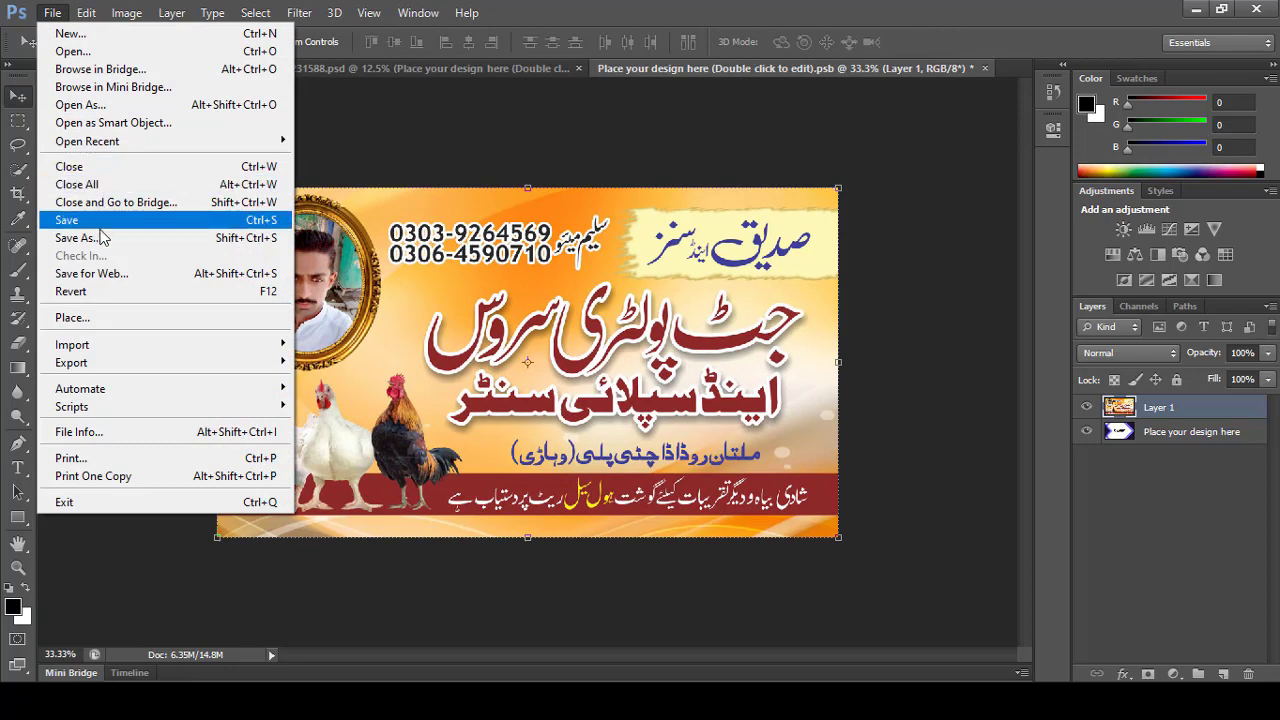
pyautogui.click(97, 220)
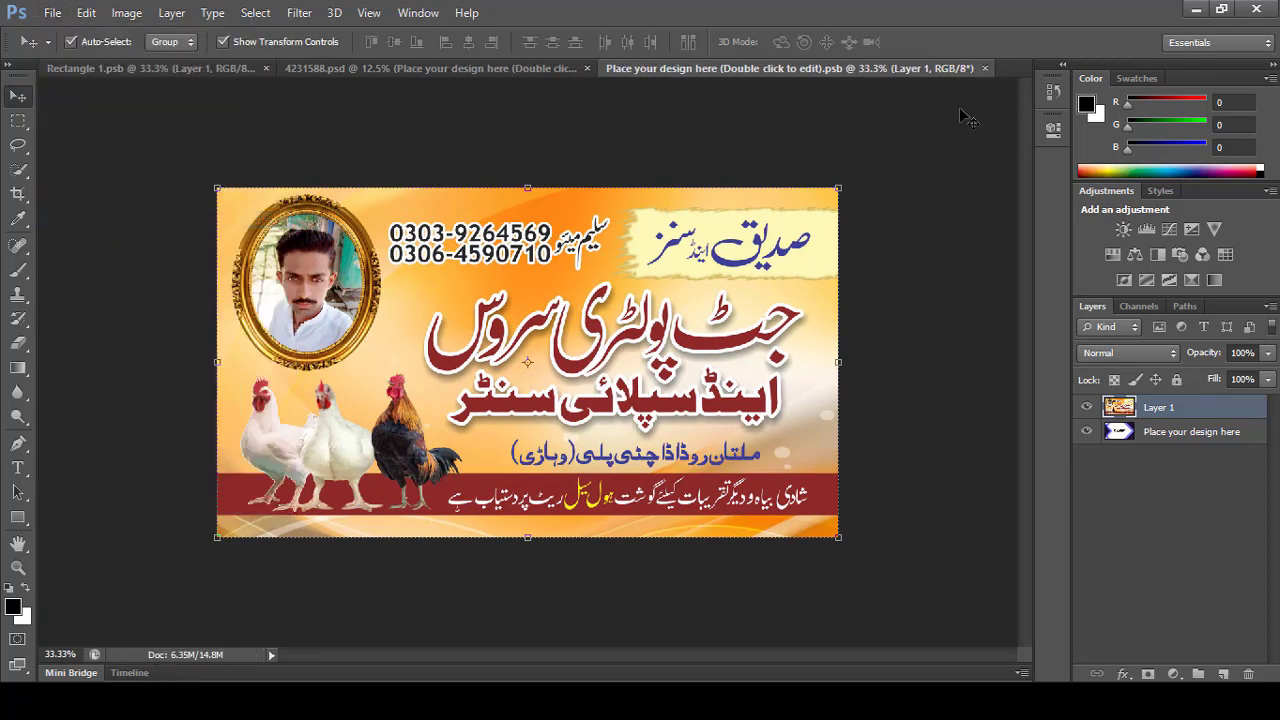
pyautogui.click(984, 69)
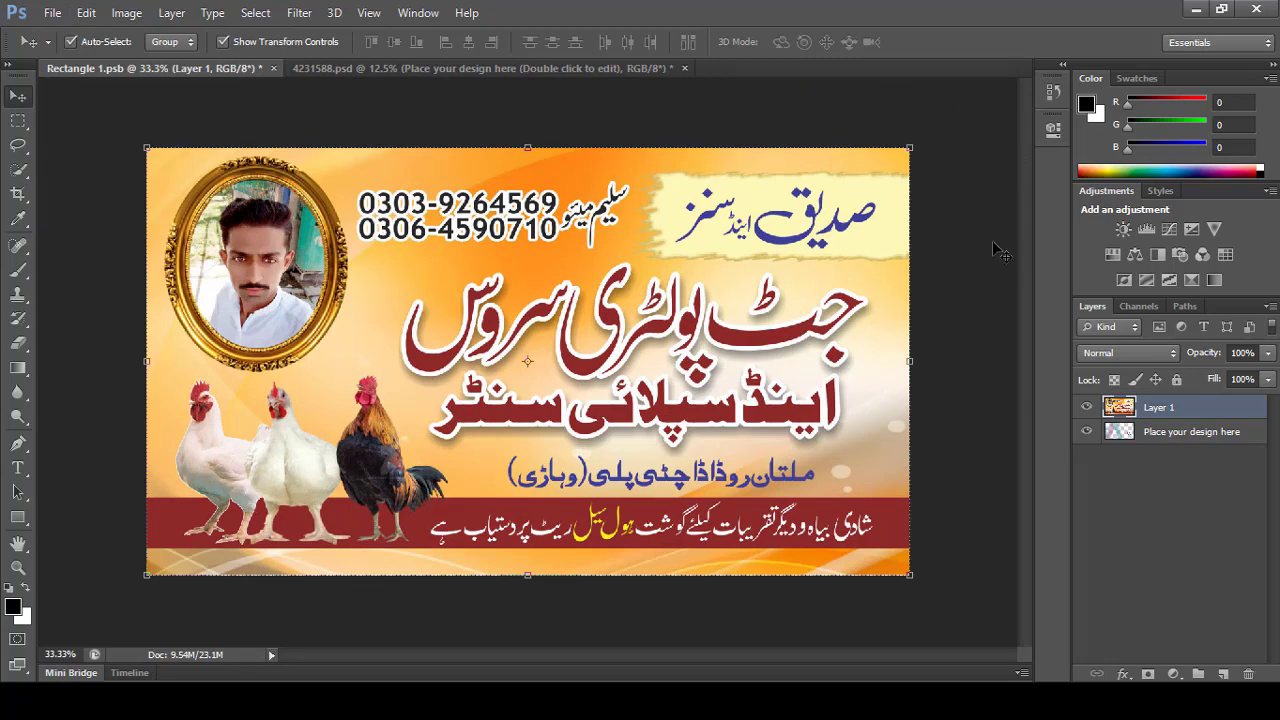
pyautogui.click(547, 73)
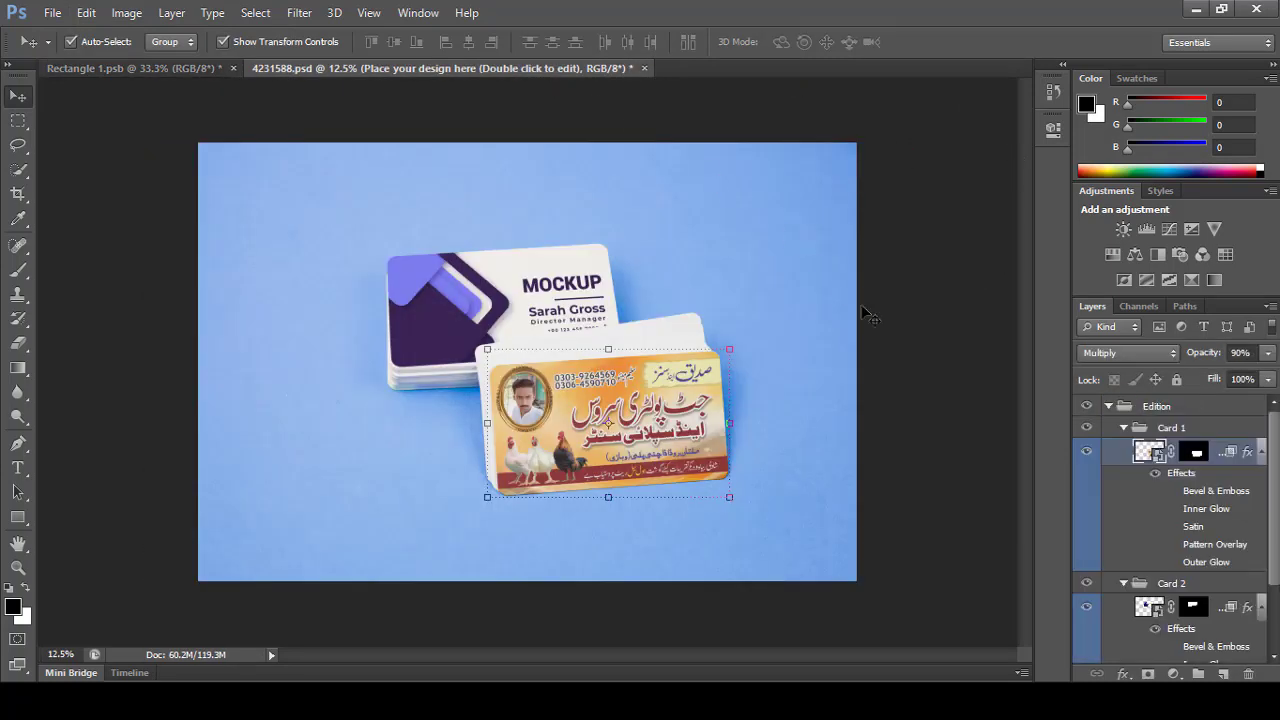
# Zoom in on the card, then open and cancel Card 2's layer style settings
pyautogui.moveTo(447, 316); pyautogui.dragTo(783, 508)
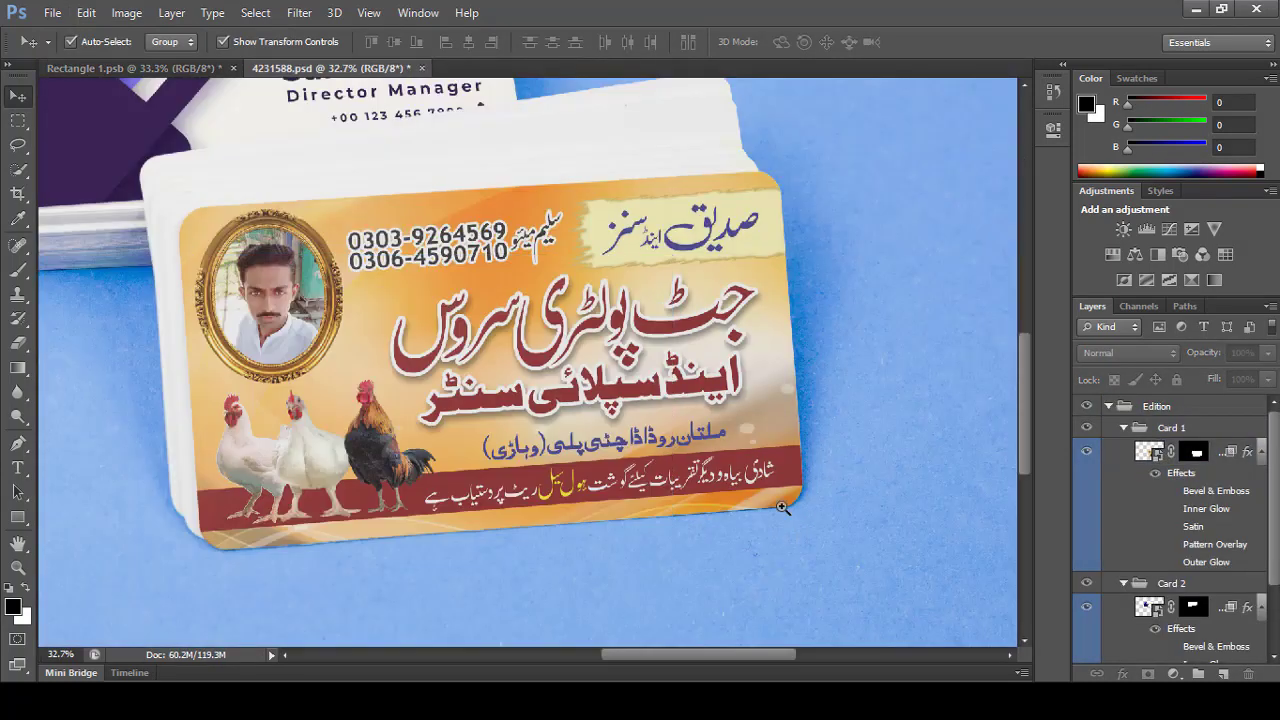
pyautogui.click(1158, 612)
pyautogui.doubleClick(1160, 548)
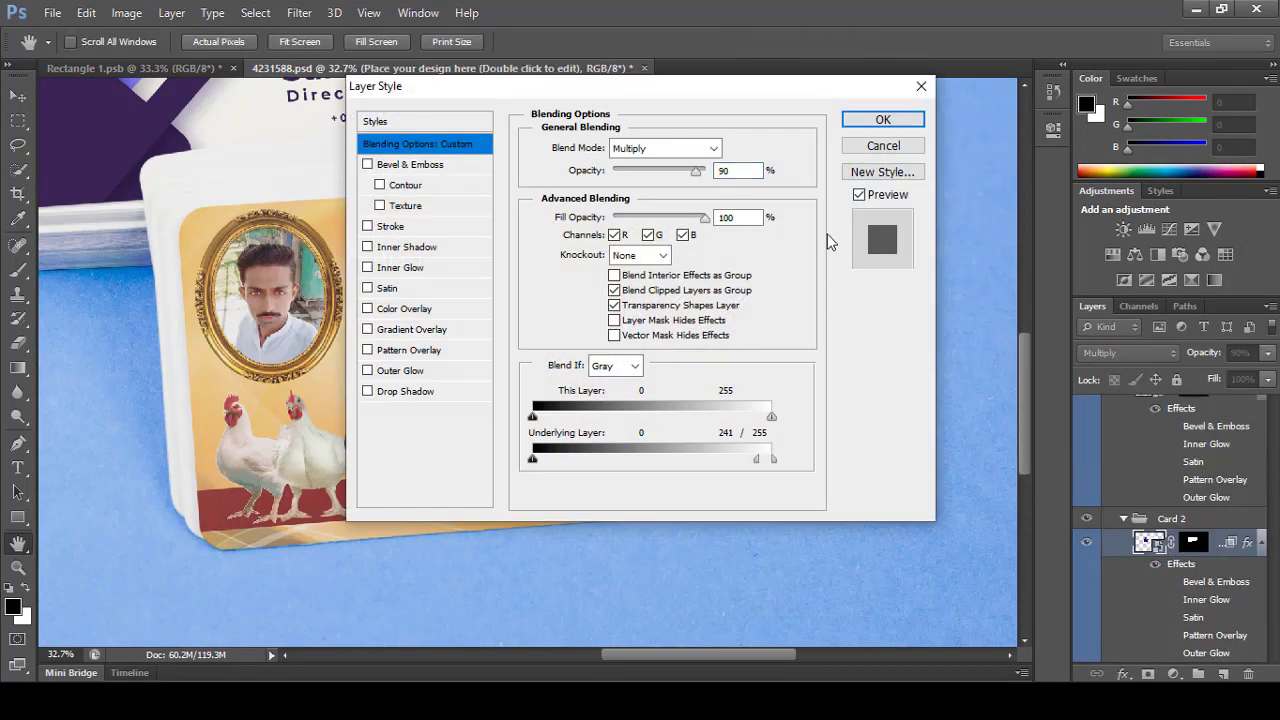
pyautogui.click(878, 151)
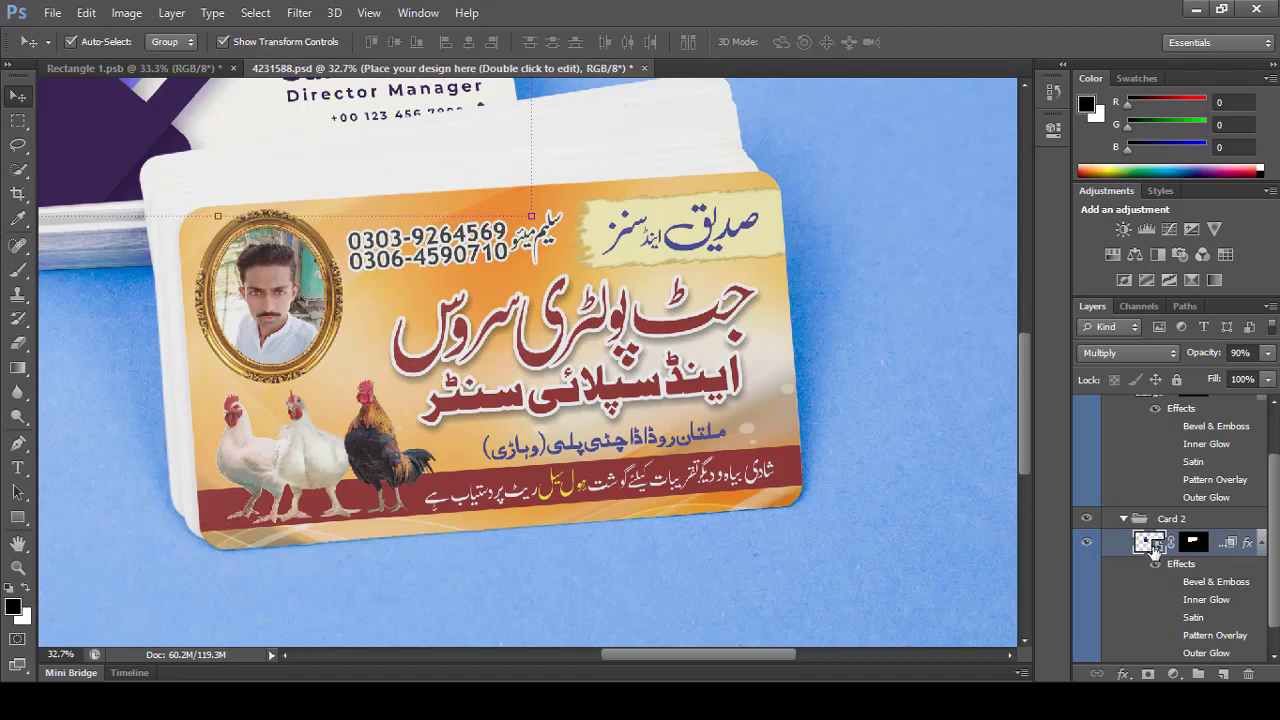
# Open Card 2's smart object and drag the poultry banner into it
pyautogui.doubleClick(1150, 543)
pyautogui.click(645, 290)
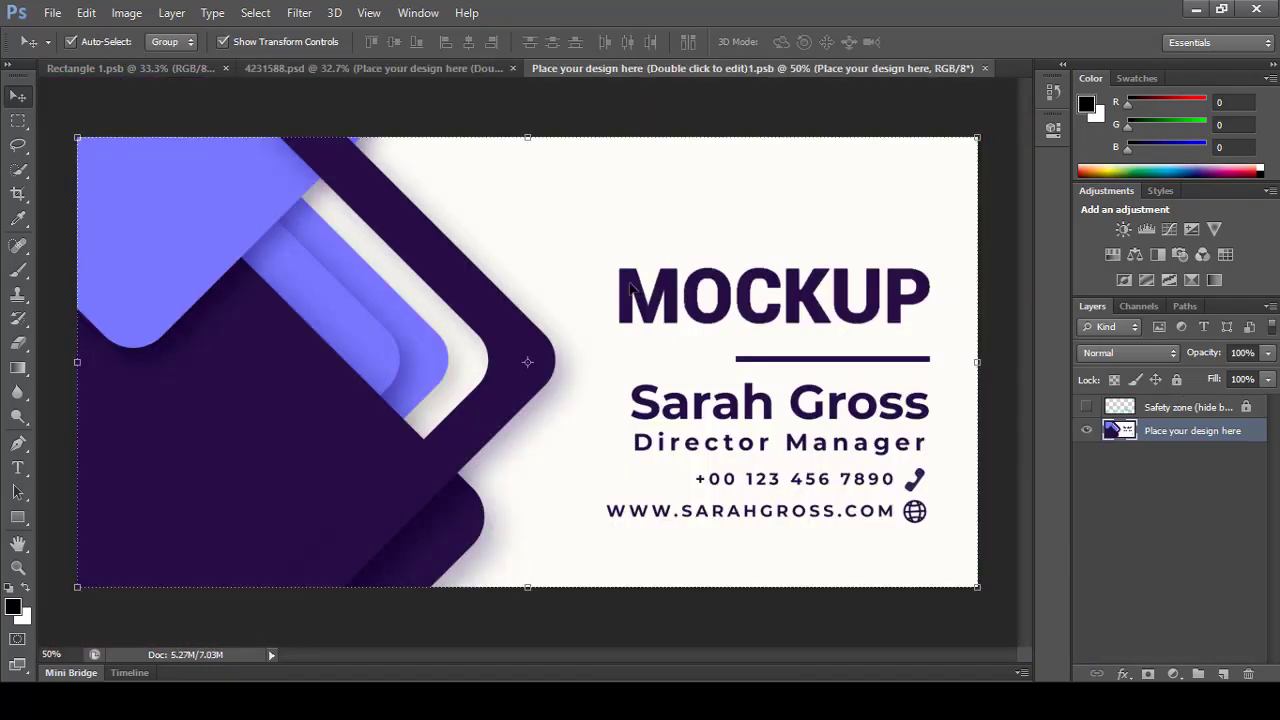
pyautogui.click(399, 68)
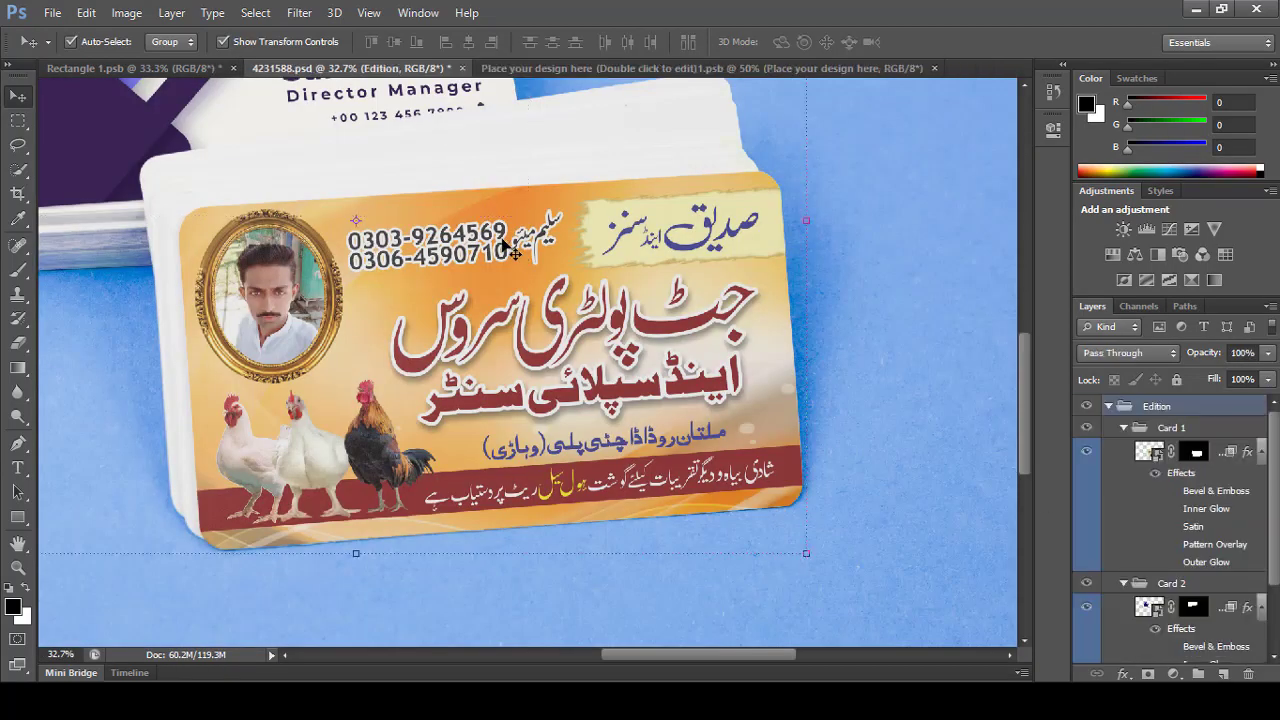
pyautogui.click(137, 68)
pyautogui.moveTo(450, 380); pyautogui.dragTo(663, 284)
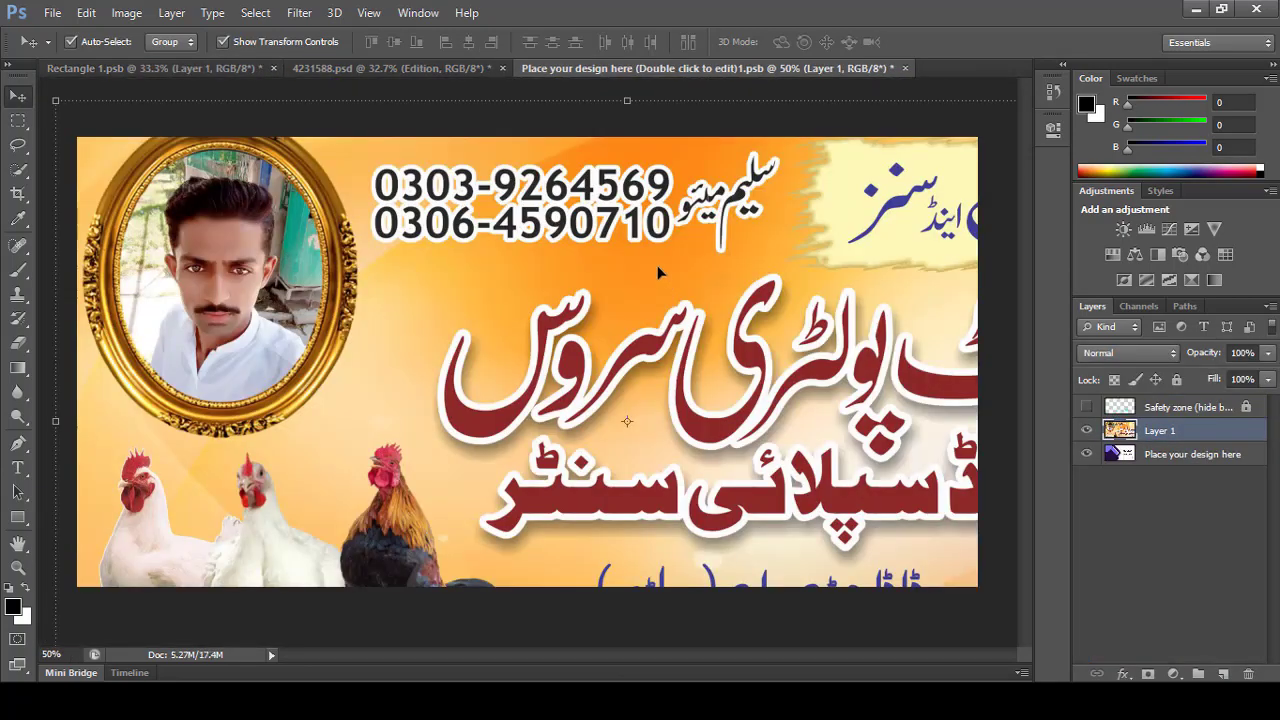
# Resize and move the banner so it fills the back card canvas
pyautogui.hotkey('ctrl', '-')
pyautogui.moveTo(978, 189)
pyautogui.mouseDown()
pyautogui.moveTo(731, 295)
pyautogui.moveTo(747, 217)
pyautogui.mouseUp()
pyautogui.moveTo(750, 537); pyautogui.dragTo(828, 512)
pyautogui.press('Return')
# Save and close the card design, then close Rectangle 1.psb without saving
pyautogui.hotkey('ctrl', 's')
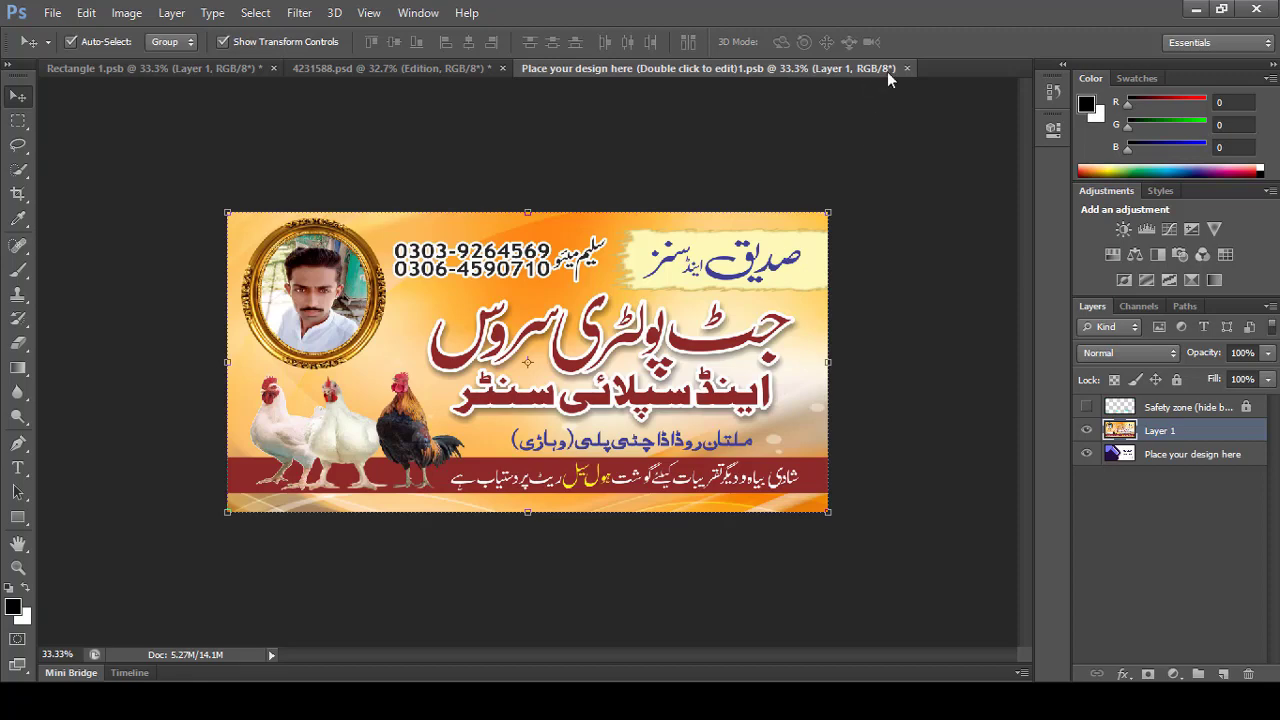
pyautogui.click(912, 66)
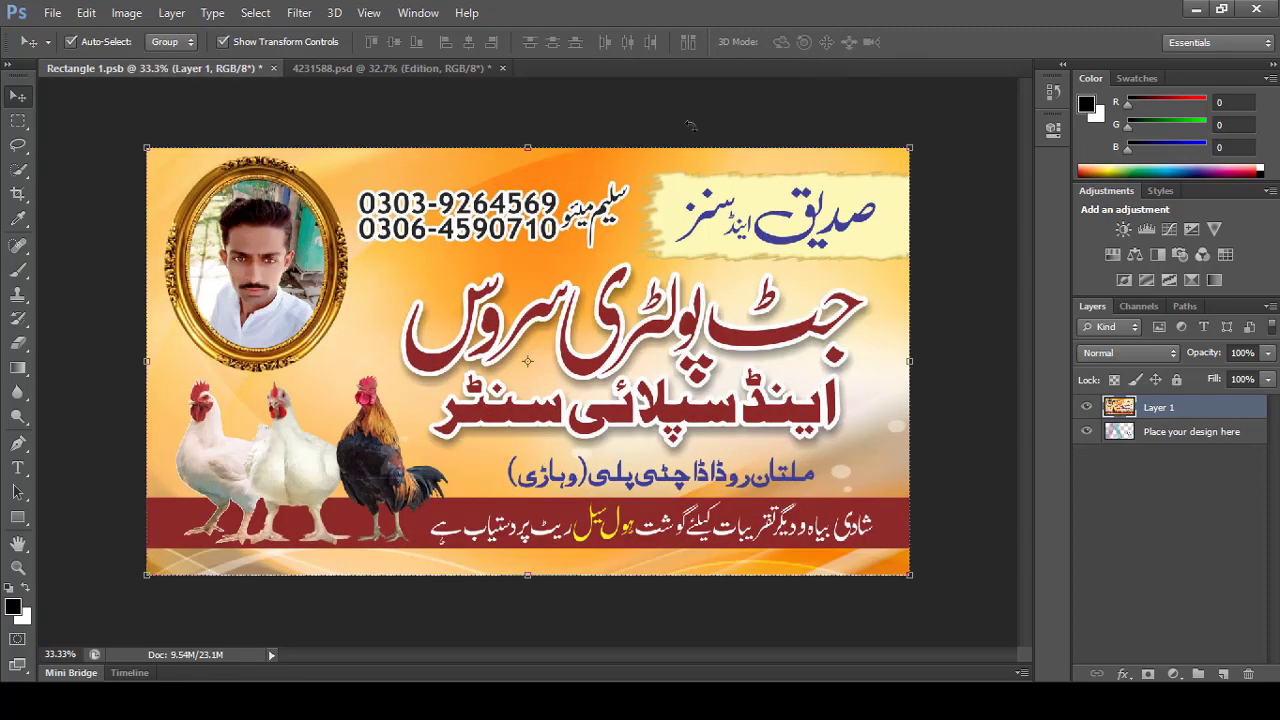
pyautogui.click(273, 68)
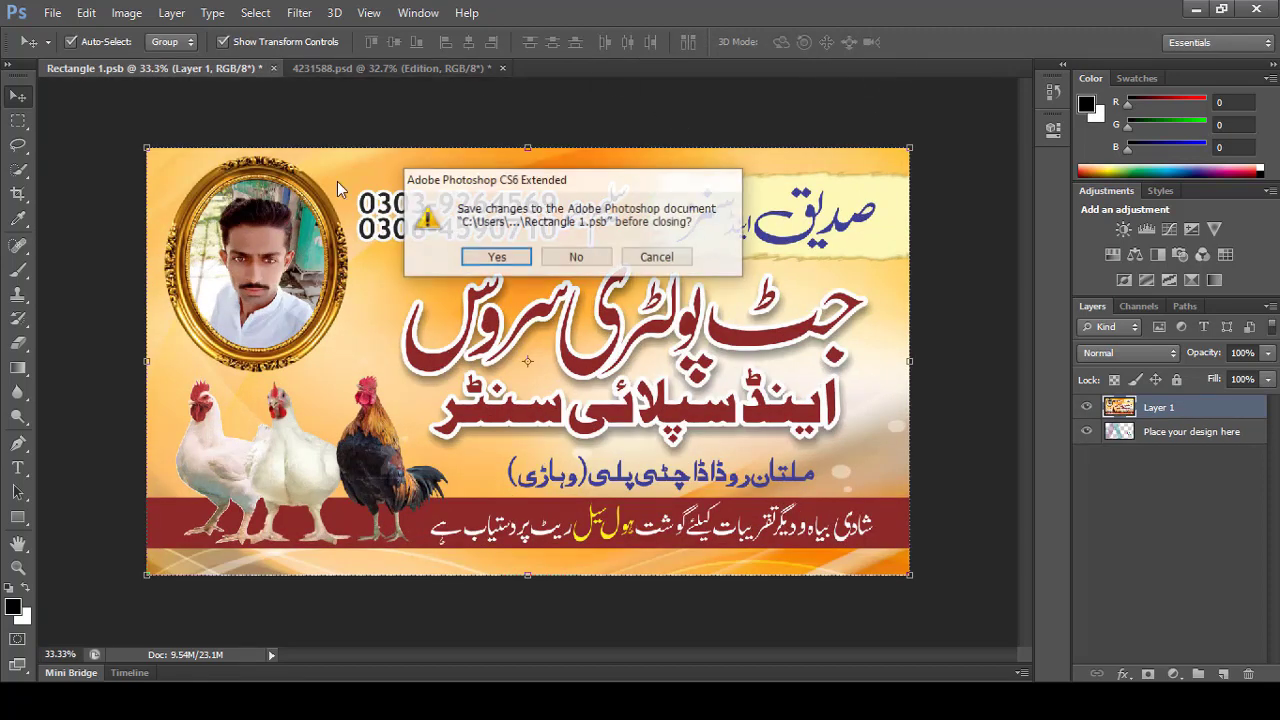
pyautogui.click(605, 257)
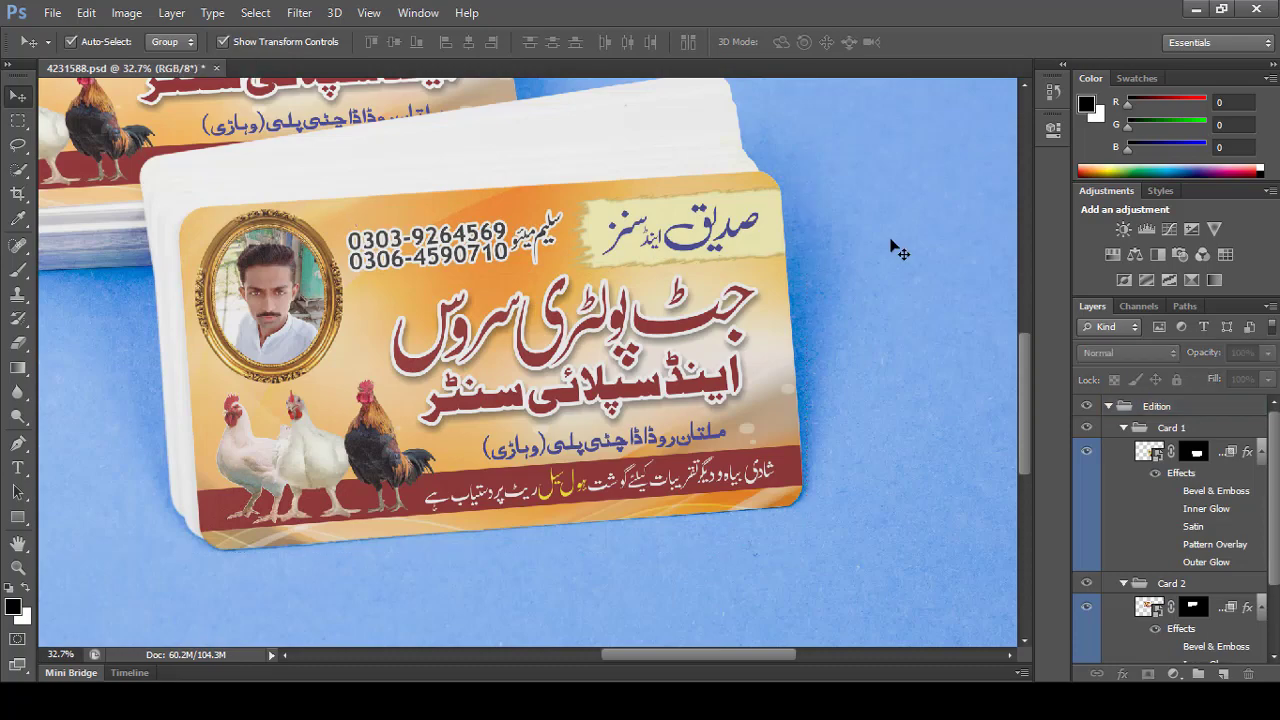
# Toggle the blue Background layer's visibility, leaving it shown after a locked-layer warning
pyautogui.hotkey('ctrl', '-')
pyautogui.hotkey('ctrl', '-')
pyautogui.hotkey('ctrl', '-')
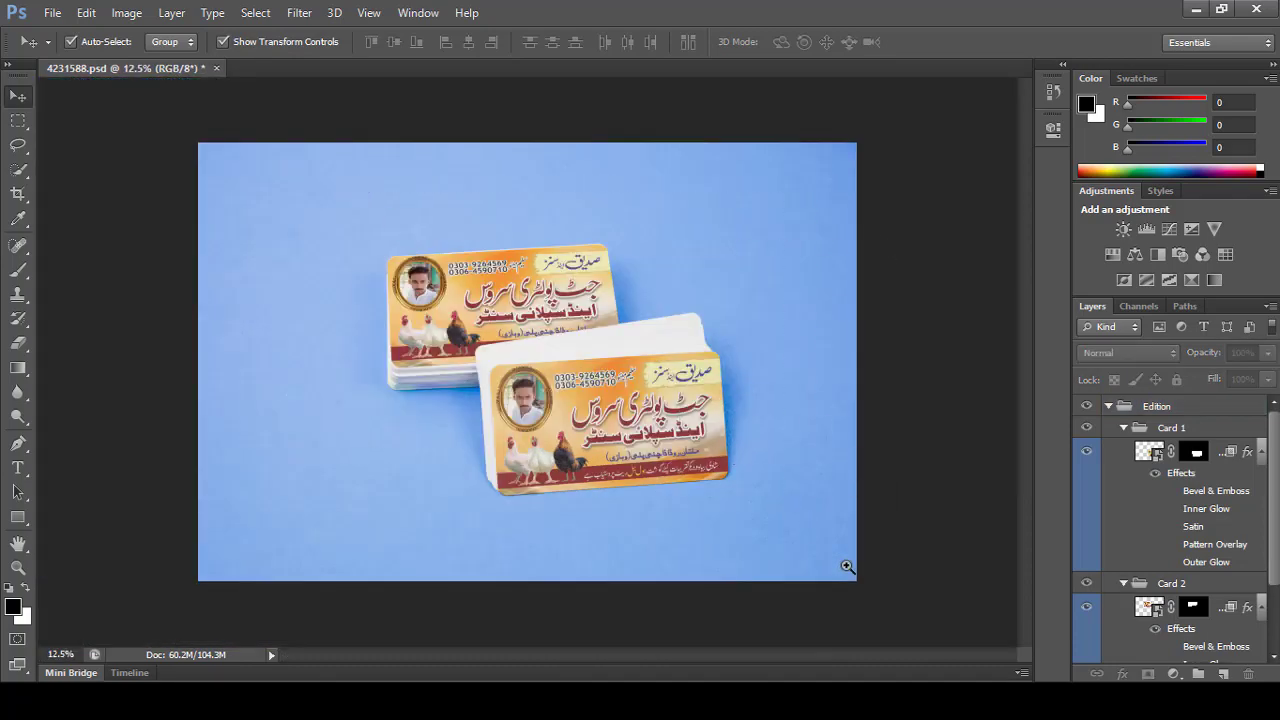
pyautogui.moveTo(847, 567); pyautogui.dragTo(973, 601)
pyautogui.scroll(-1, 1172, 572)
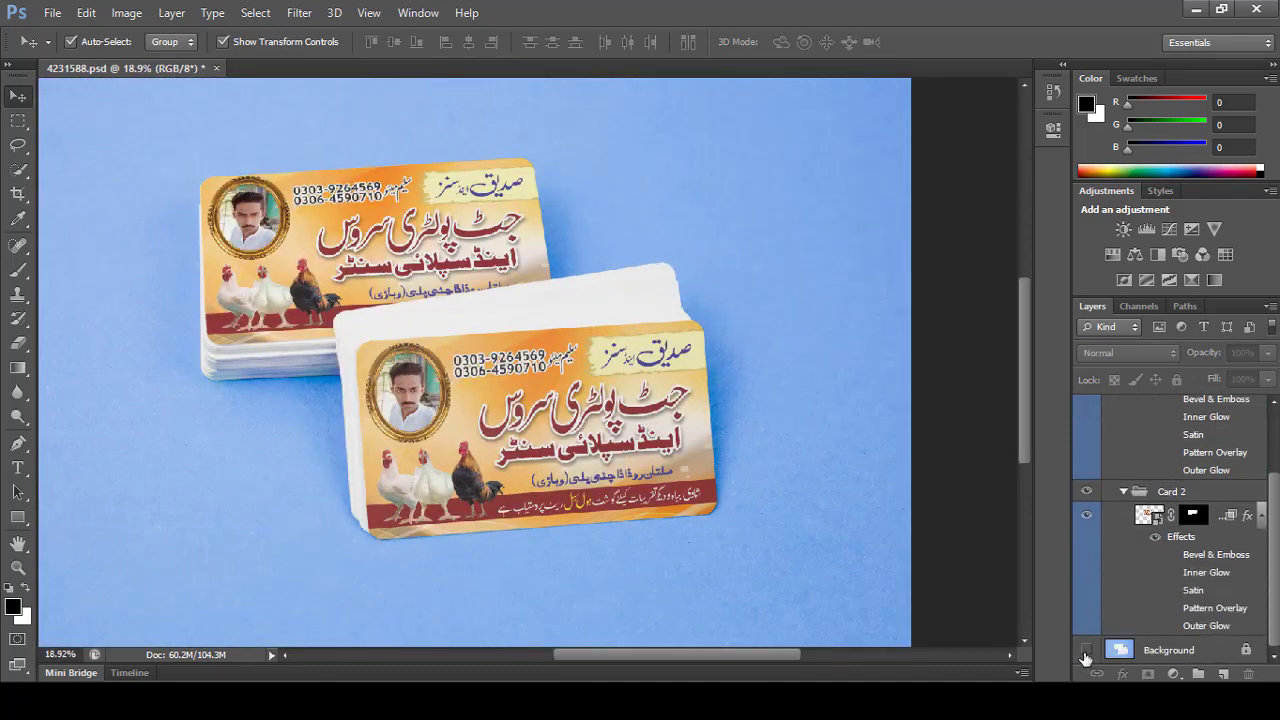
pyautogui.click(1086, 651)
pyautogui.doubleClick(1127, 648)
pyautogui.click(553, 257)
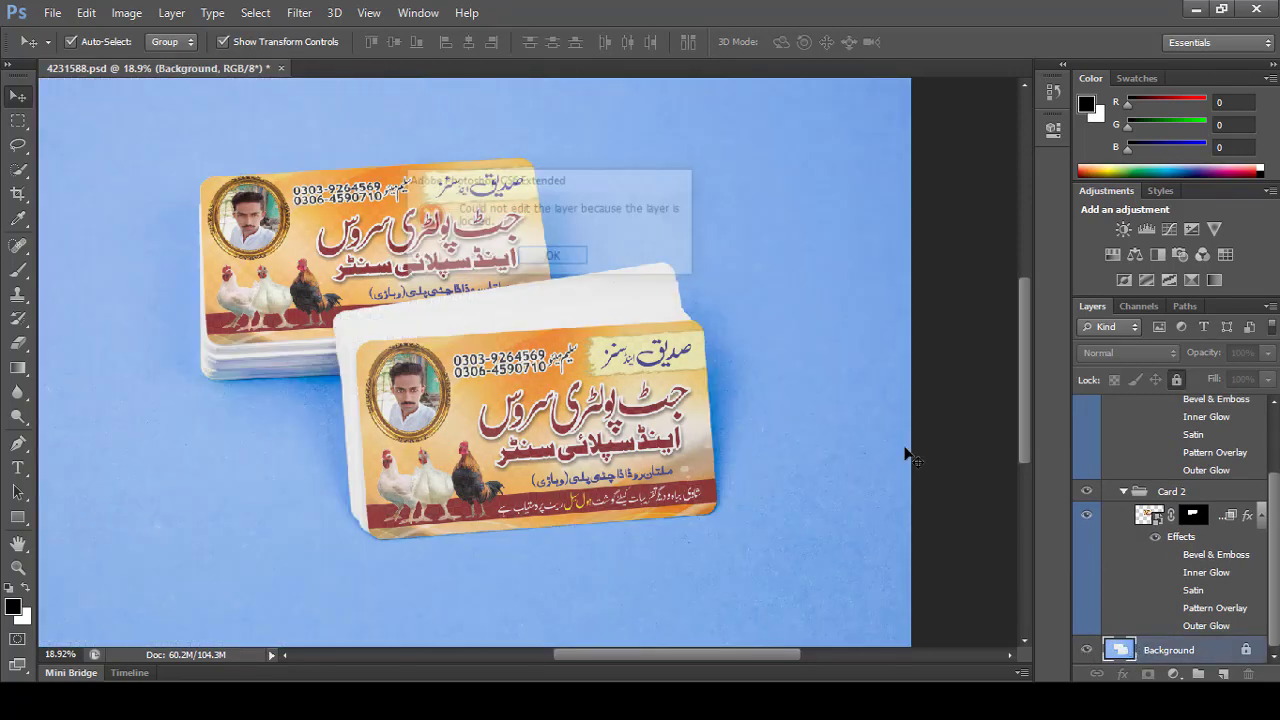
pyautogui.click(1085, 651)
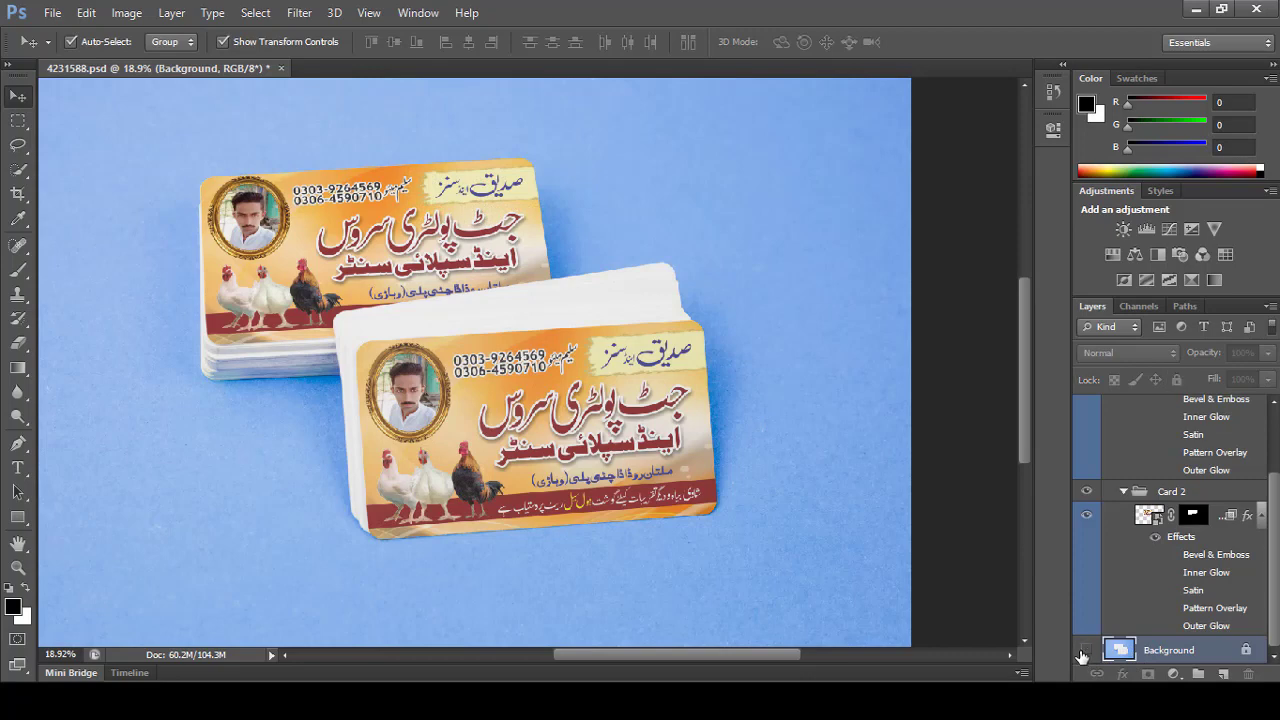
pyautogui.click(1085, 651)
# Zoom out and close the 4231588 mockup without saving
pyautogui.hotkey('ctrl', '-')
pyautogui.hotkey('ctrl', '-')
pyautogui.hotkey('ctrl', '-')
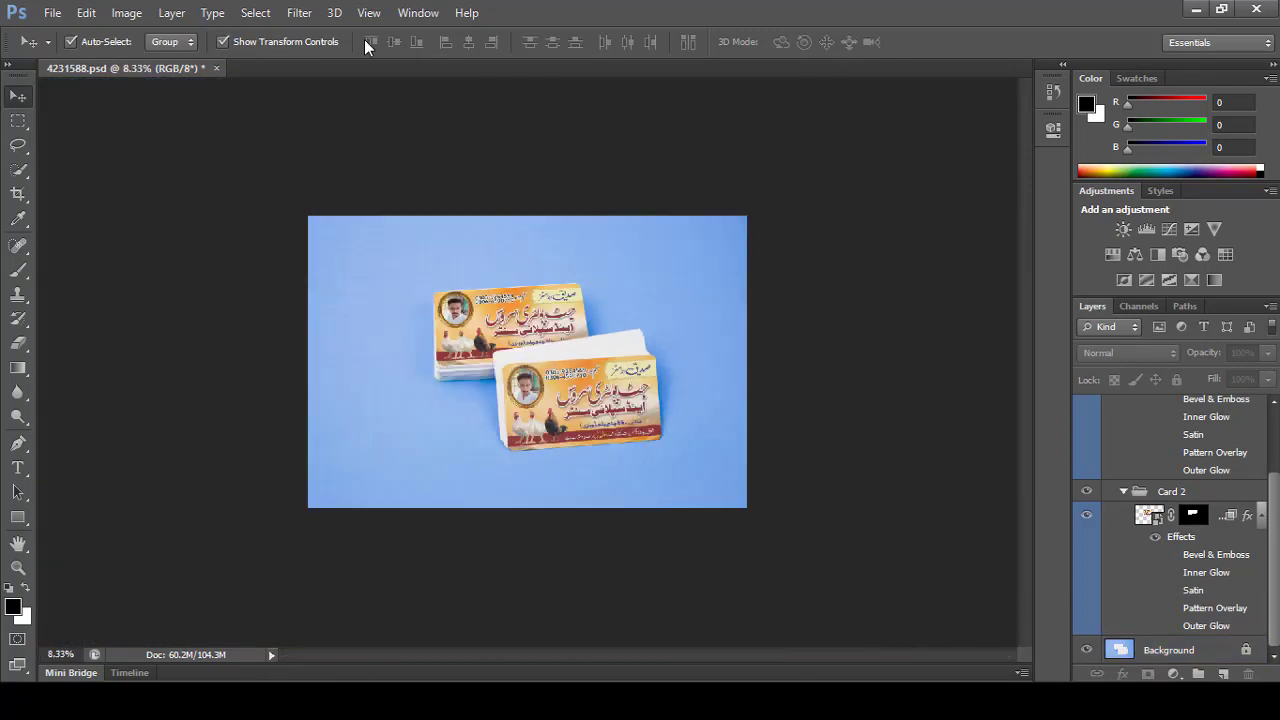
pyautogui.click(218, 69)
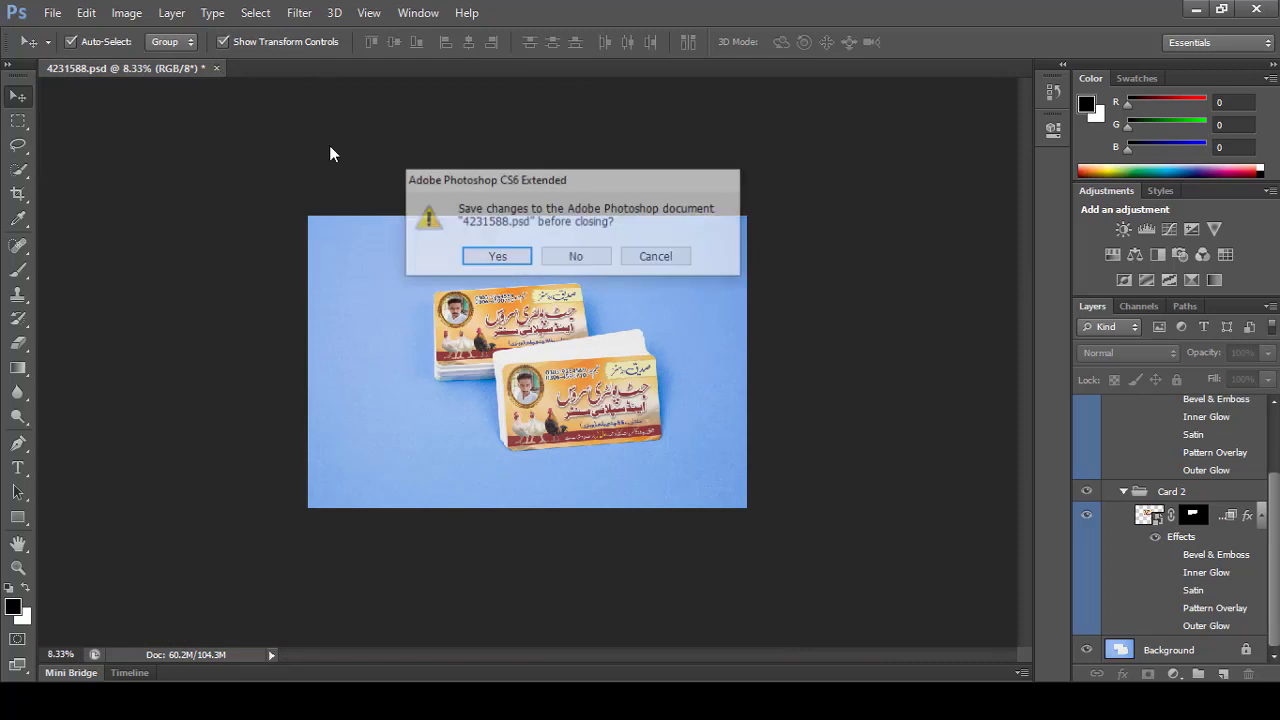
pyautogui.click(577, 257)
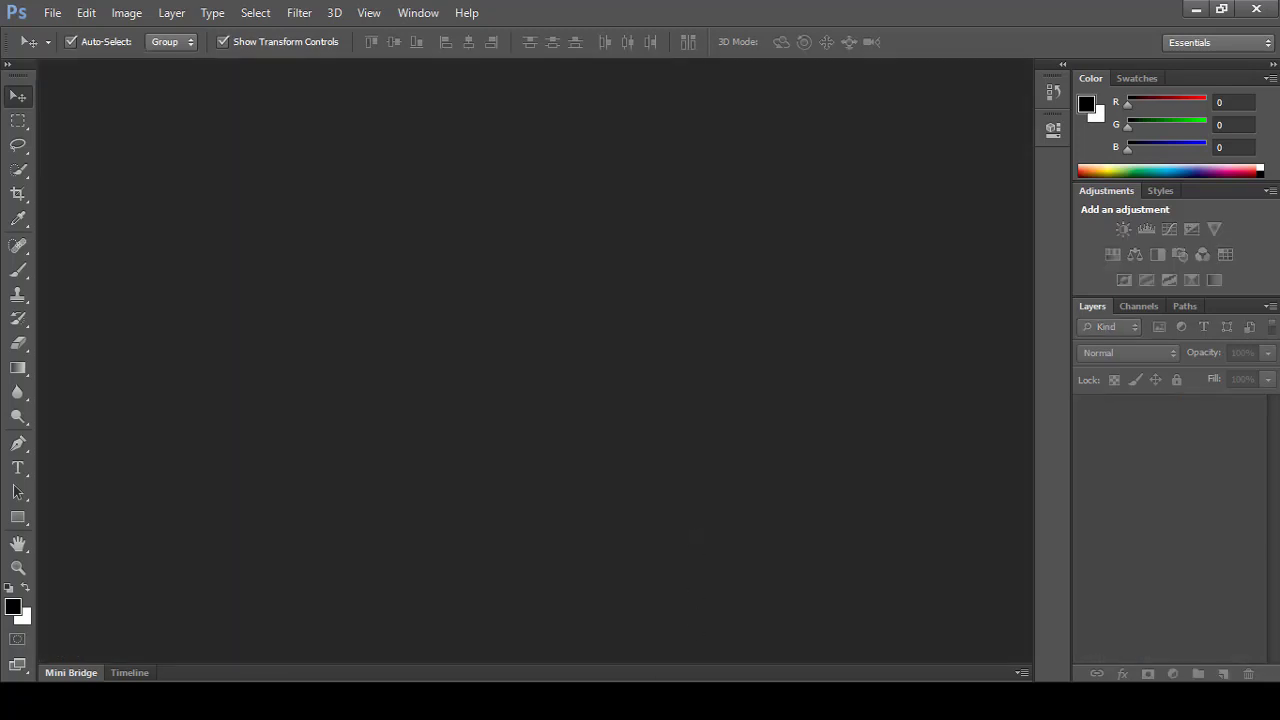
# Open the 4231588 mockup from the B. Mockups folder in Photoshop
pyautogui.click(1196, 9)
pyautogui.click(880, 250)
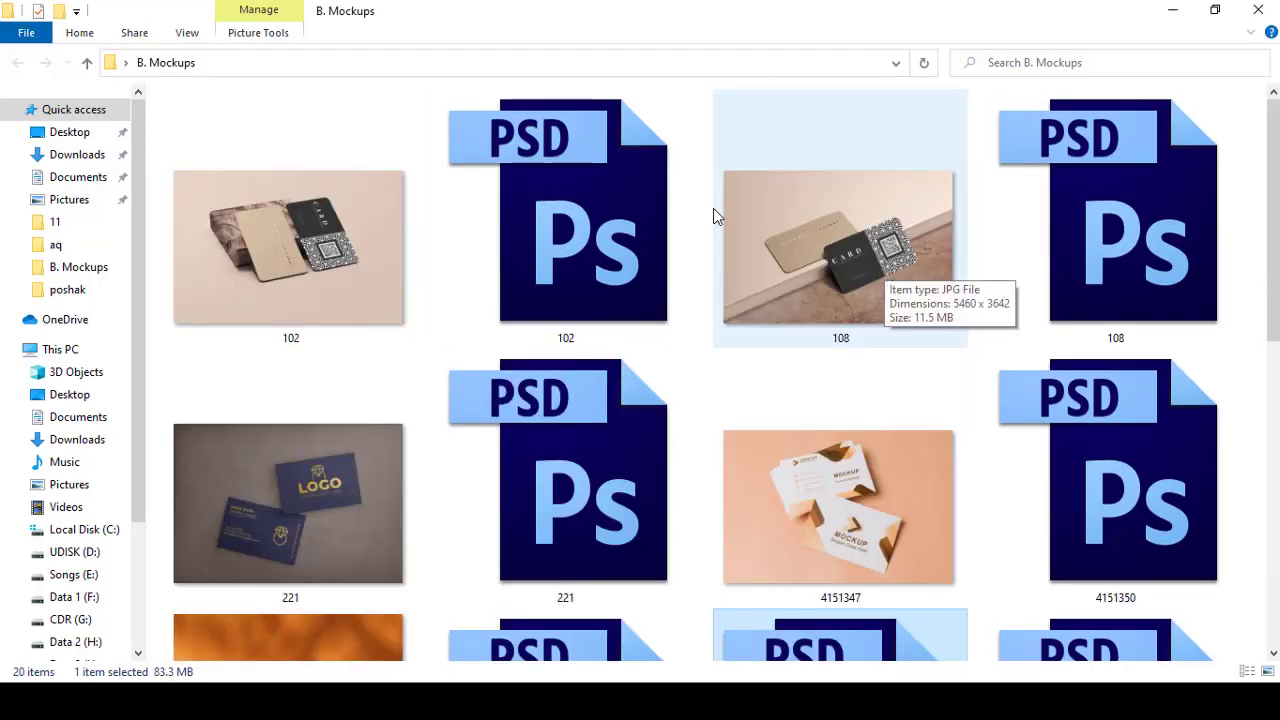
pyautogui.click(1122, 505)
pyautogui.scroll(-2, 1125, 510)
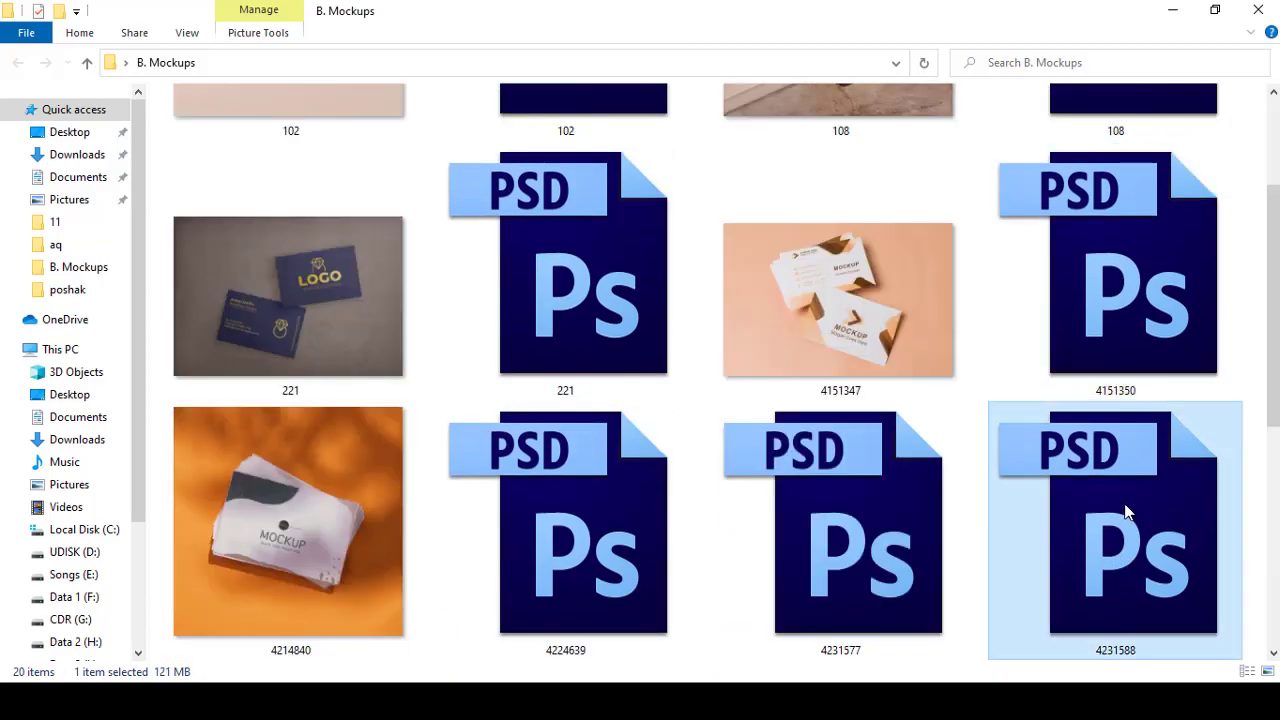
pyautogui.doubleClick(1127, 512)
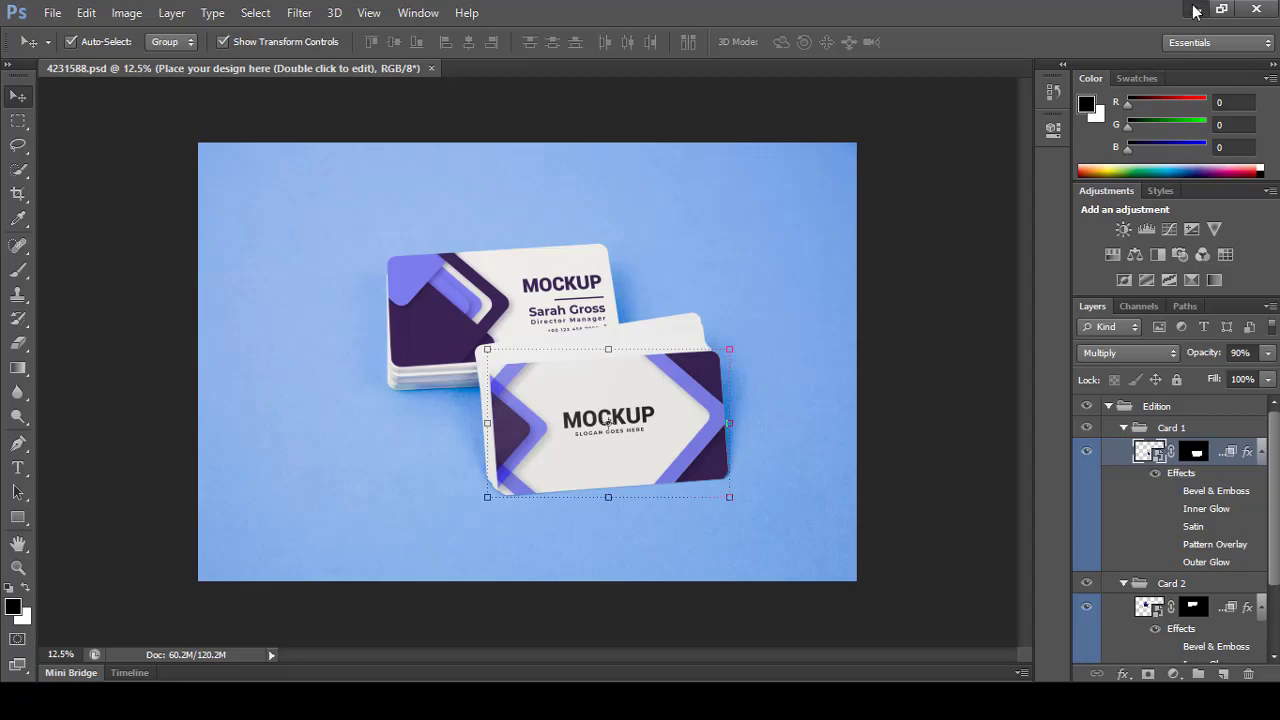
# Open the 4224639 and 4569759 mockups from the same folder
pyautogui.click(1196, 9)
pyautogui.doubleClick(615, 315)
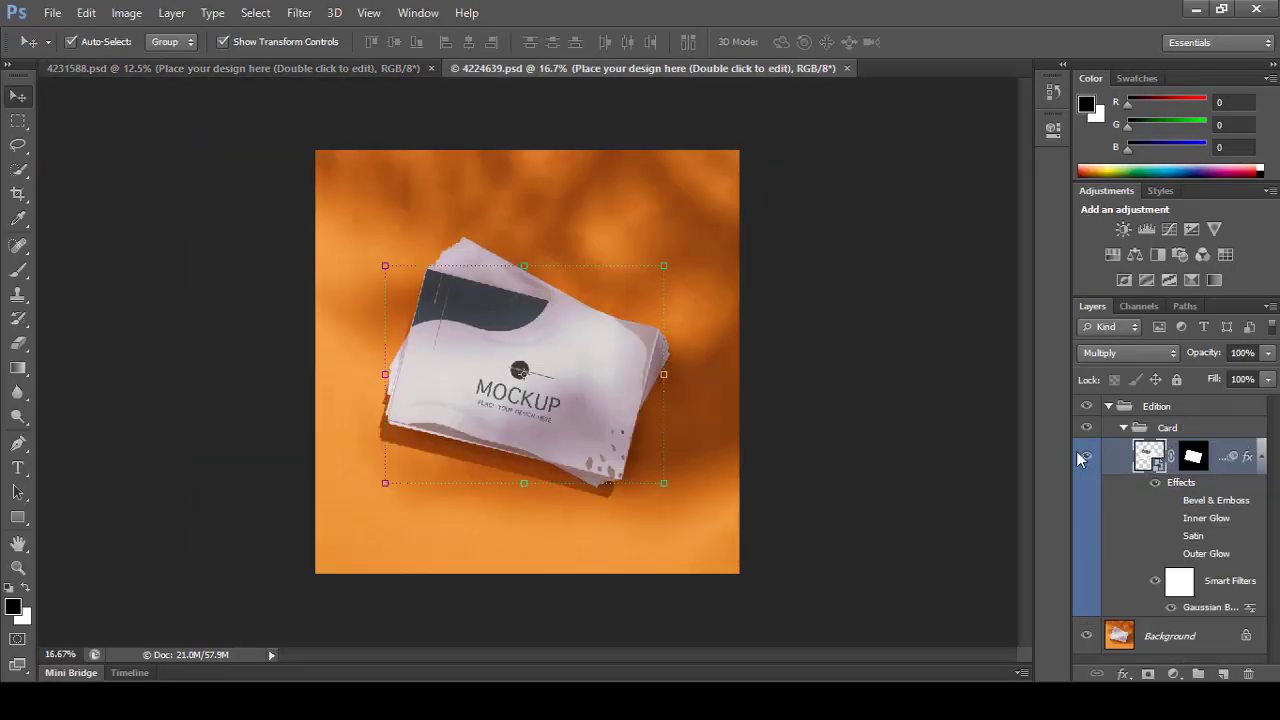
pyautogui.click(1196, 9)
pyautogui.scroll(-2, 735, 400)
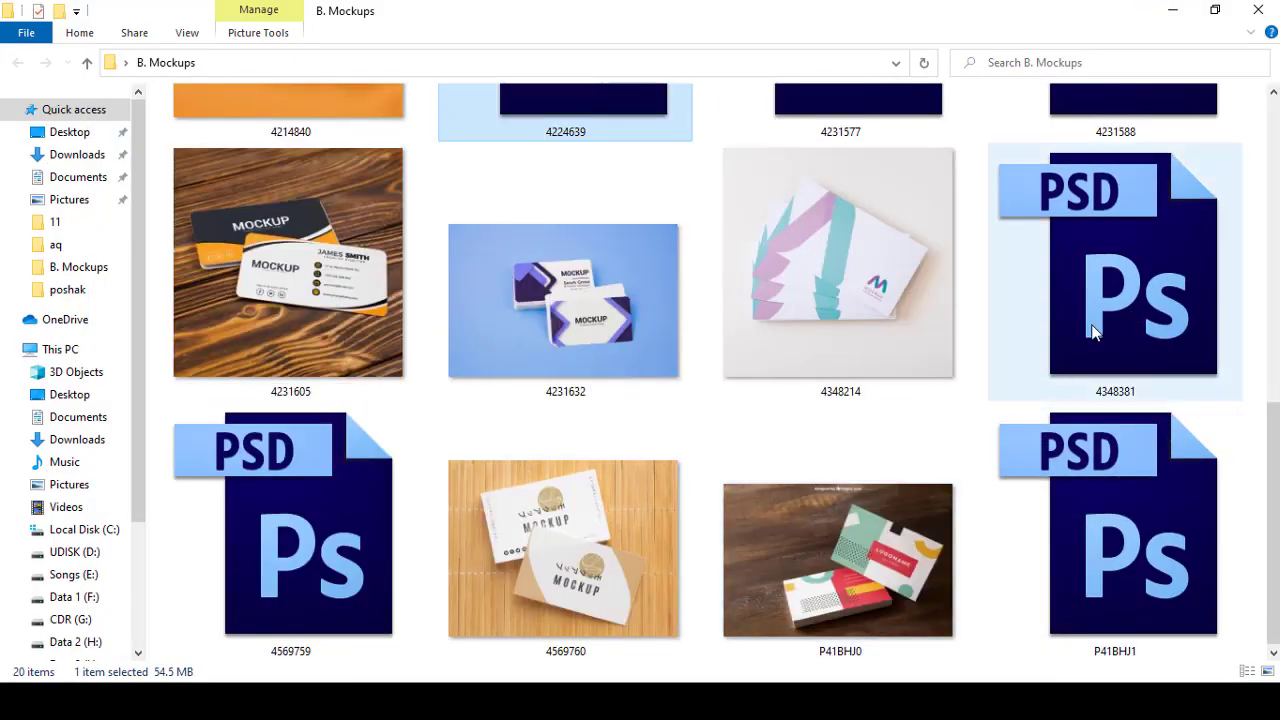
pyautogui.doubleClick(381, 542)
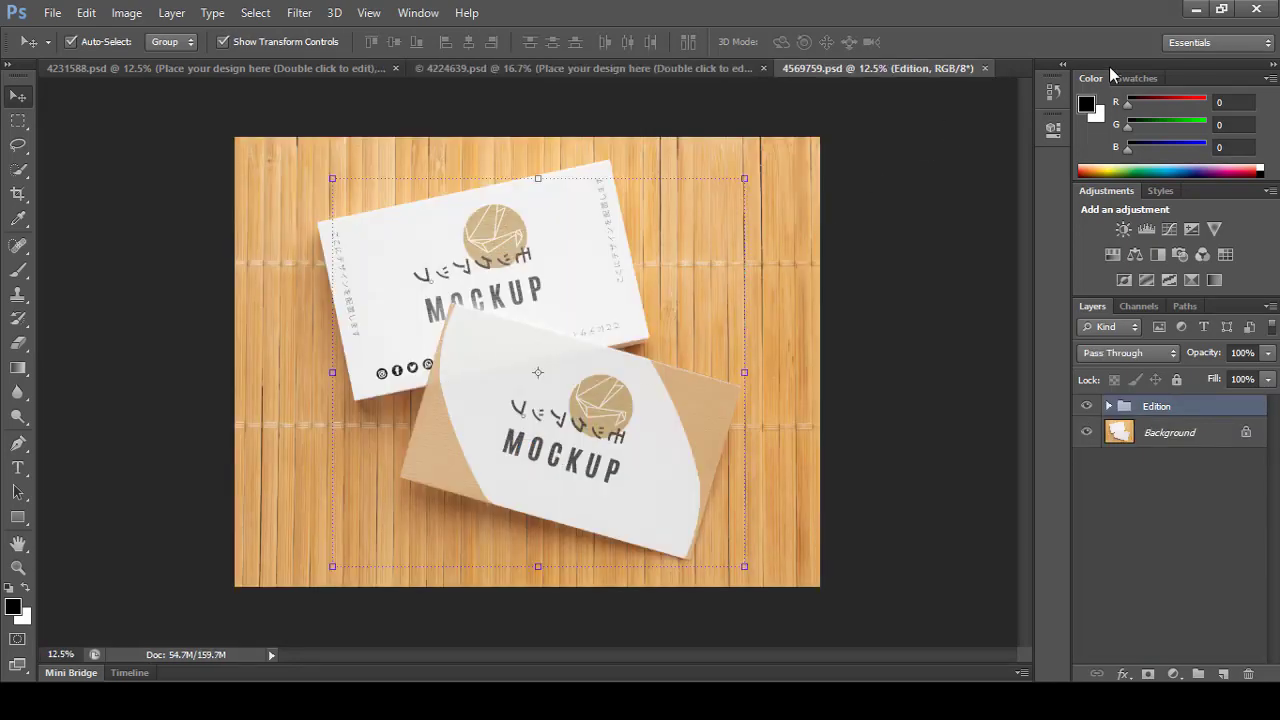
# Browse the B. Mockups folder files, ending on the 4151350 mockup
pyautogui.click(1196, 9)
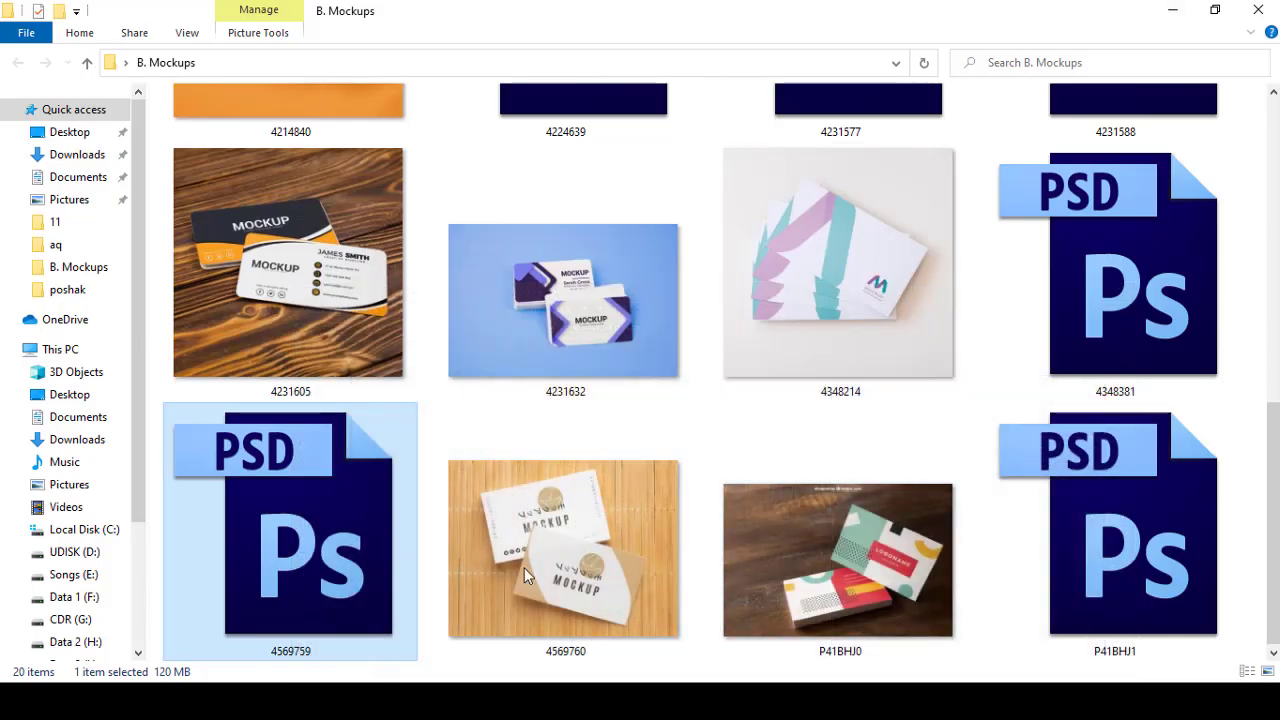
pyautogui.click(1140, 360)
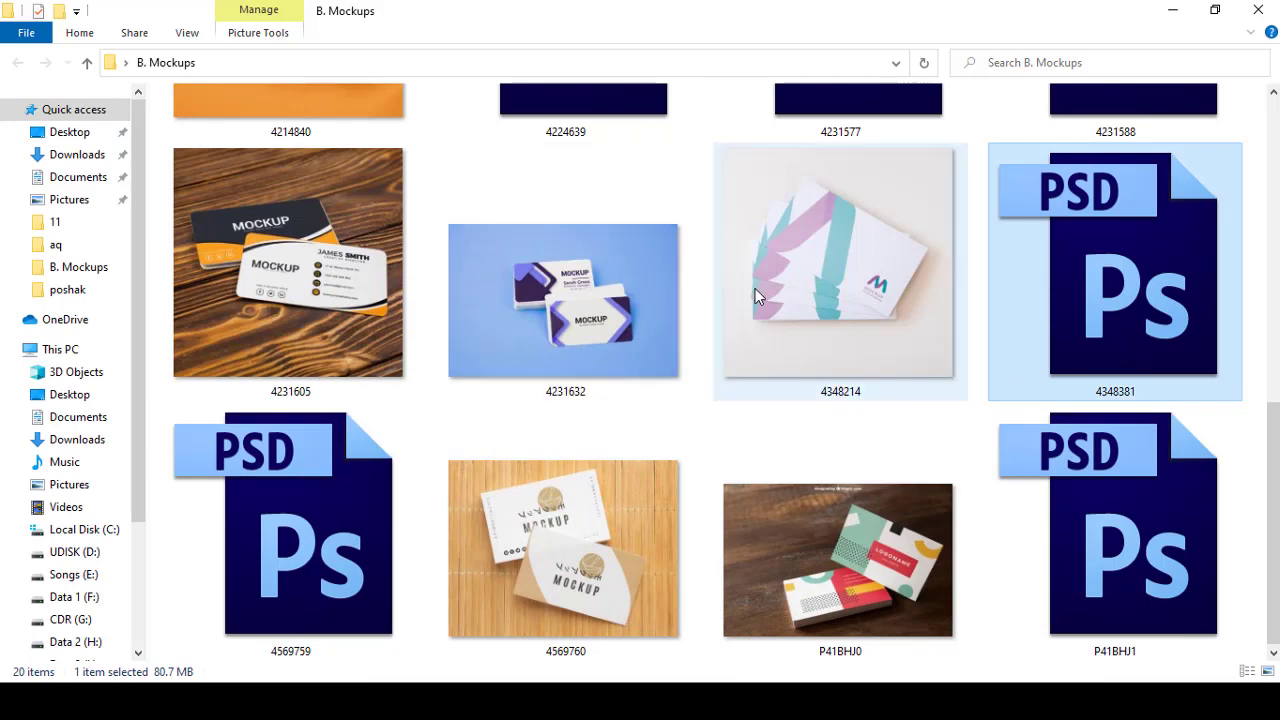
pyautogui.click(540, 290)
pyautogui.click(333, 275)
pyautogui.click(1086, 122)
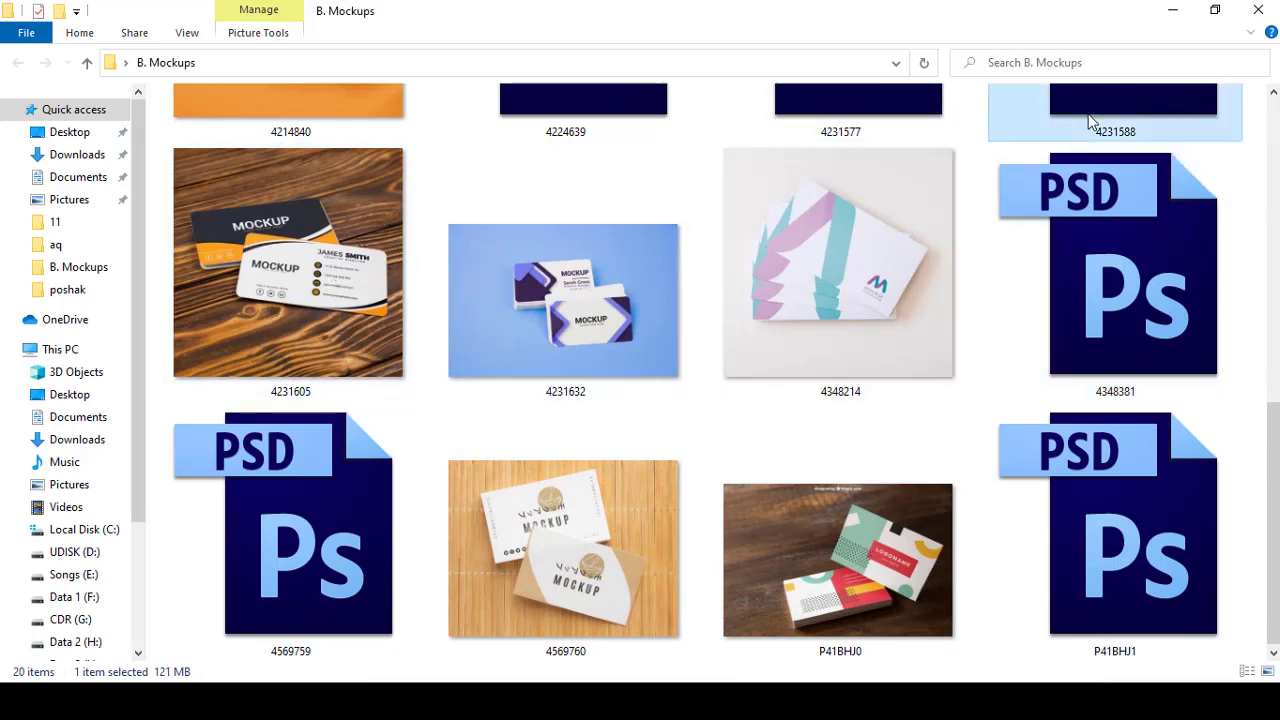
pyautogui.scroll(3, 1040, 190)
pyautogui.scroll(3, 800, 270)
pyautogui.click(563, 467)
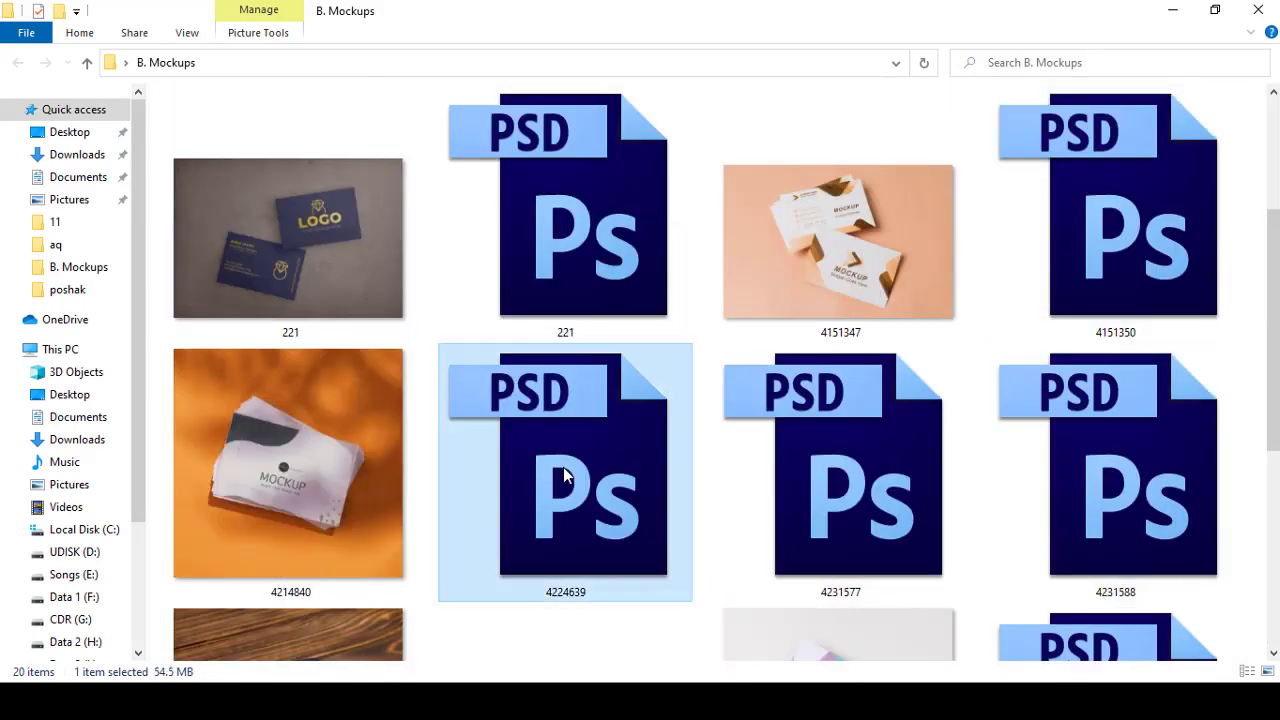
pyautogui.click(646, 268)
pyautogui.click(1118, 238)
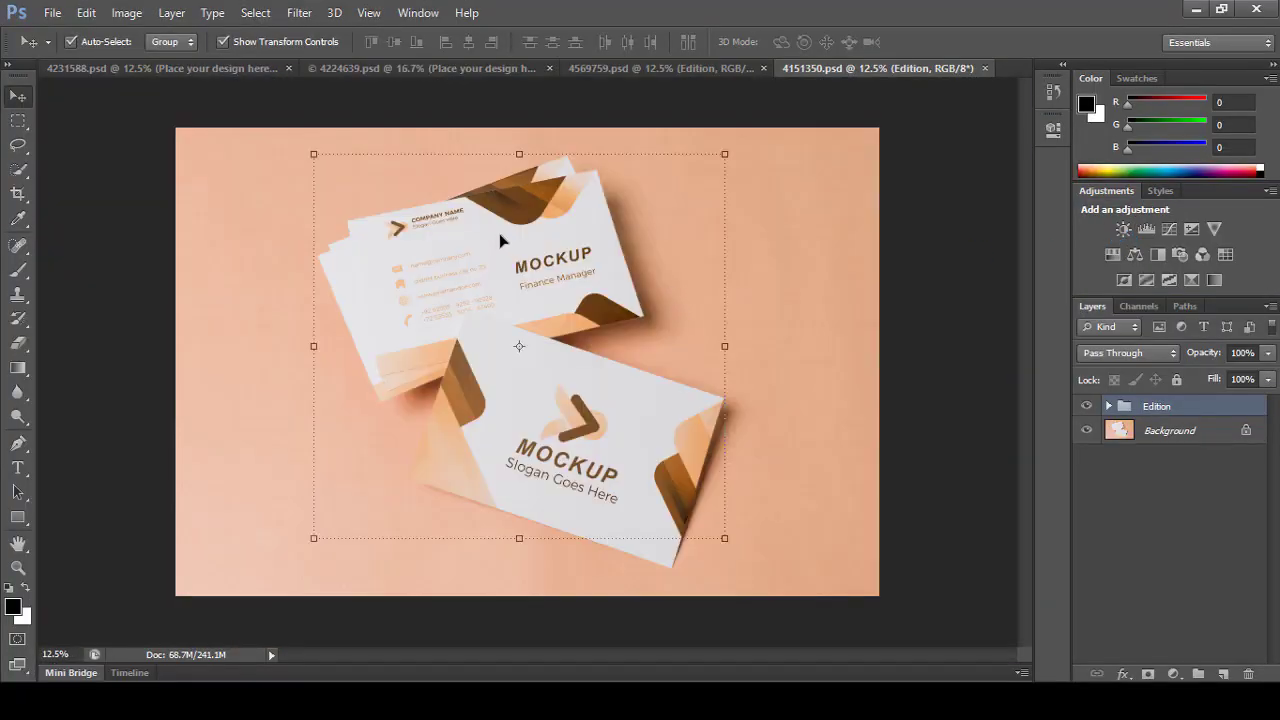
# Close the 4151350, 4569759, 4224639 and 4231588 mockup tabs one after another
pyautogui.click(779, 566)
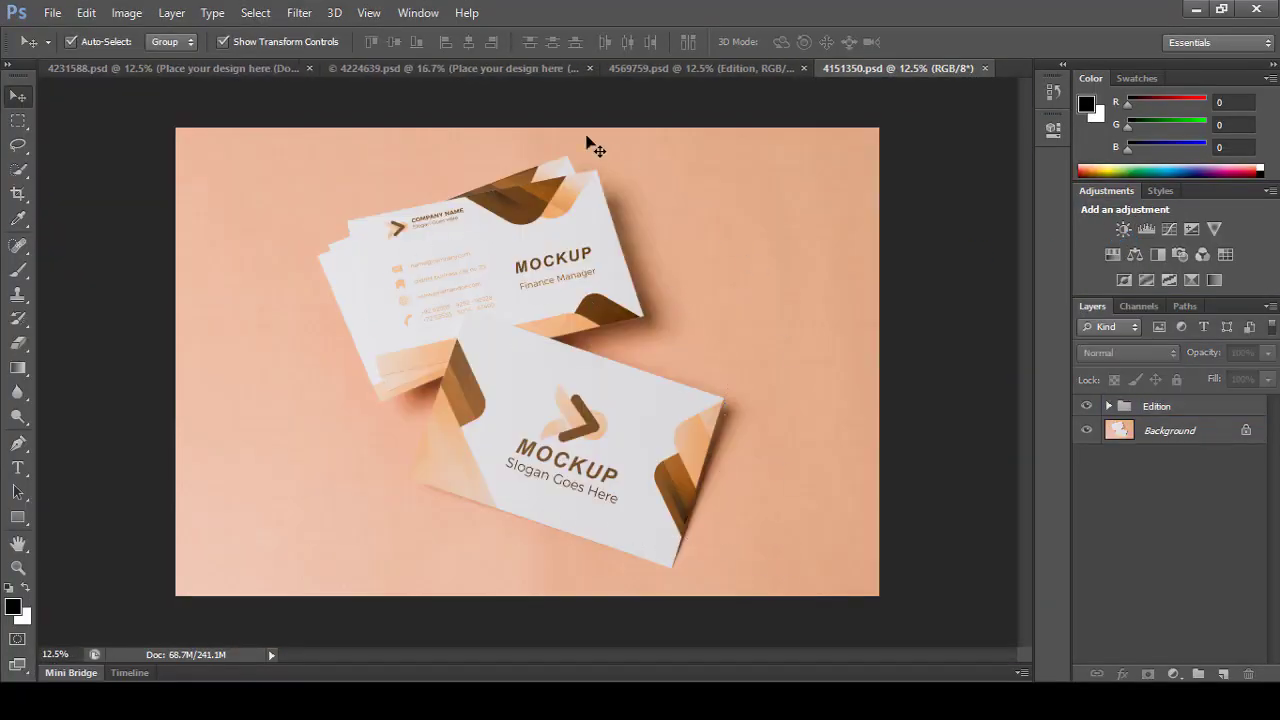
pyautogui.click(982, 72)
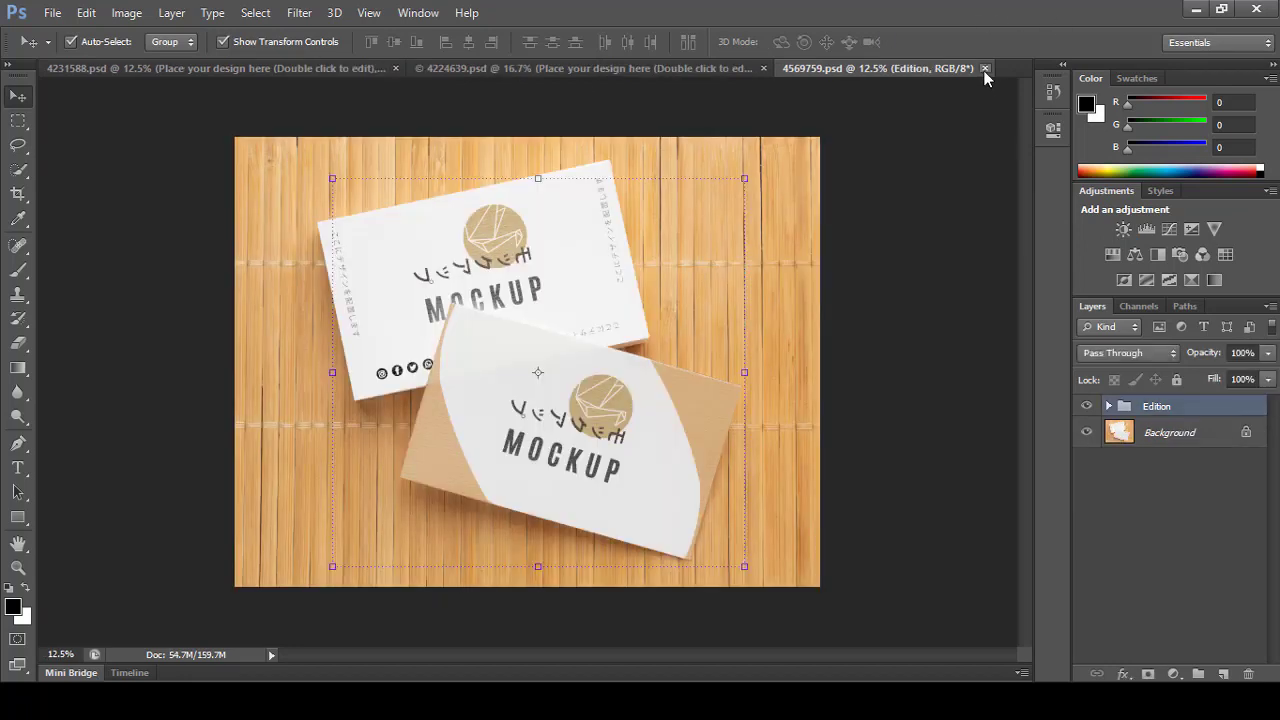
pyautogui.click(983, 70)
pyautogui.click(847, 68)
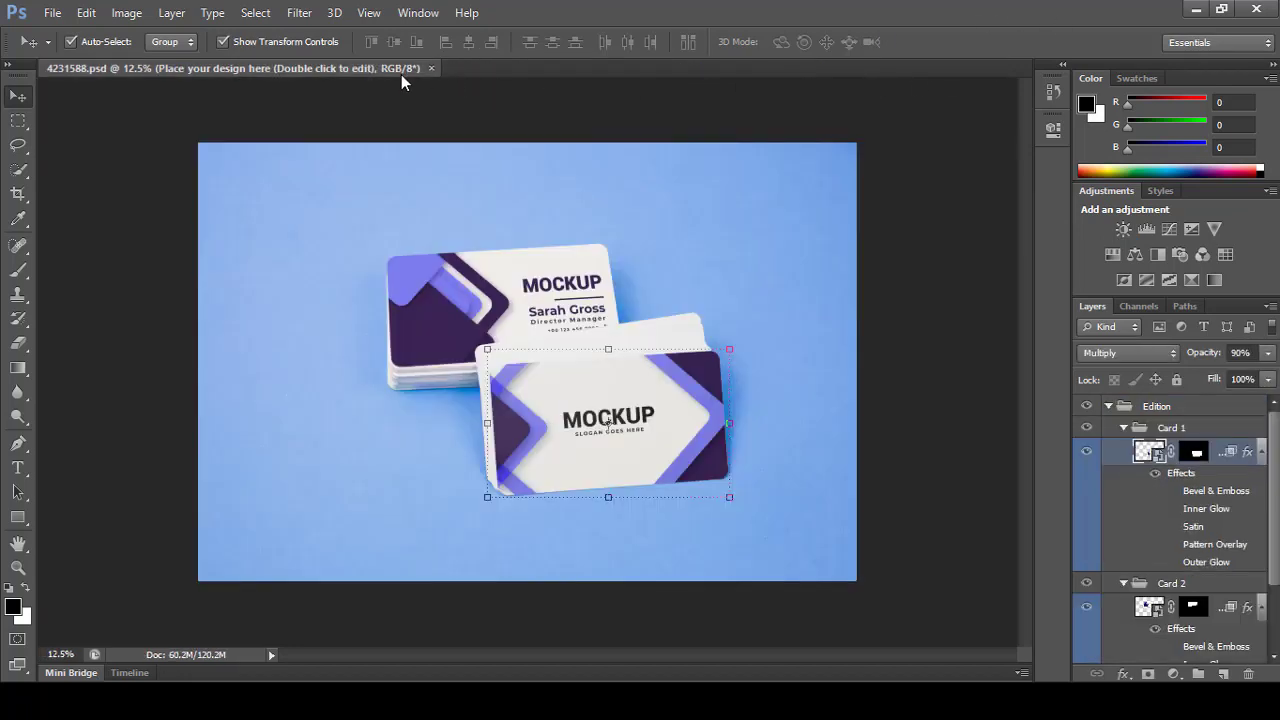
pyautogui.click(431, 68)
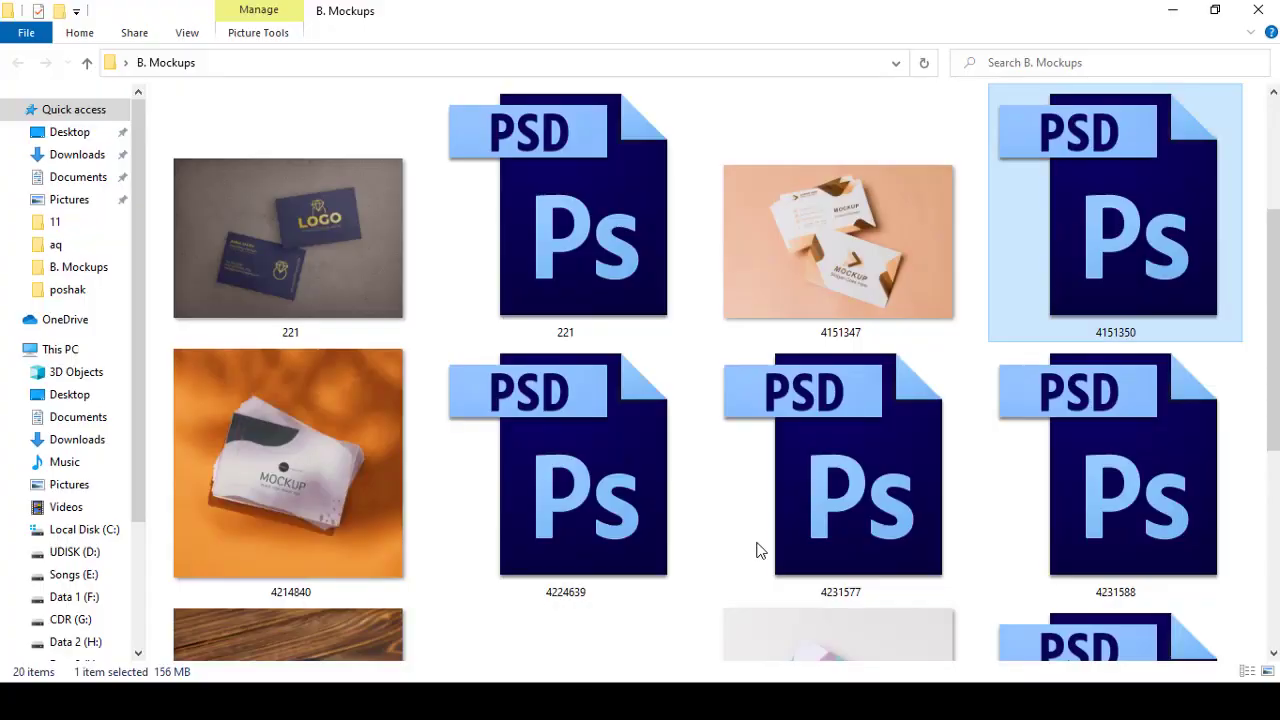
# Open 221.psd from Explorer in Photoshop, keeping its layers
pyautogui.click(844, 485)
pyautogui.doubleClick(626, 285)
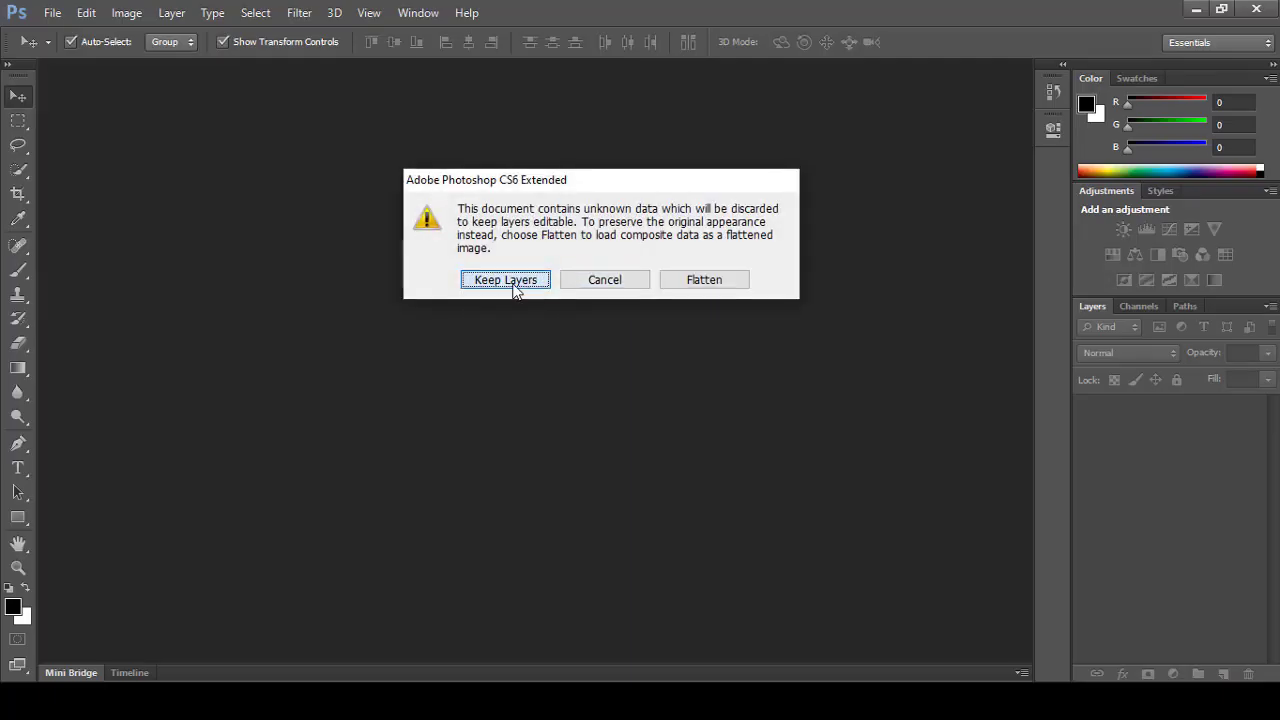
pyautogui.click(512, 283)
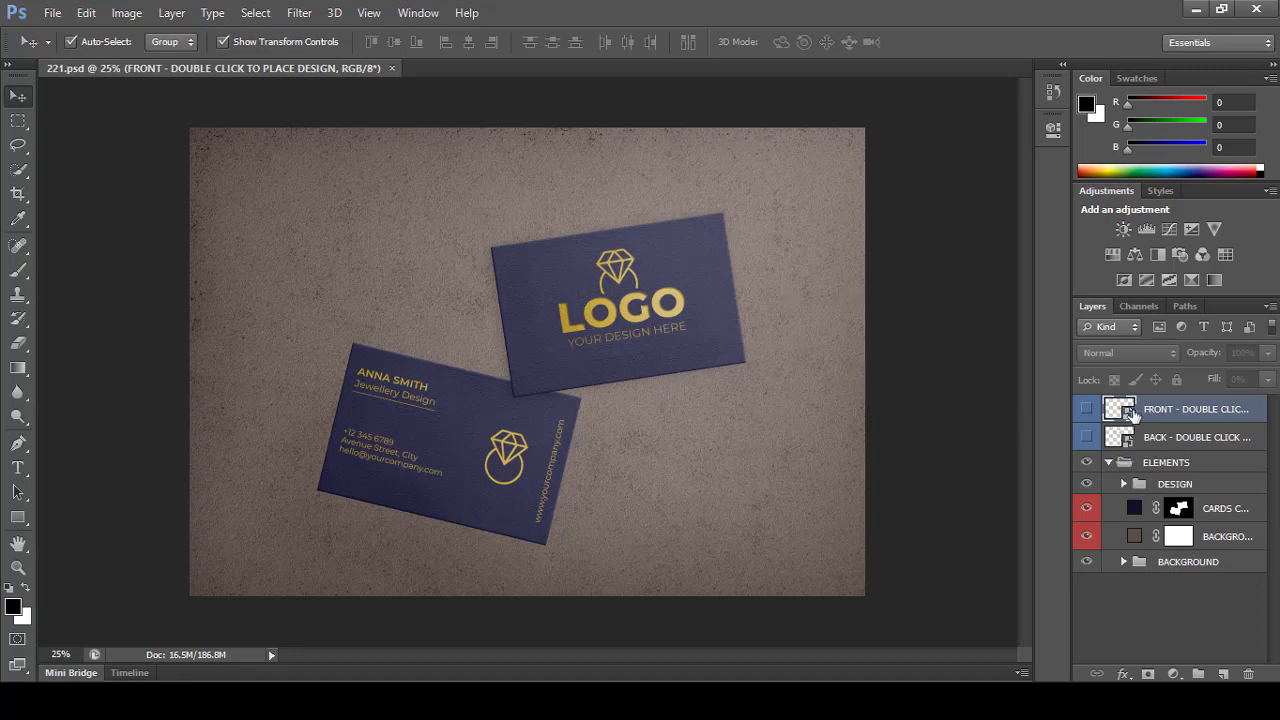
# Open the FRONT smart object as Capa 3321.psb, dismissing the notice and missing-fonts warning
pyautogui.doubleClick(1130, 418)
pyautogui.click(642, 293)
pyautogui.doubleClick(1112, 410)
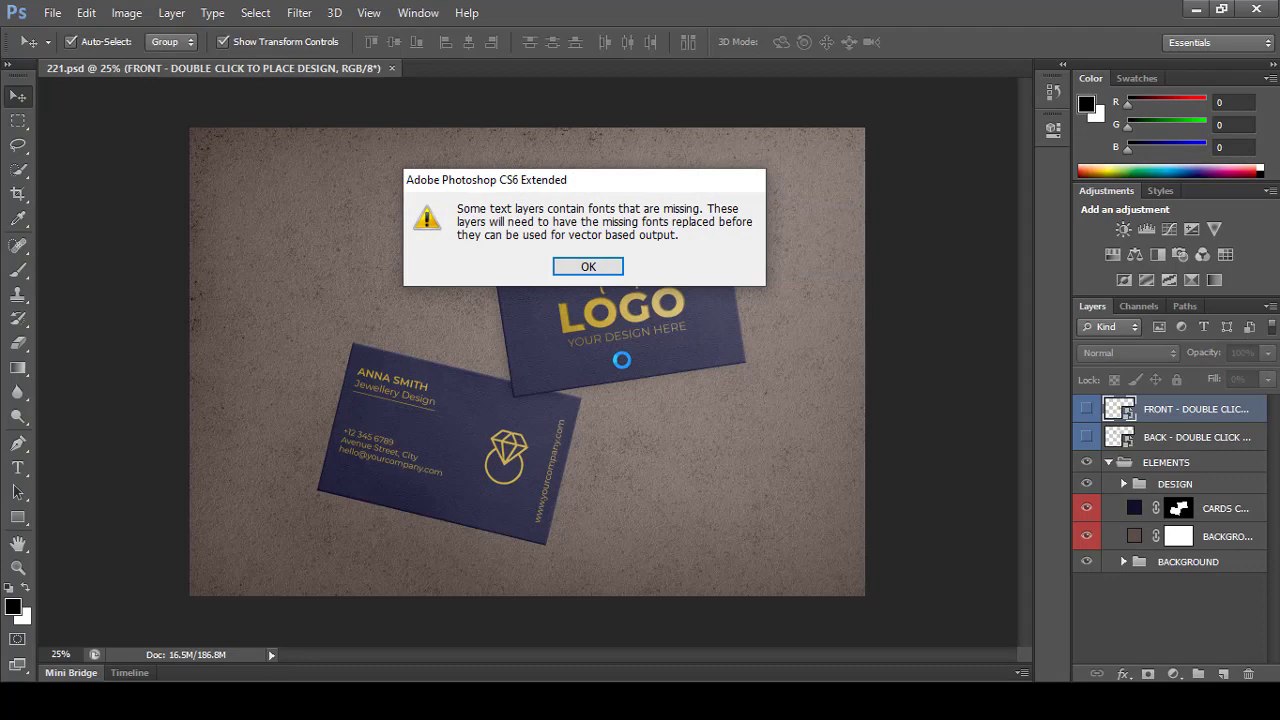
pyautogui.click(604, 271)
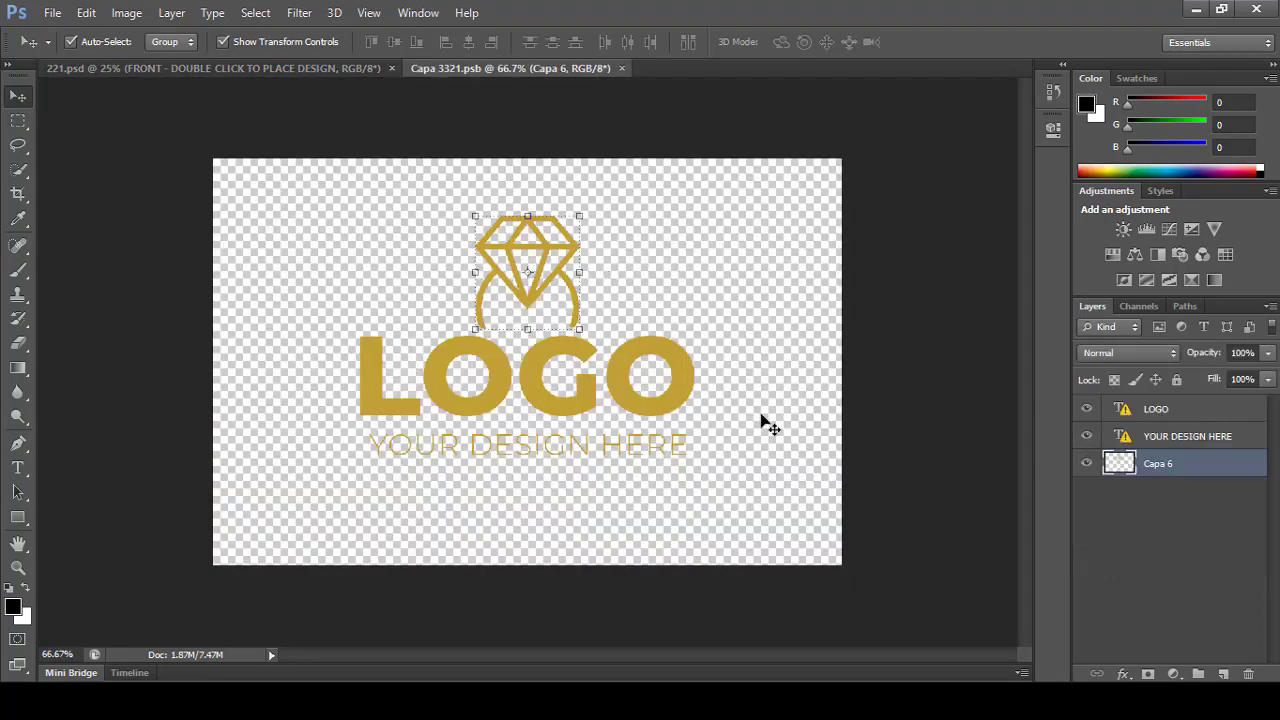
# Open Jutt.jpg, the poultry banner image, from the Desktop folder
pyautogui.click(53, 14)
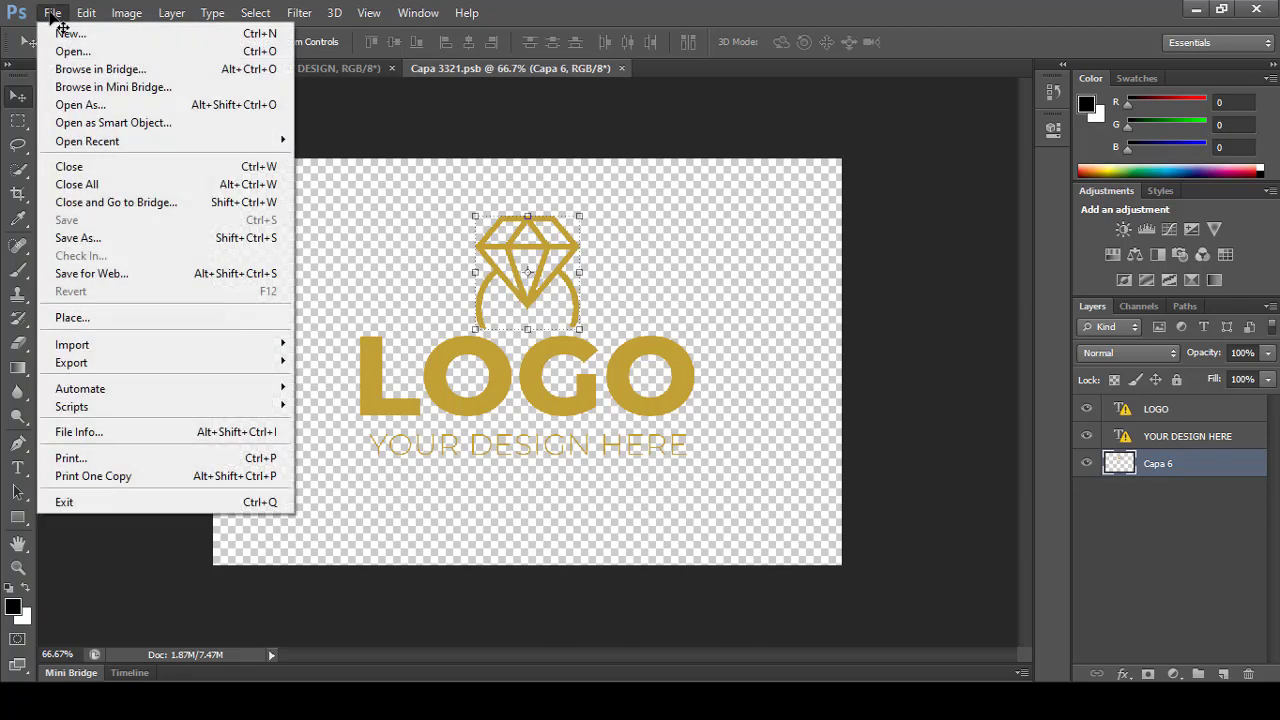
pyautogui.click(86, 50)
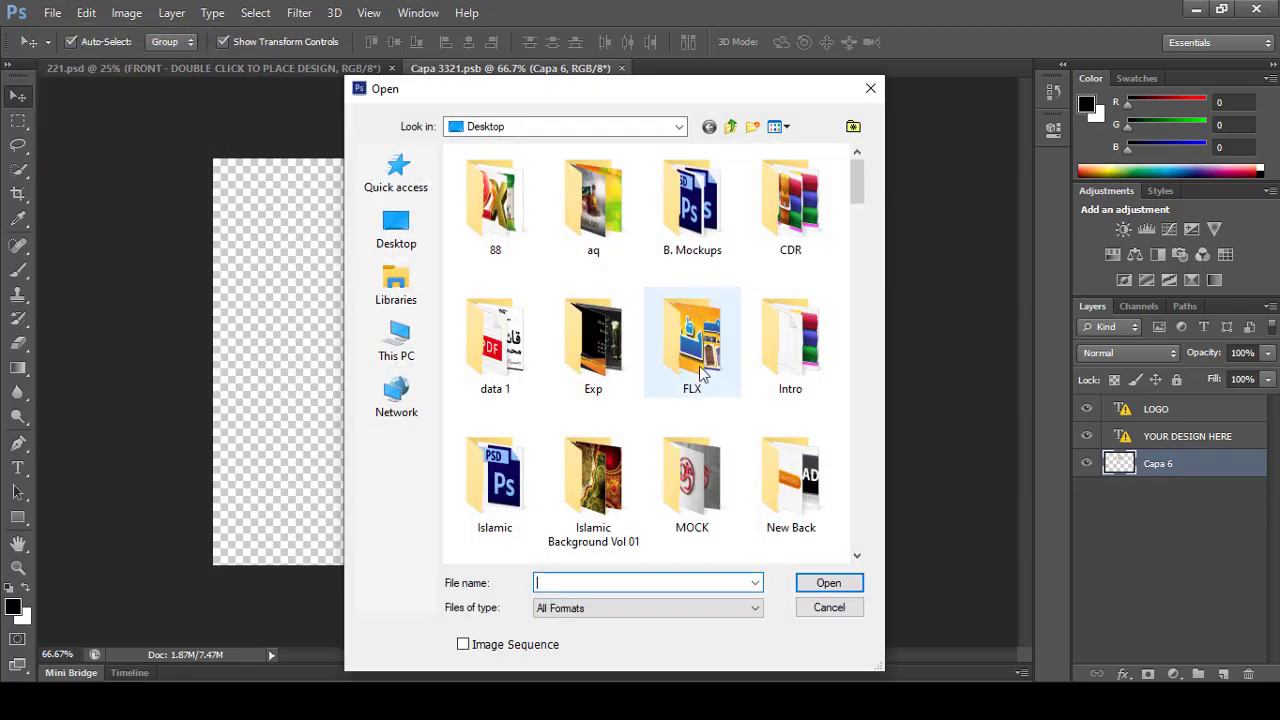
pyautogui.scroll(-3, 705, 400)
pyautogui.scroll(-5, 713, 440)
pyautogui.scroll(-2, 713, 445)
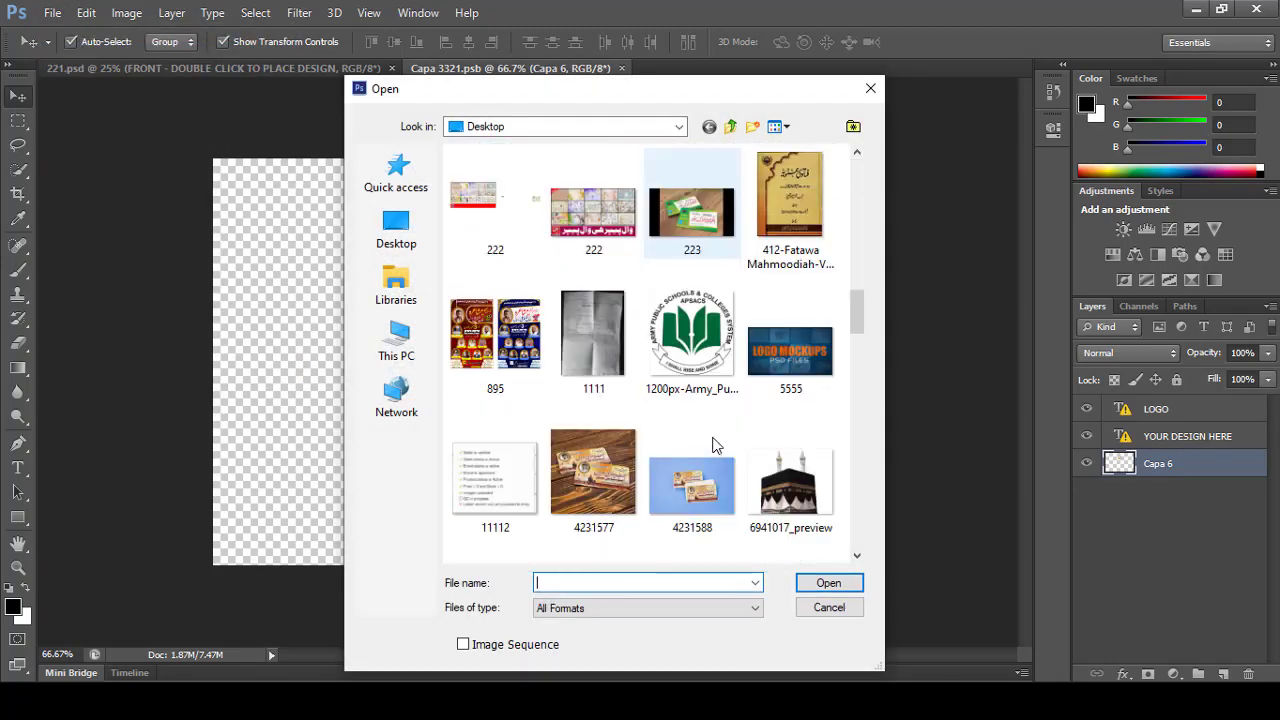
pyautogui.scroll(-4, 713, 445)
pyautogui.scroll(-2, 713, 445)
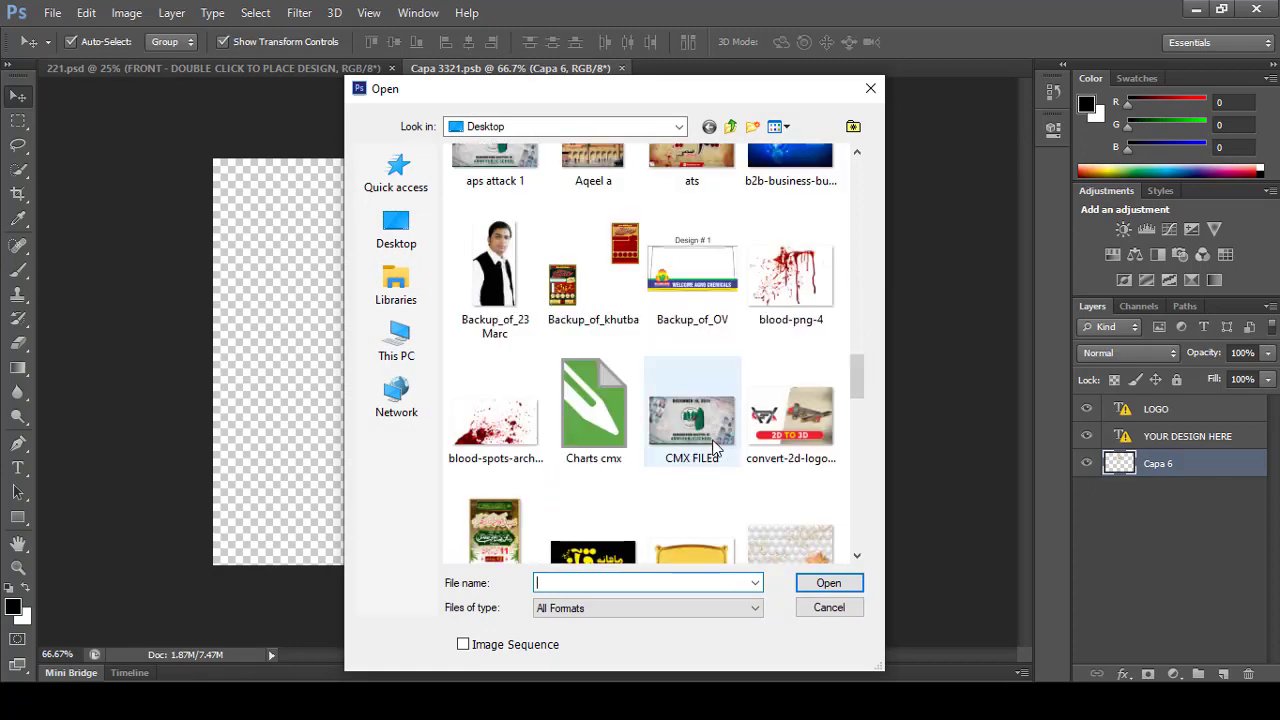
pyautogui.scroll(-4, 715, 447)
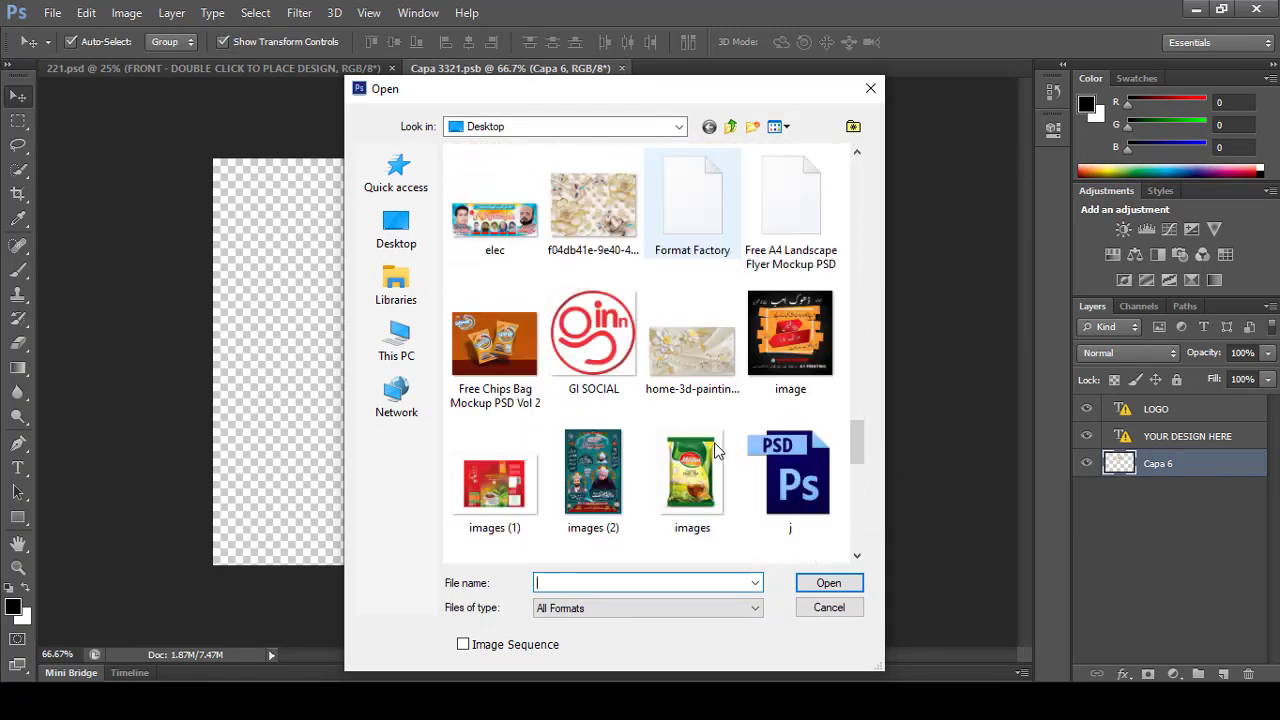
pyautogui.click(689, 350)
pyautogui.press('j')
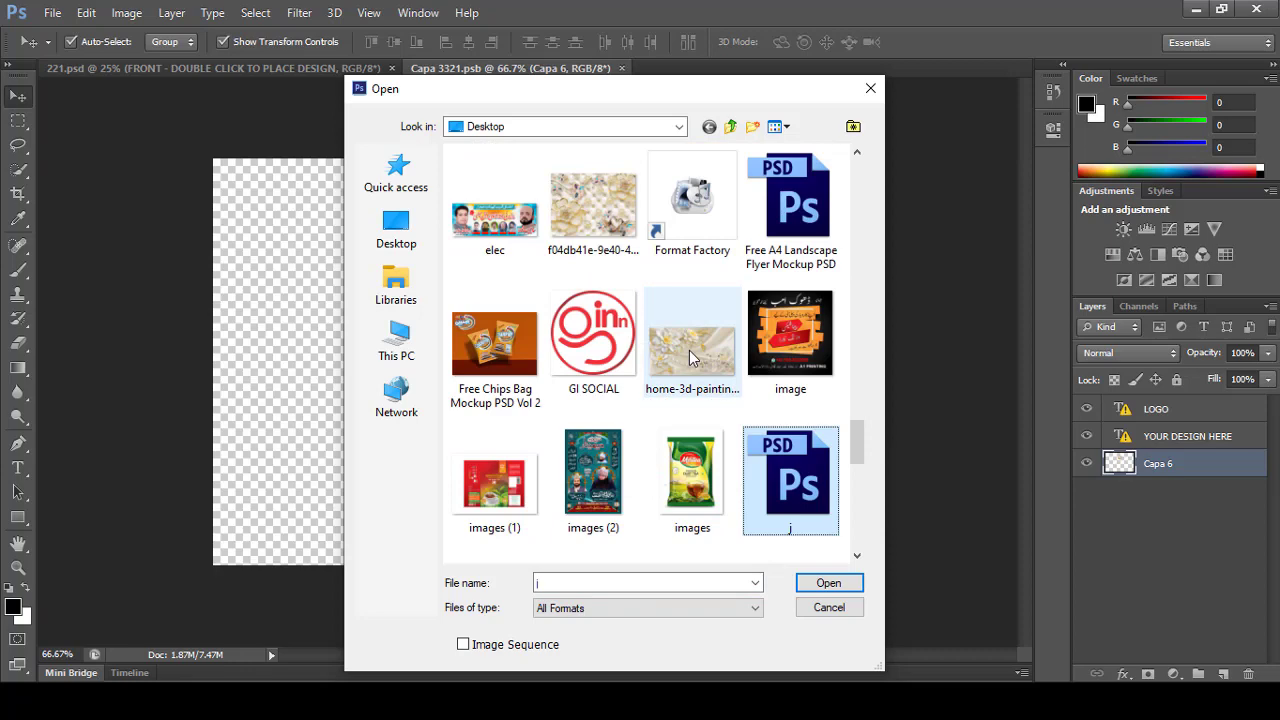
pyautogui.press('u')
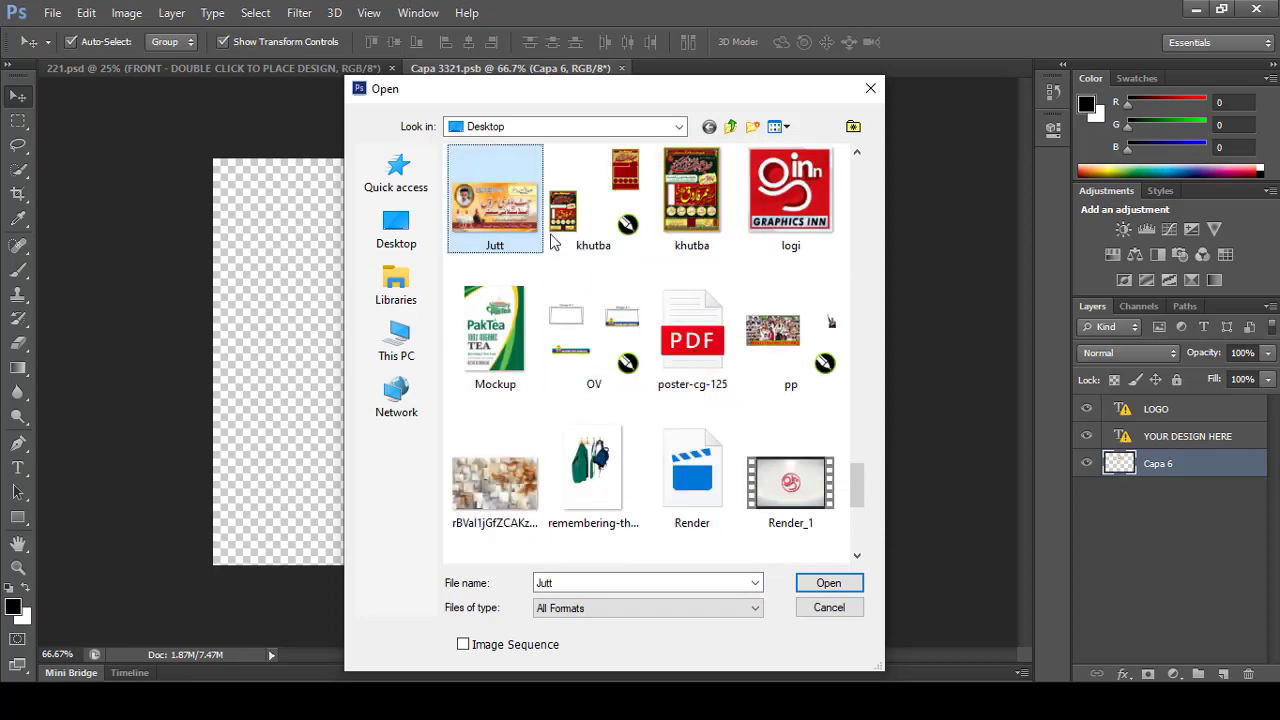
pyautogui.doubleClick(517, 220)
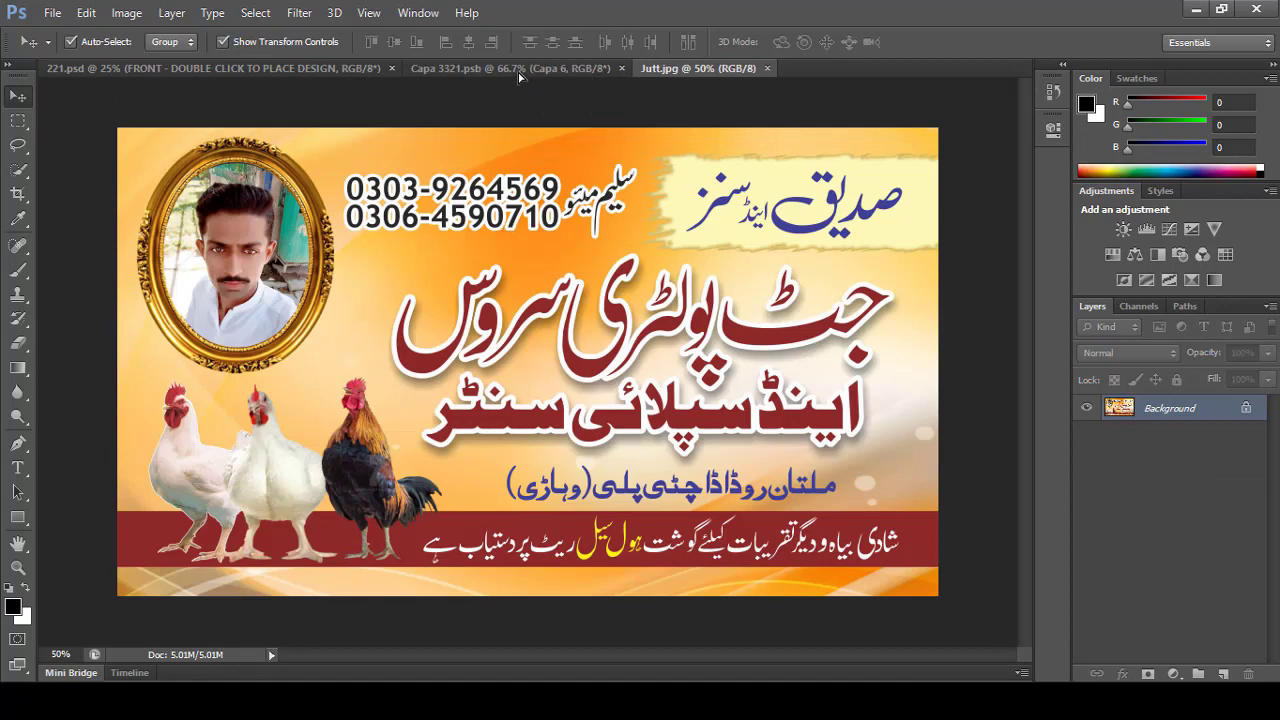
# Paste the banner into Capa 3321.psb and hide the LOGO, YOUR DESIGN HERE and Capa 6 layers
pyautogui.click(519, 72)
pyautogui.hotkey('ctrl', 'v')
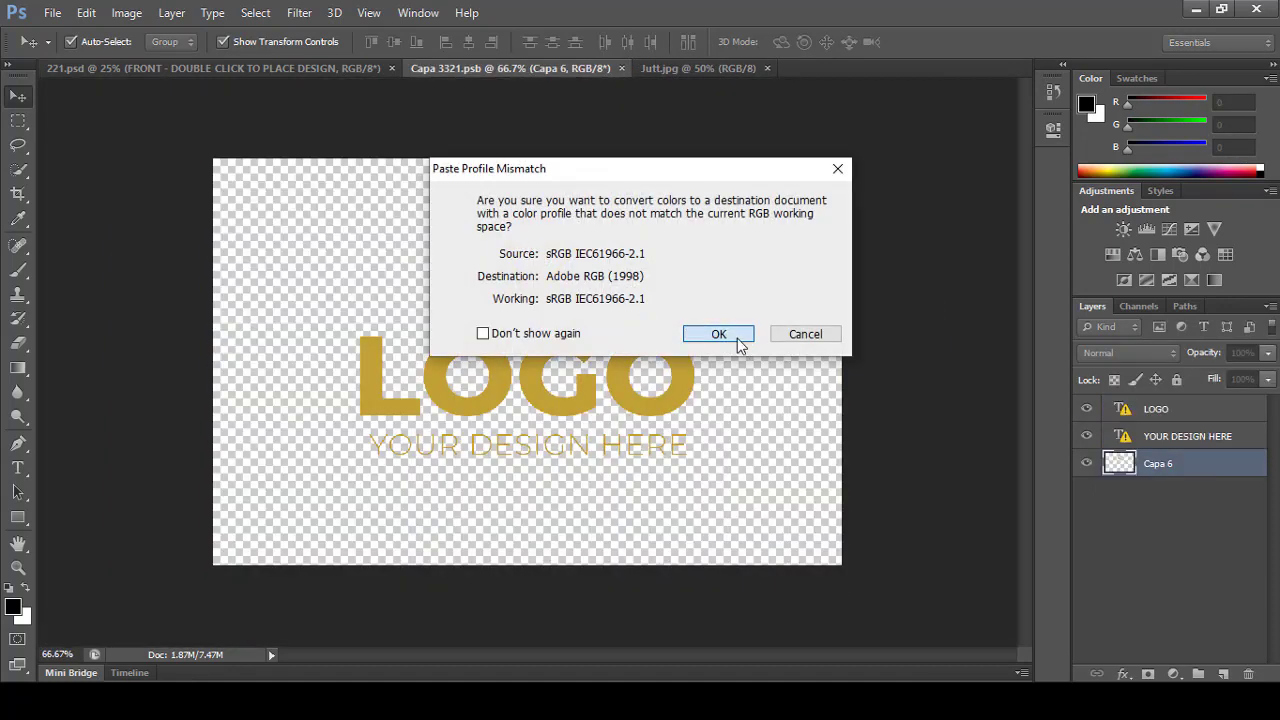
pyautogui.click(737, 338)
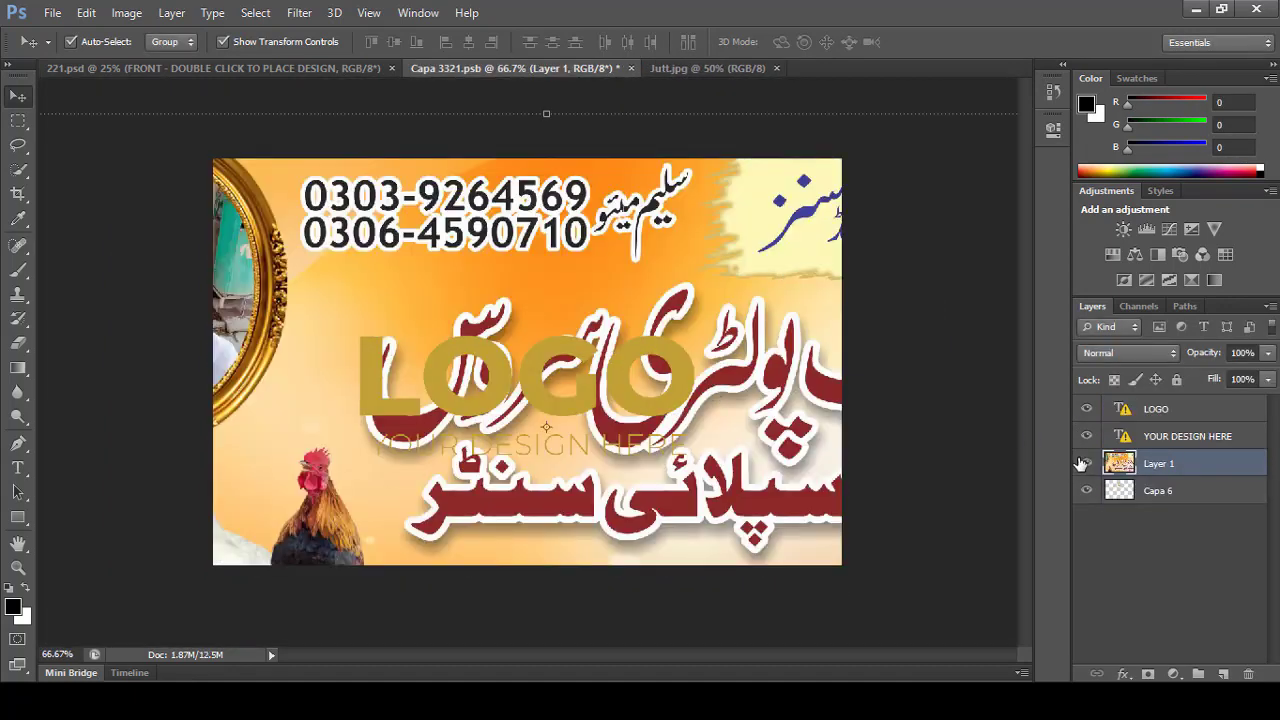
pyautogui.click(1084, 463)
pyautogui.click(1086, 436)
pyautogui.click(1086, 409)
pyautogui.click(1087, 490)
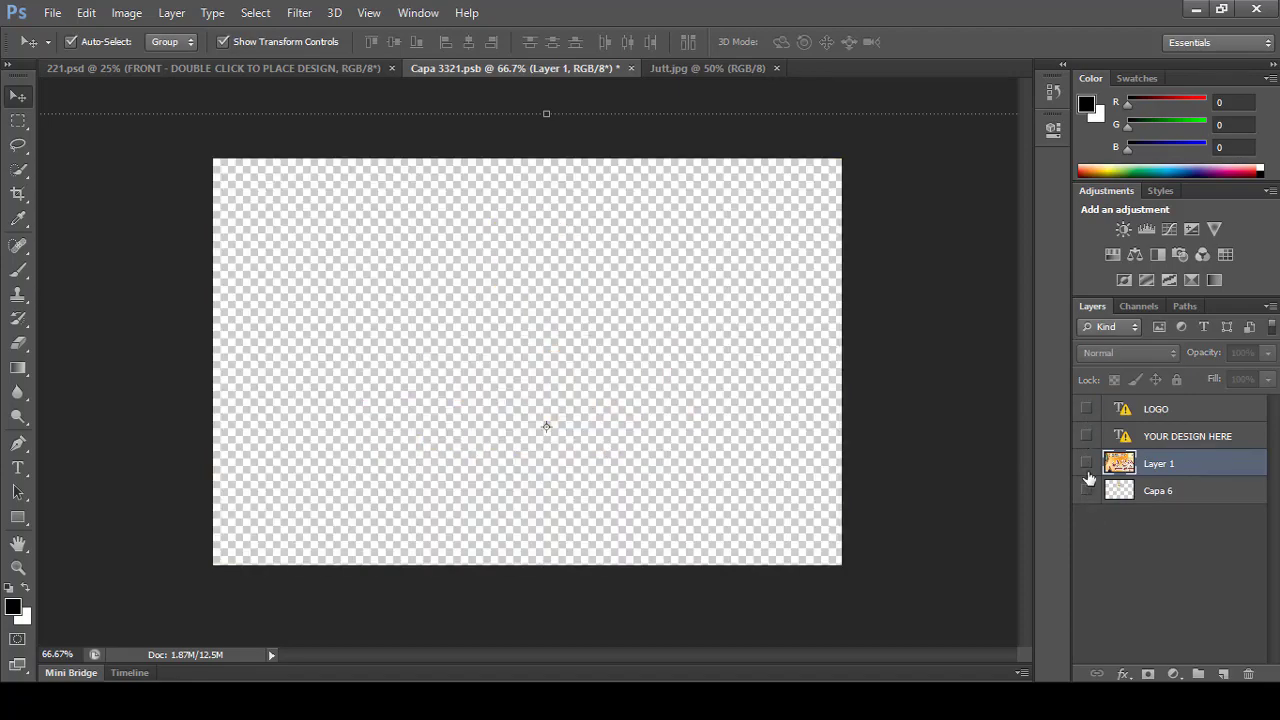
pyautogui.click(1086, 463)
# Free-transform the banner so it fills the whole front card canvas
pyautogui.moveTo(733, 297); pyautogui.dragTo(312, 354)
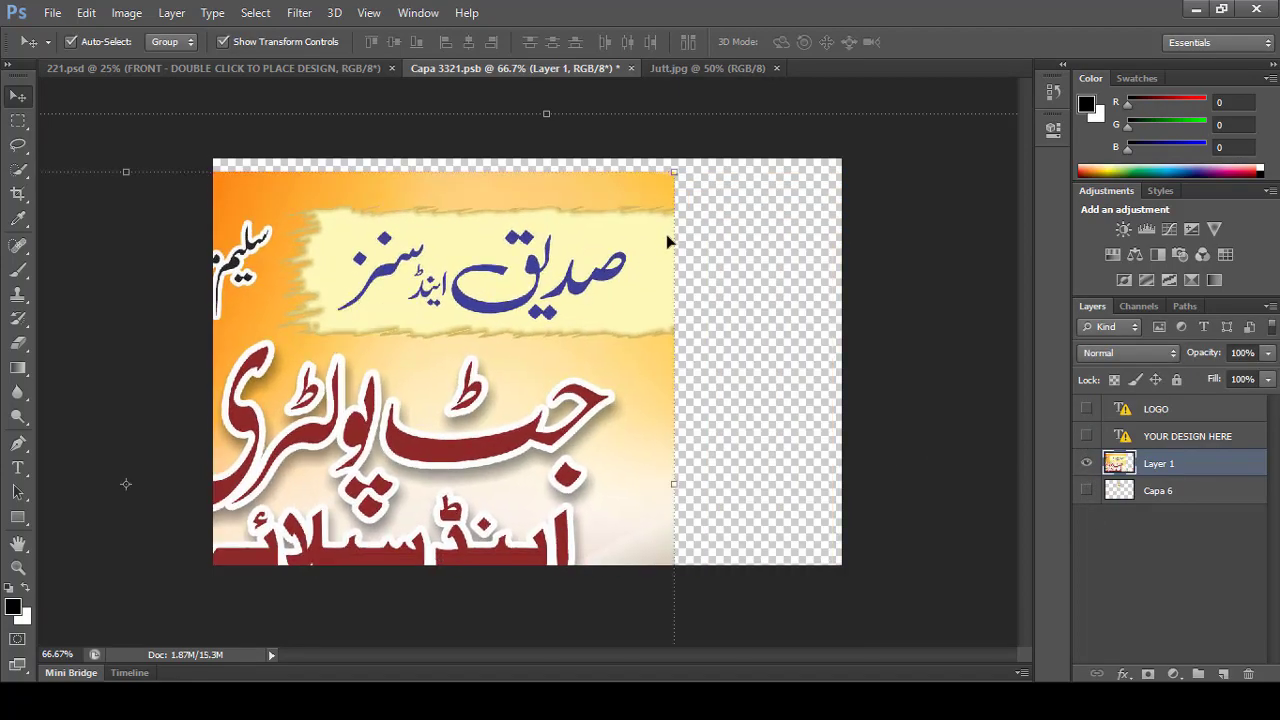
pyautogui.moveTo(676, 174); pyautogui.dragTo(936, 212)
pyautogui.moveTo(962, 284); pyautogui.dragTo(790, 298)
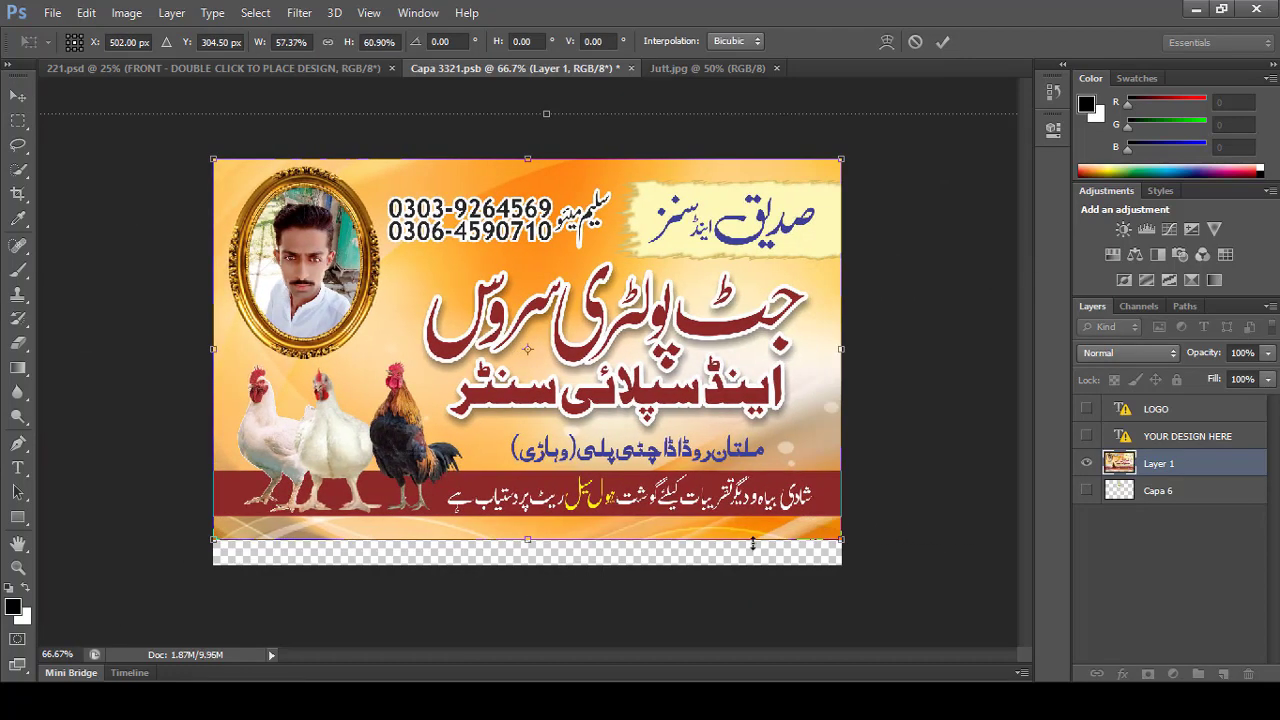
pyautogui.moveTo(753, 541); pyautogui.dragTo(753, 565)
pyautogui.press('Return')
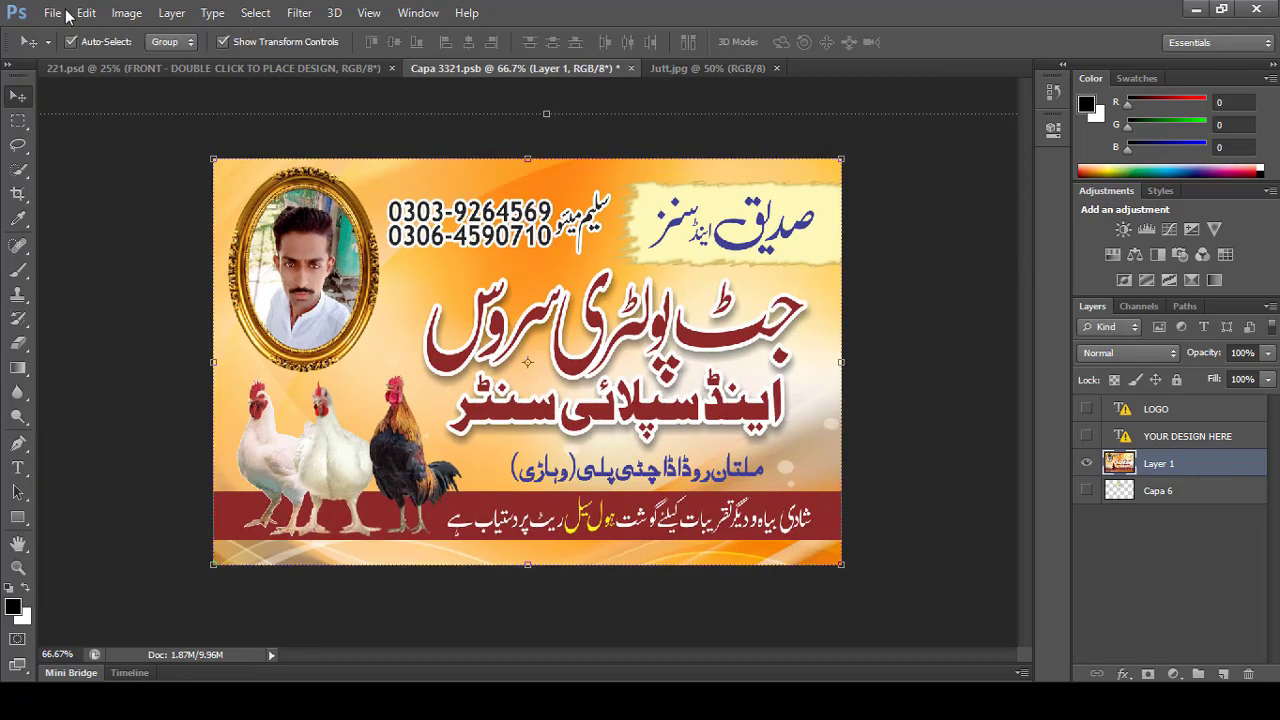
# Save Capa 3321.psb and return to the 221 mockup
pyautogui.click(58, 12)
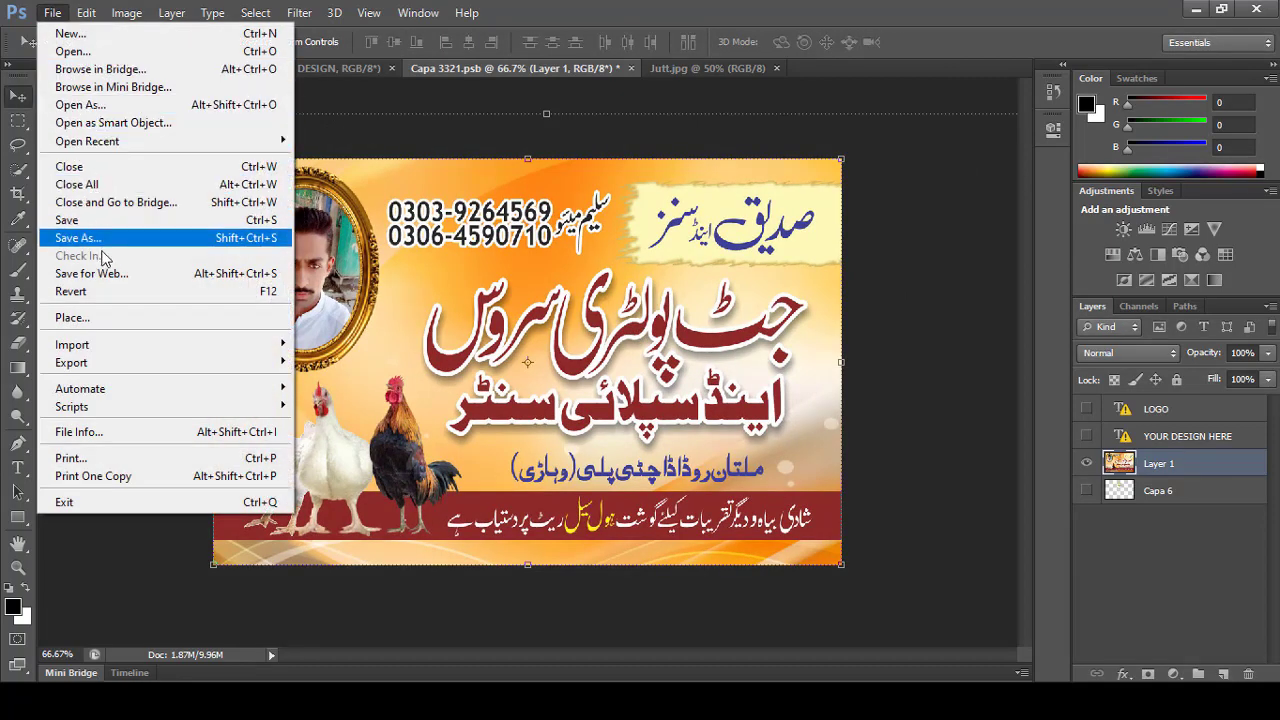
pyautogui.click(70, 219)
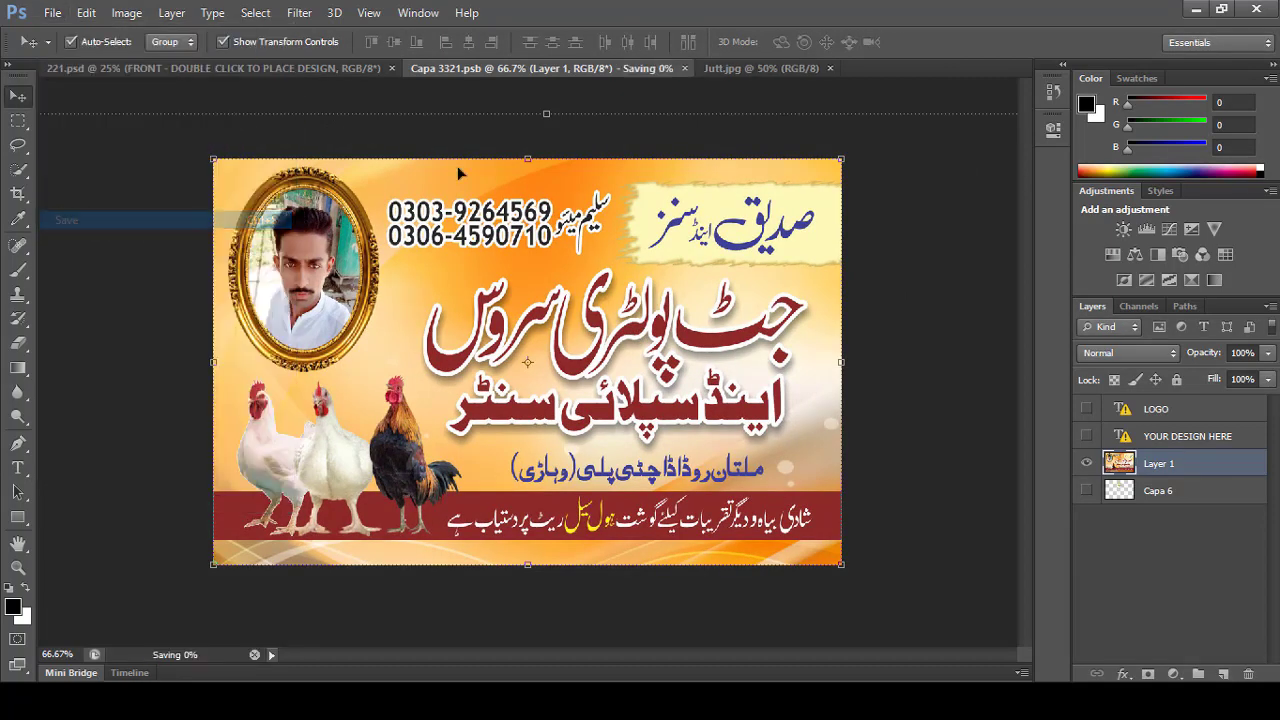
pyautogui.click(321, 70)
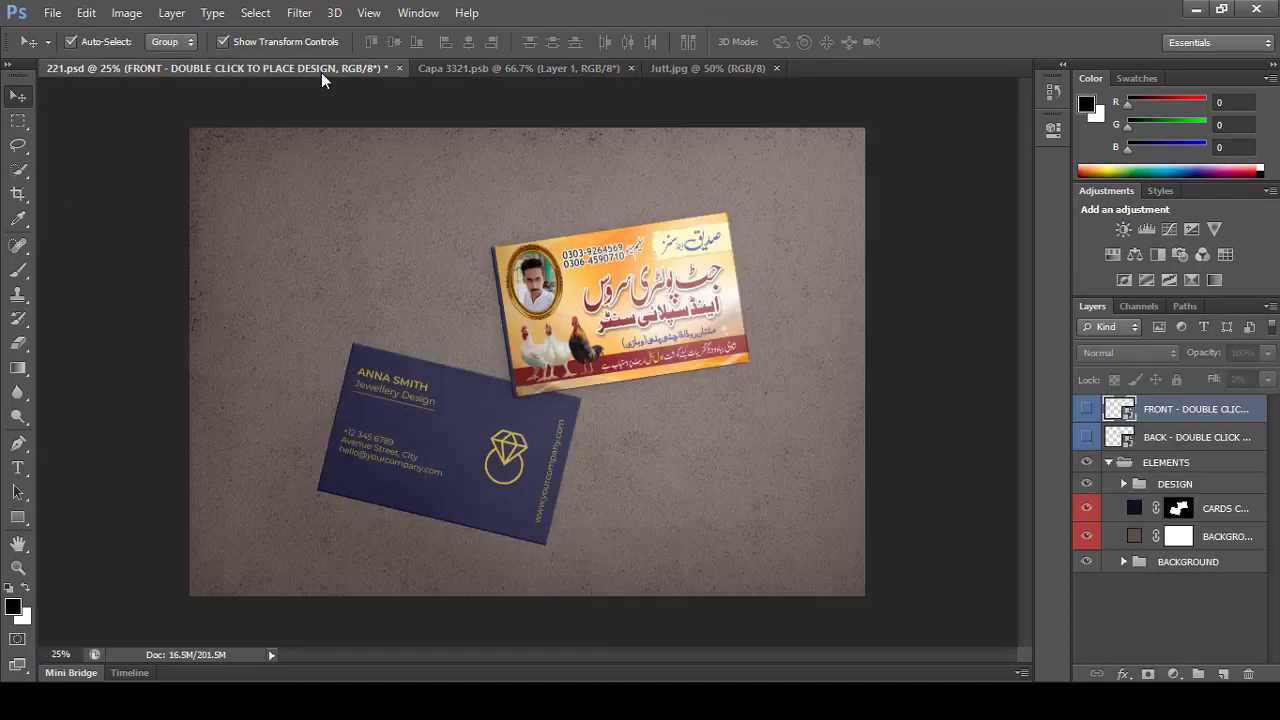
# Open the BACK smart object design and hide all its jewellery text and graphics layers
pyautogui.doubleClick(1130, 443)
pyautogui.click(640, 292)
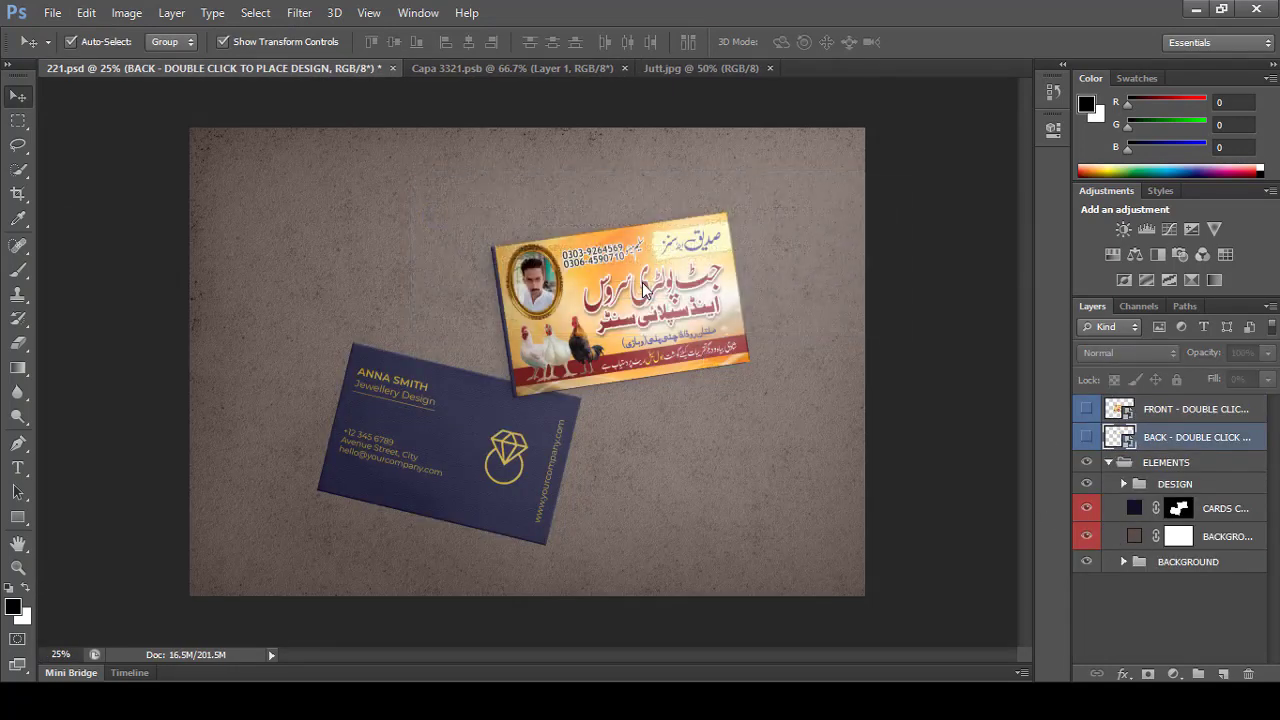
pyautogui.click(638, 306)
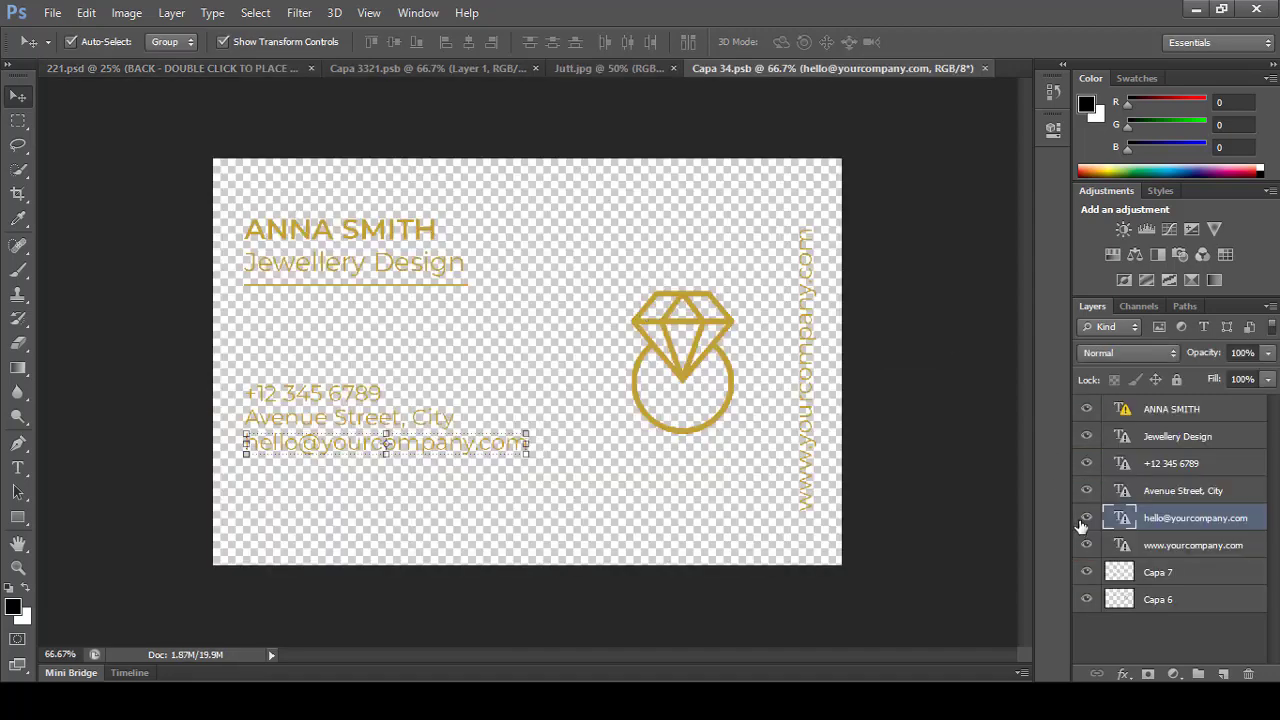
pyautogui.moveTo(1086, 518); pyautogui.dragTo(1086, 409)
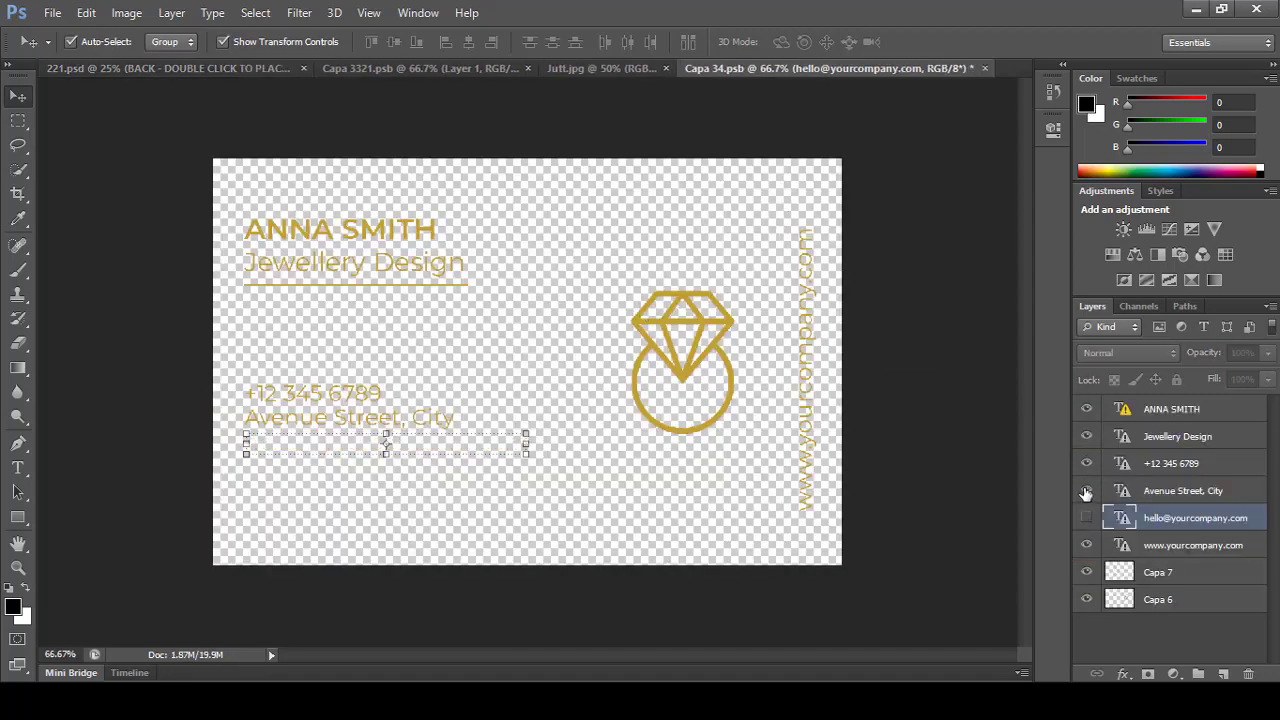
pyautogui.moveTo(1086, 587); pyautogui.dragTo(1092, 618)
pyautogui.click(1086, 599)
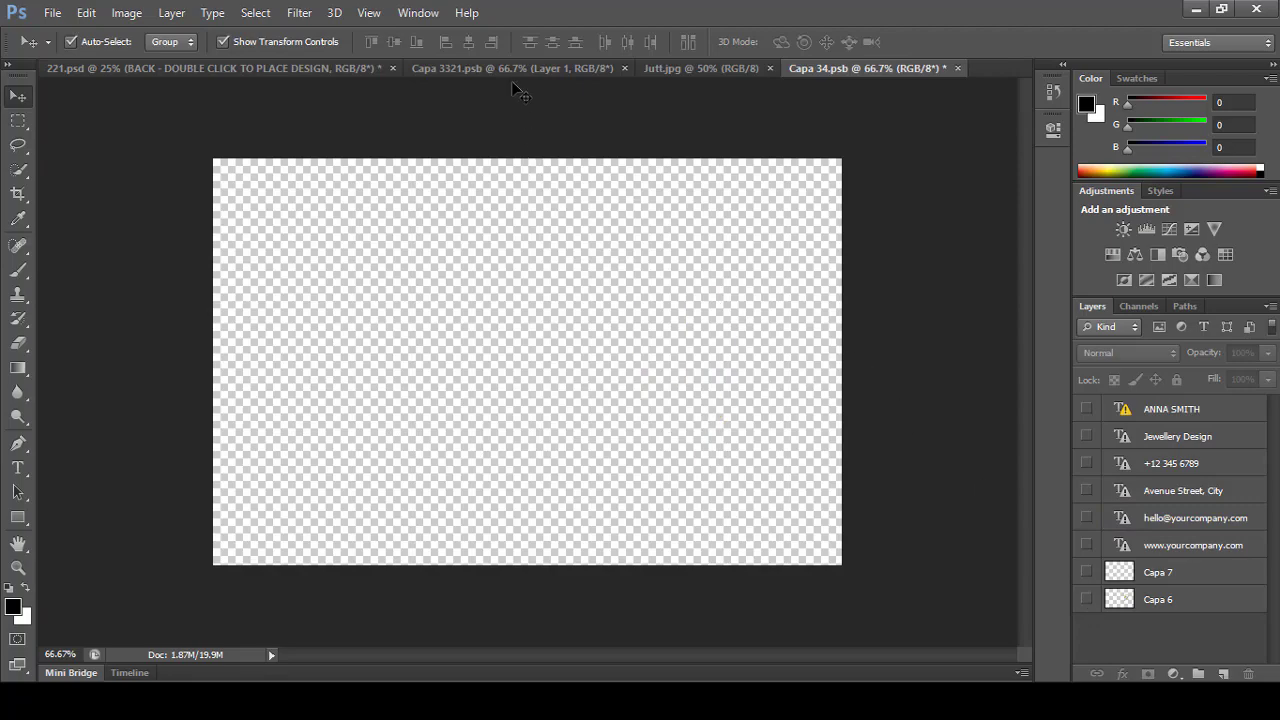
# Copy the banner's Layer 1 from Capa 3321 into the back design and save it
pyautogui.click(510, 68)
pyautogui.moveTo(610, 277)
pyautogui.mouseDown()
pyautogui.moveTo(865, 75)
pyautogui.moveTo(815, 78)
pyautogui.moveTo(575, 313)
pyautogui.mouseUp()
pyautogui.click(52, 12)
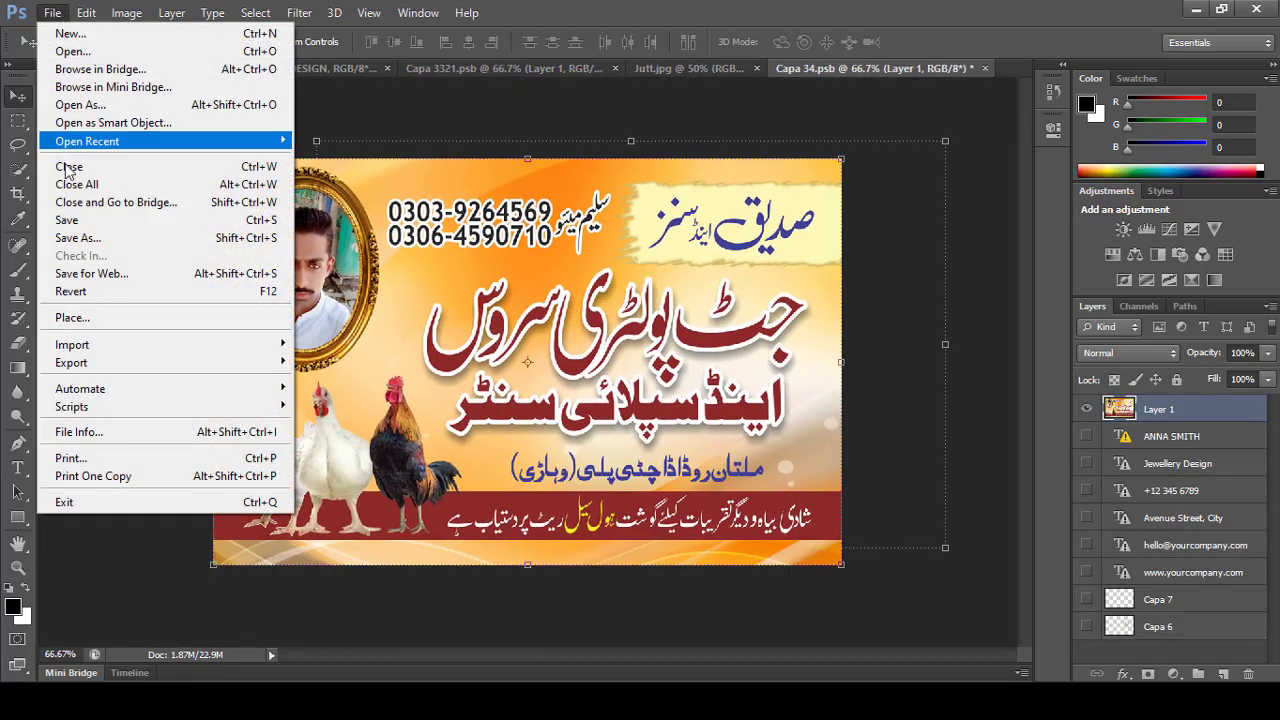
pyautogui.click(88, 218)
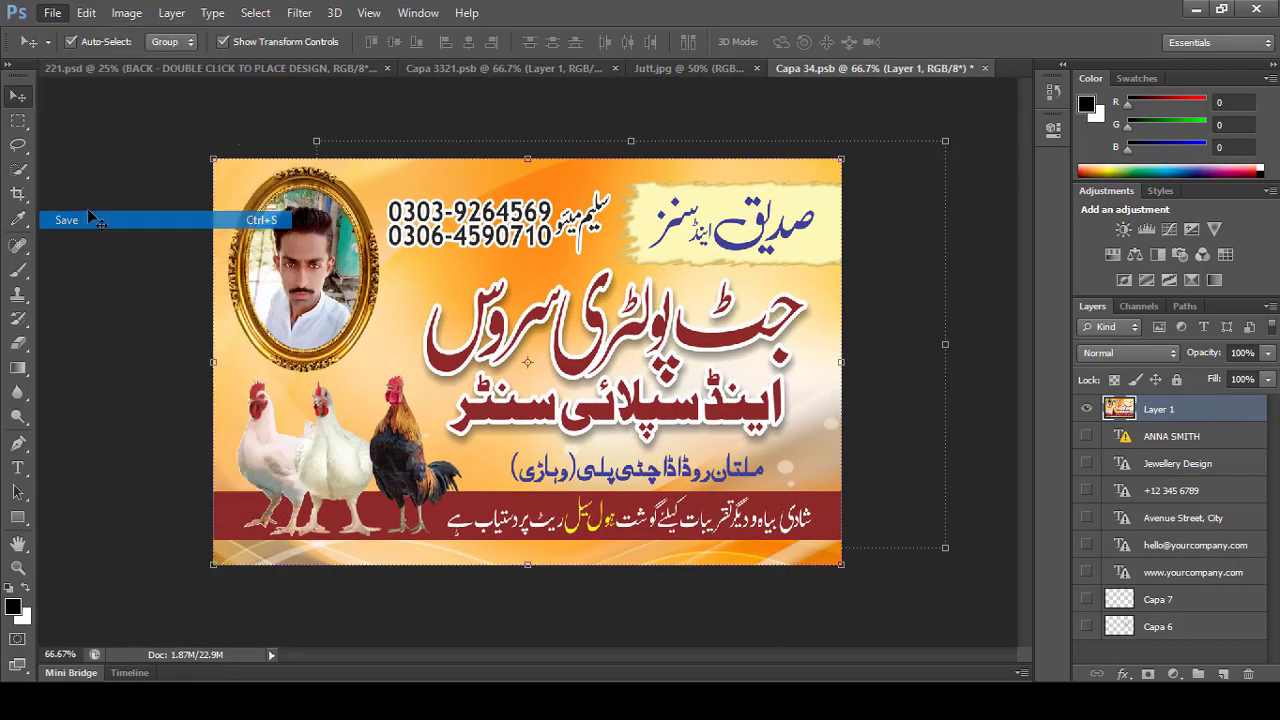
# Close the Capa 34, Jutt.jpg and Capa 3321 documents, leaving only 221.psd
pyautogui.click(985, 68)
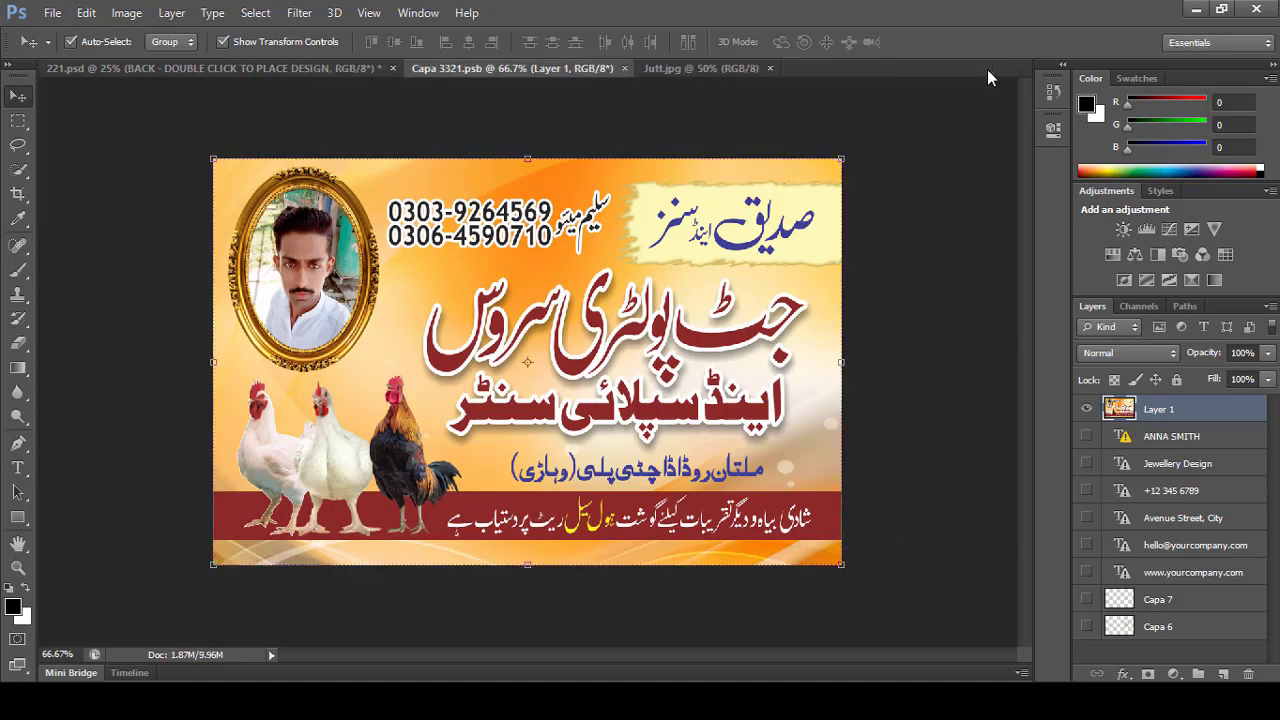
pyautogui.click(660, 71)
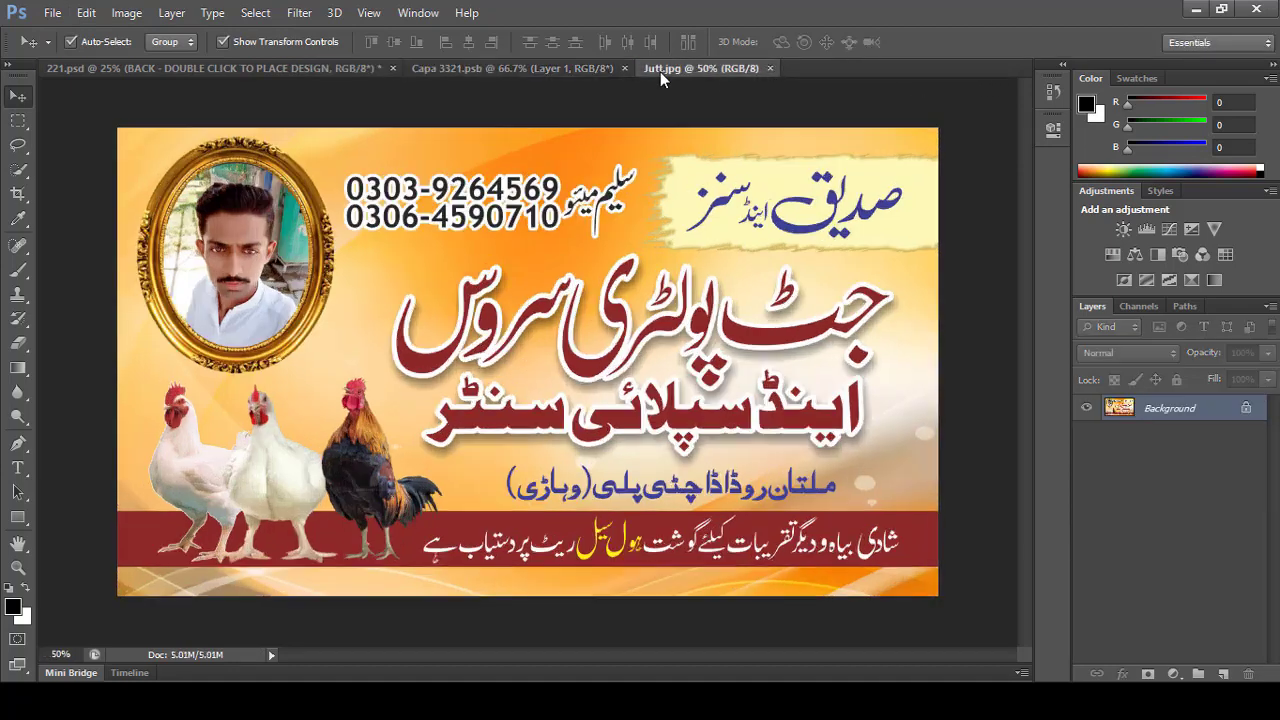
pyautogui.click(770, 68)
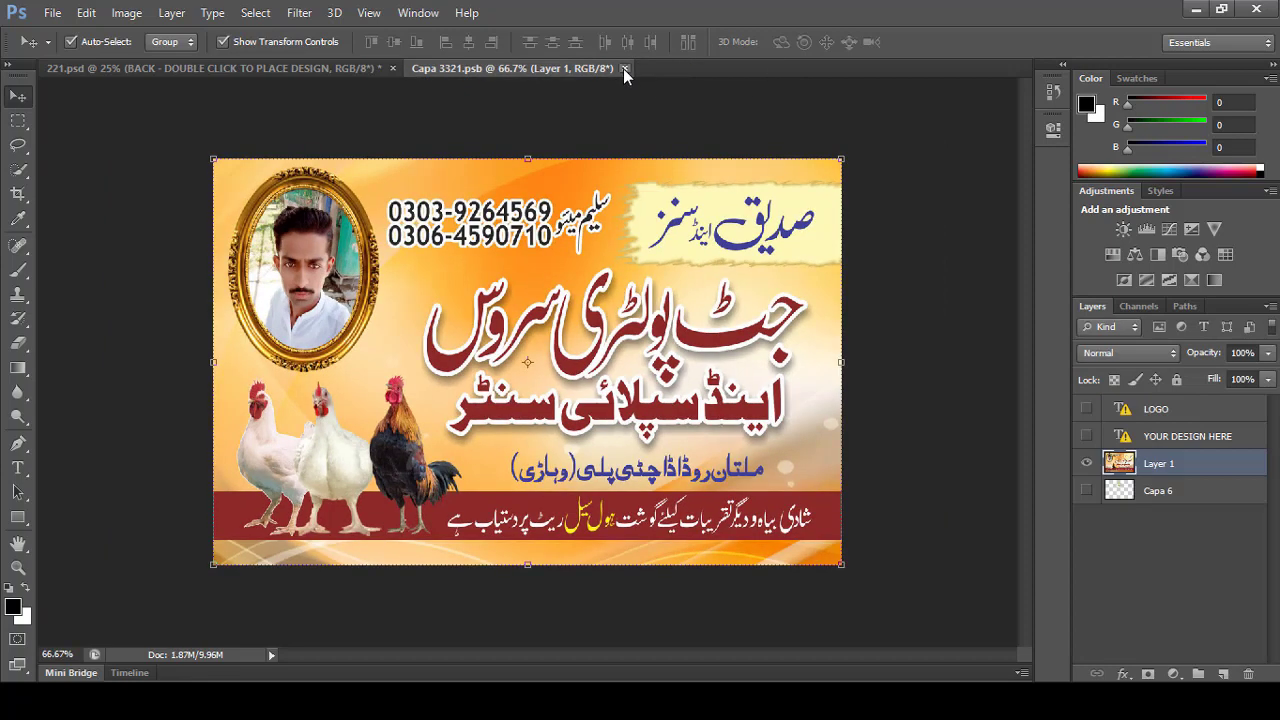
pyautogui.click(624, 68)
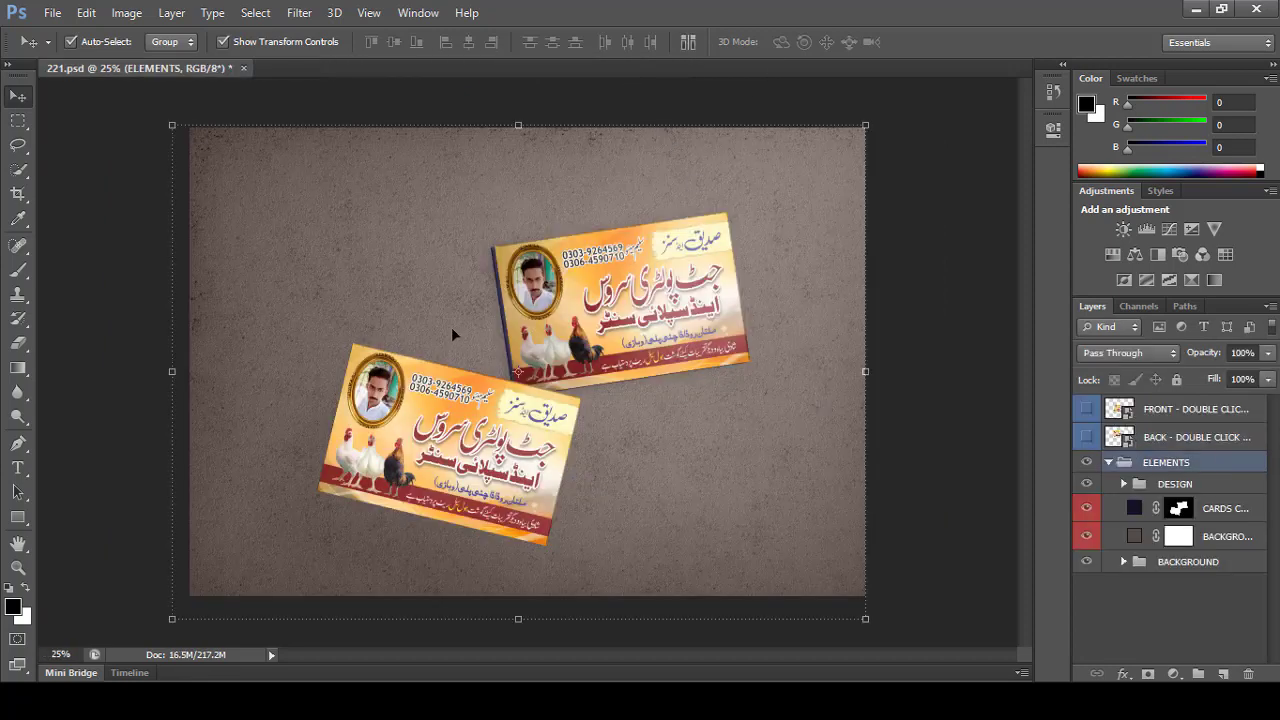
# Zoom in and out to inspect the banner's Urdu text on the front card
pyautogui.moveTo(251, 203); pyautogui.dragTo(850, 604)
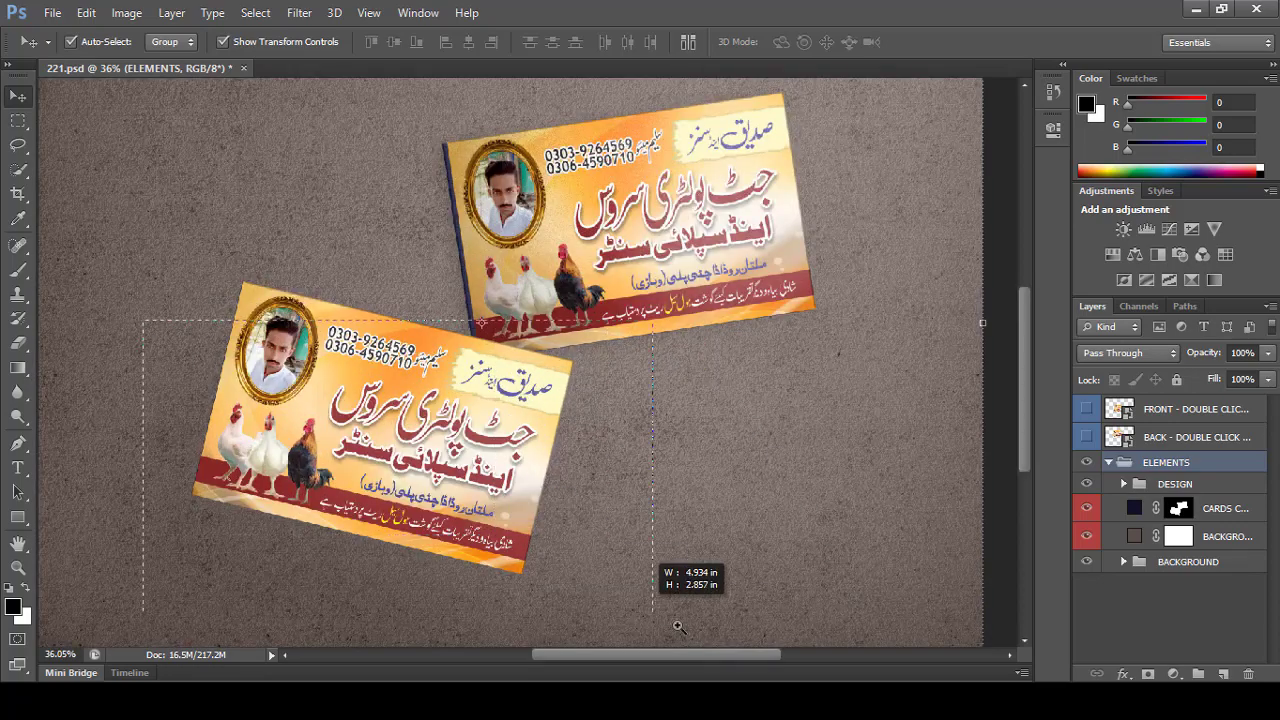
pyautogui.moveTo(200, 362); pyautogui.dragTo(662, 562)
pyautogui.moveTo(500, 250); pyautogui.dragTo(784, 432)
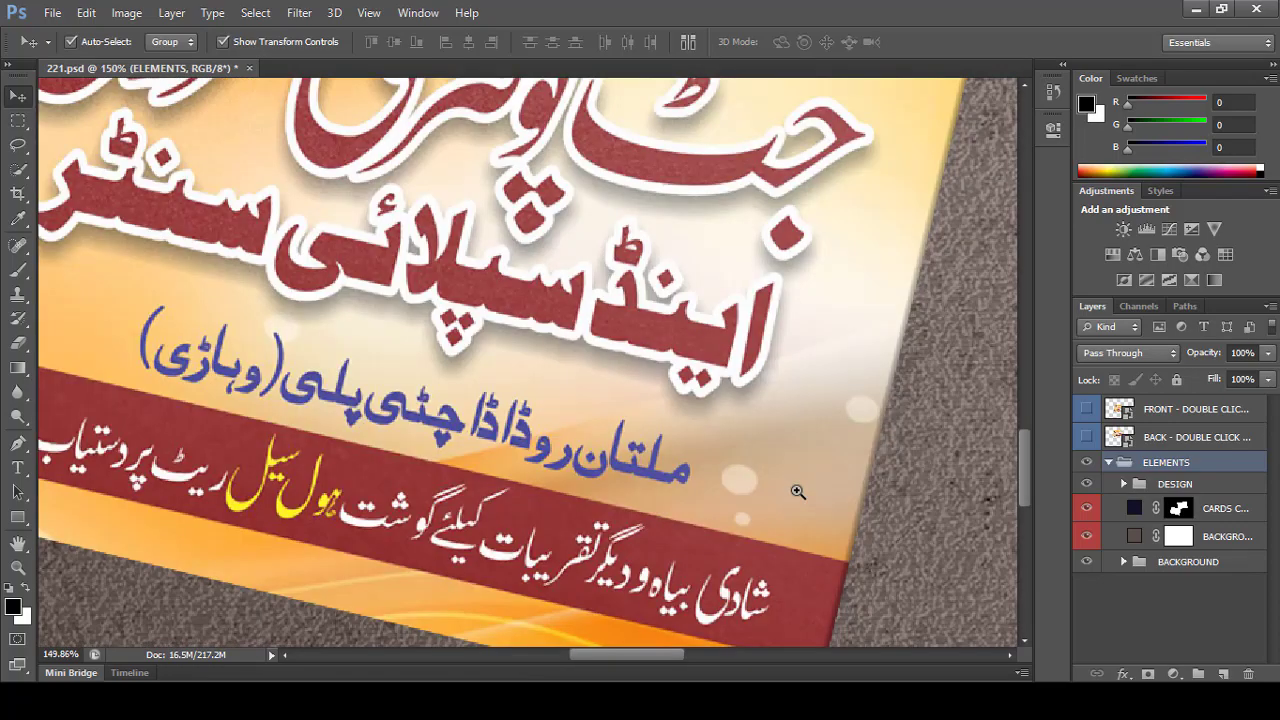
pyautogui.keyDown('alt'); pyautogui.click(797, 491); pyautogui.keyUp('alt')
pyautogui.keyDown('alt'); pyautogui.click(797, 491); pyautogui.keyUp('alt')
pyautogui.keyDown('alt'); pyautogui.click(797, 491); pyautogui.keyUp('alt')
pyautogui.keyDown('alt'); pyautogui.click(797, 491); pyautogui.keyUp('alt')
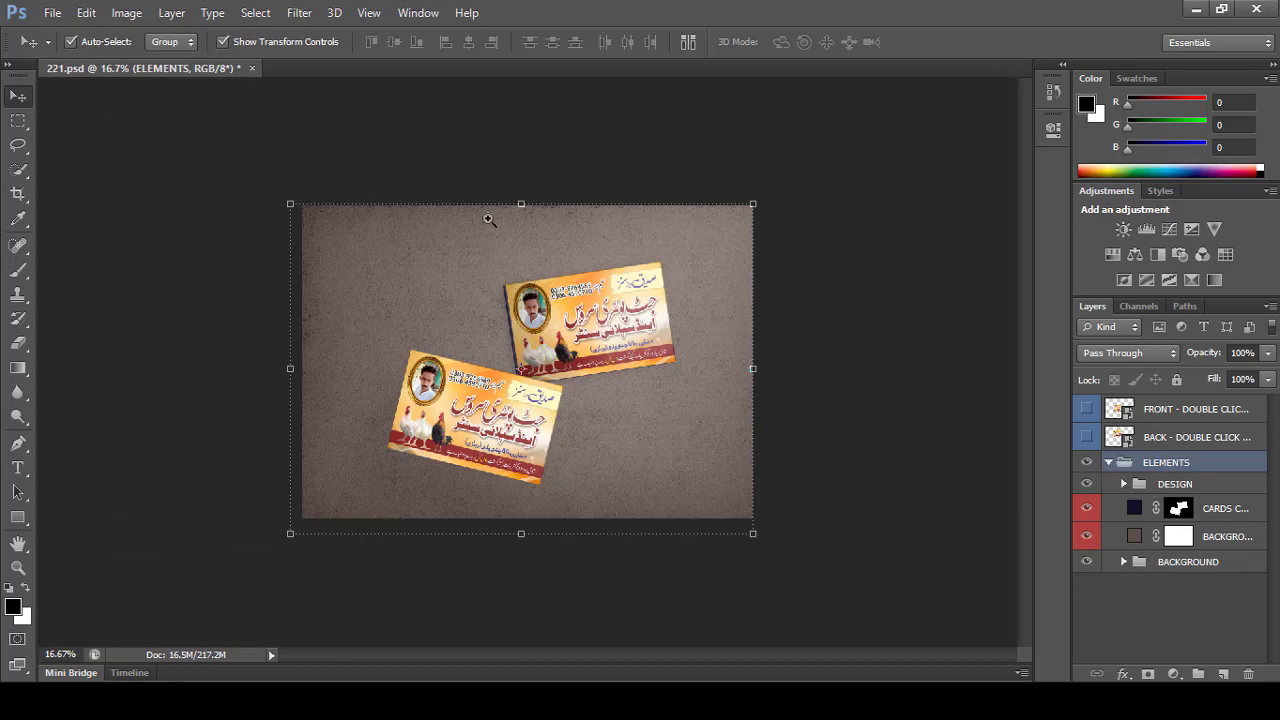
pyautogui.moveTo(489, 219)
pyautogui.mouseDown()
pyautogui.moveTo(700, 390)
pyautogui.moveTo(745, 492)
pyautogui.mouseUp()
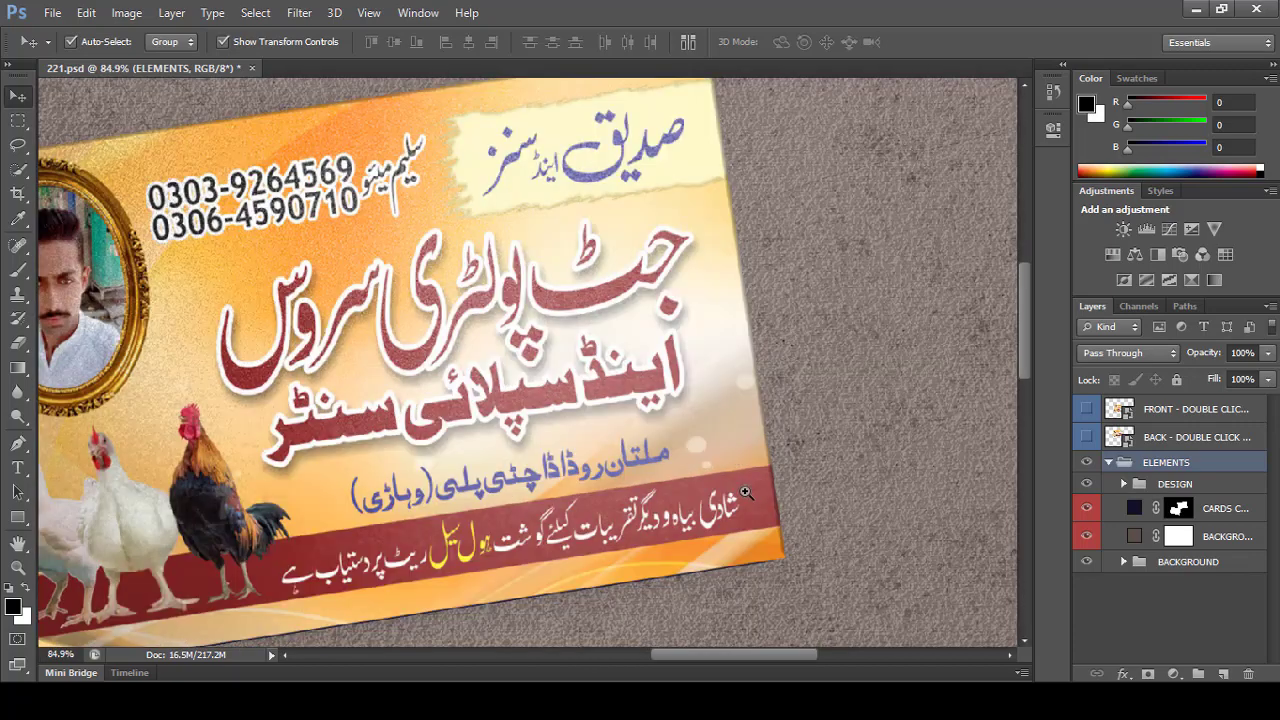
pyautogui.keyDown('alt'); pyautogui.click(764, 462); pyautogui.keyUp('alt')
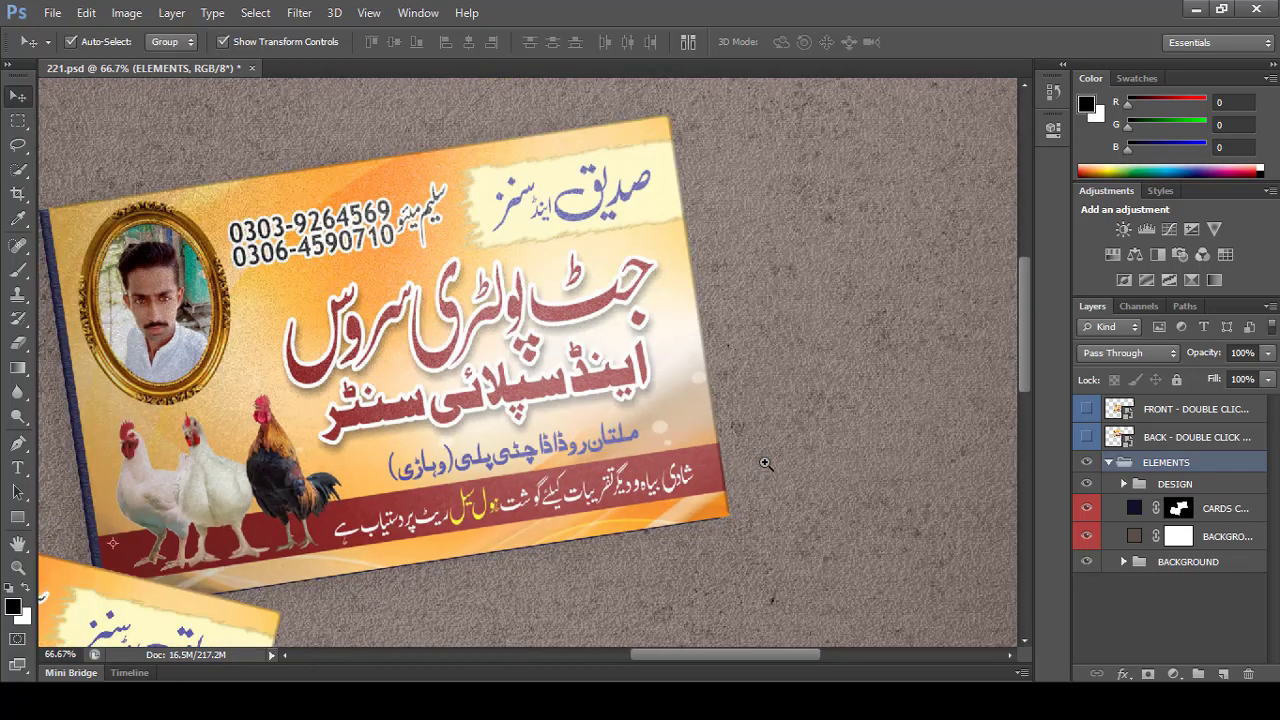
# Toggle the DESIGN group off and back on, then zoom out to the whole mockup
pyautogui.click(1087, 462)
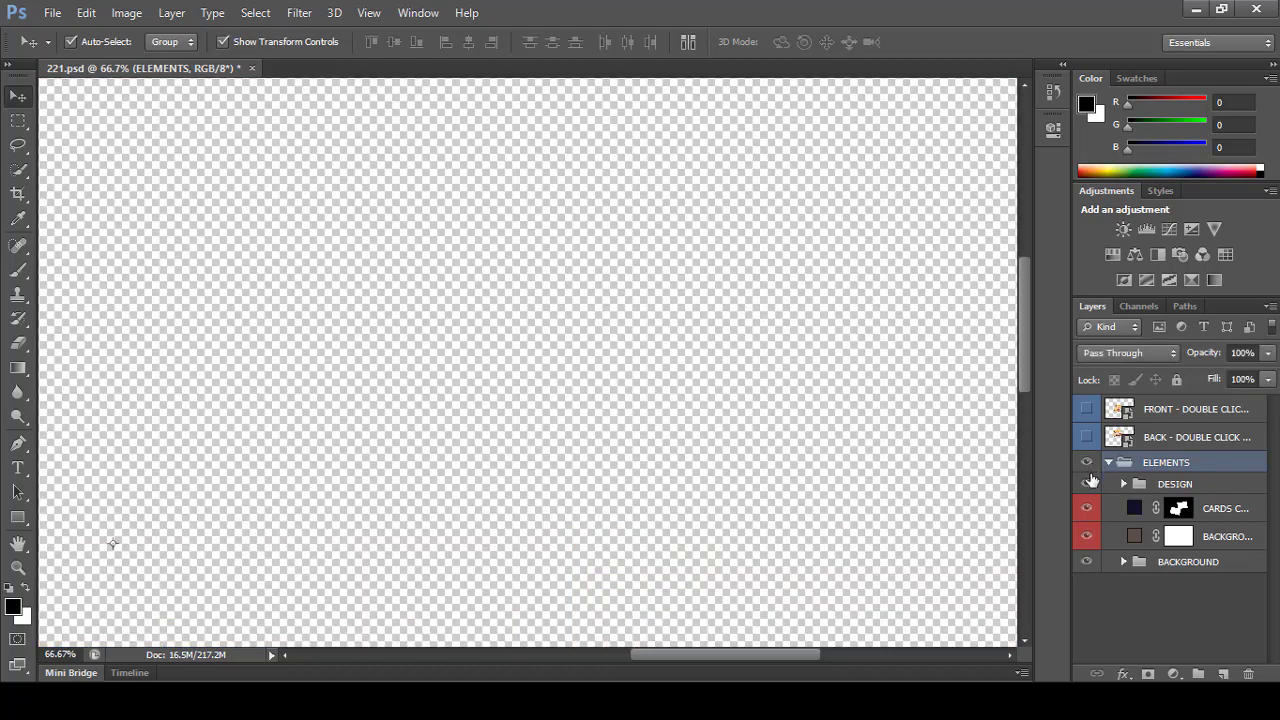
pyautogui.click(1087, 484)
pyautogui.click(1088, 484)
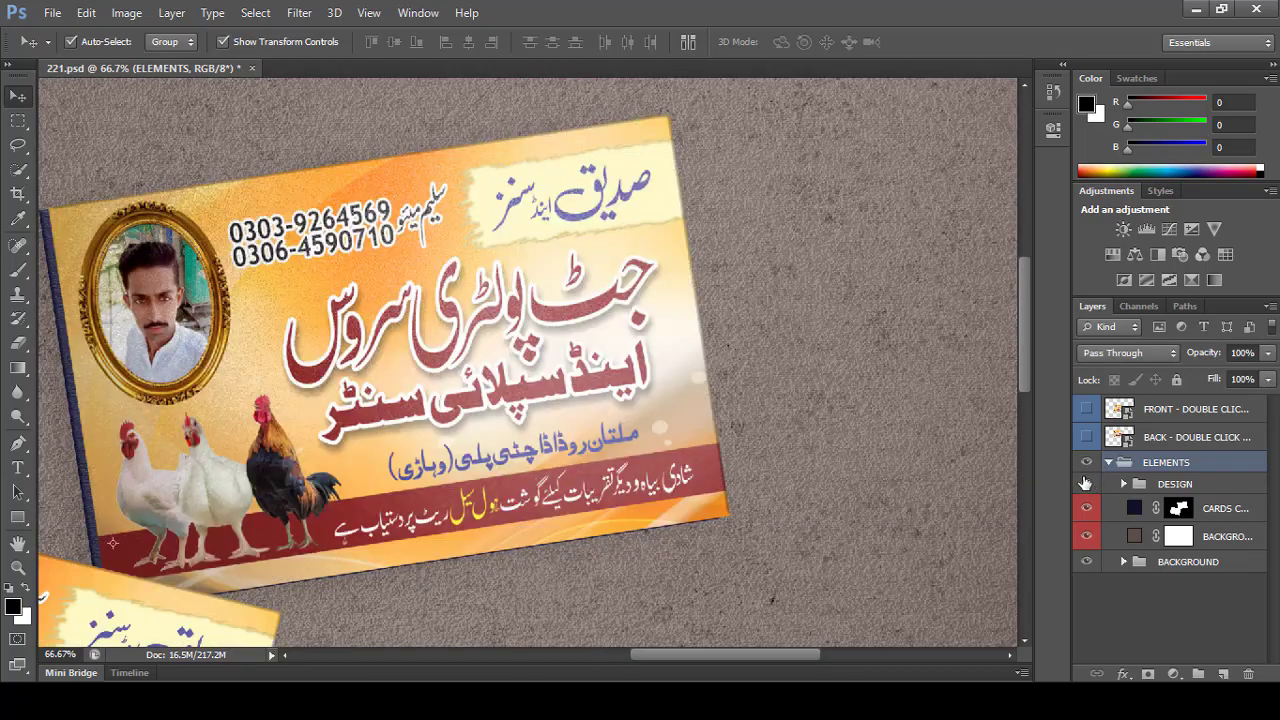
pyautogui.hotkey('ctrl', '-')
pyautogui.hotkey('ctrl', '-')
pyautogui.hotkey('ctrl', '-')
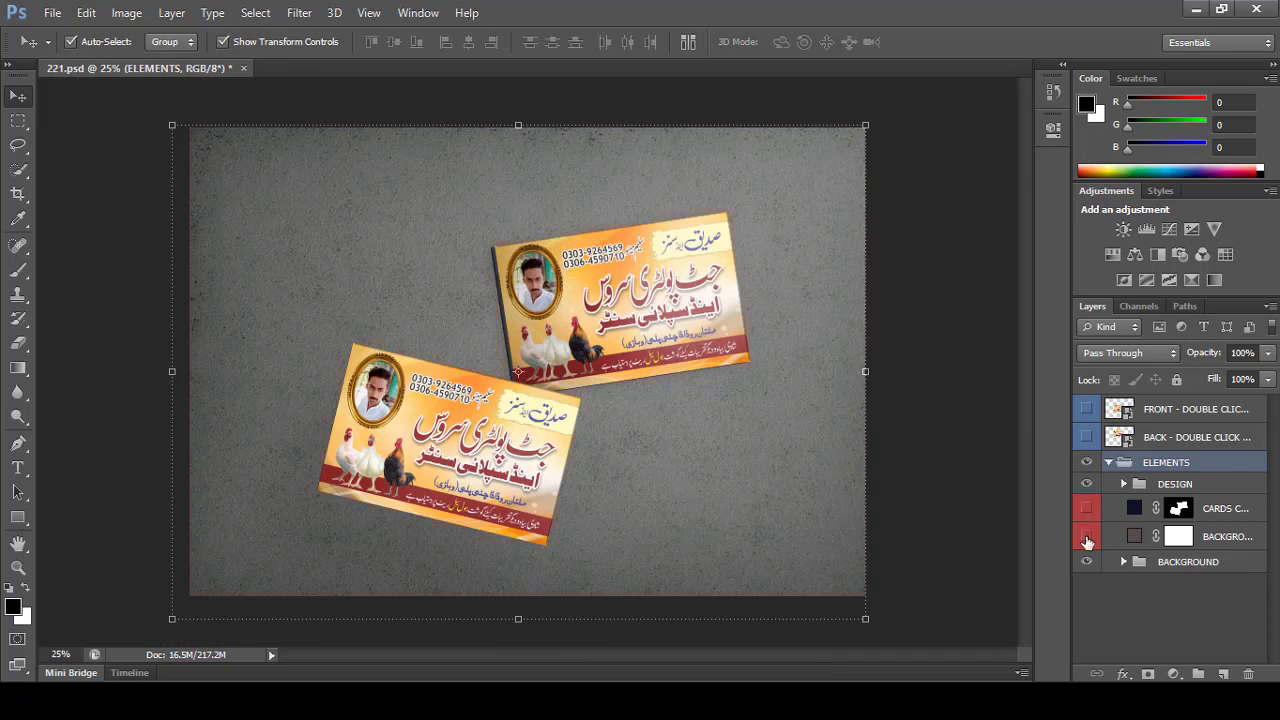
# Open the BACKGROUND COLOR fill's Color Picker and try brown and purple shades
pyautogui.doubleClick(1136, 537)
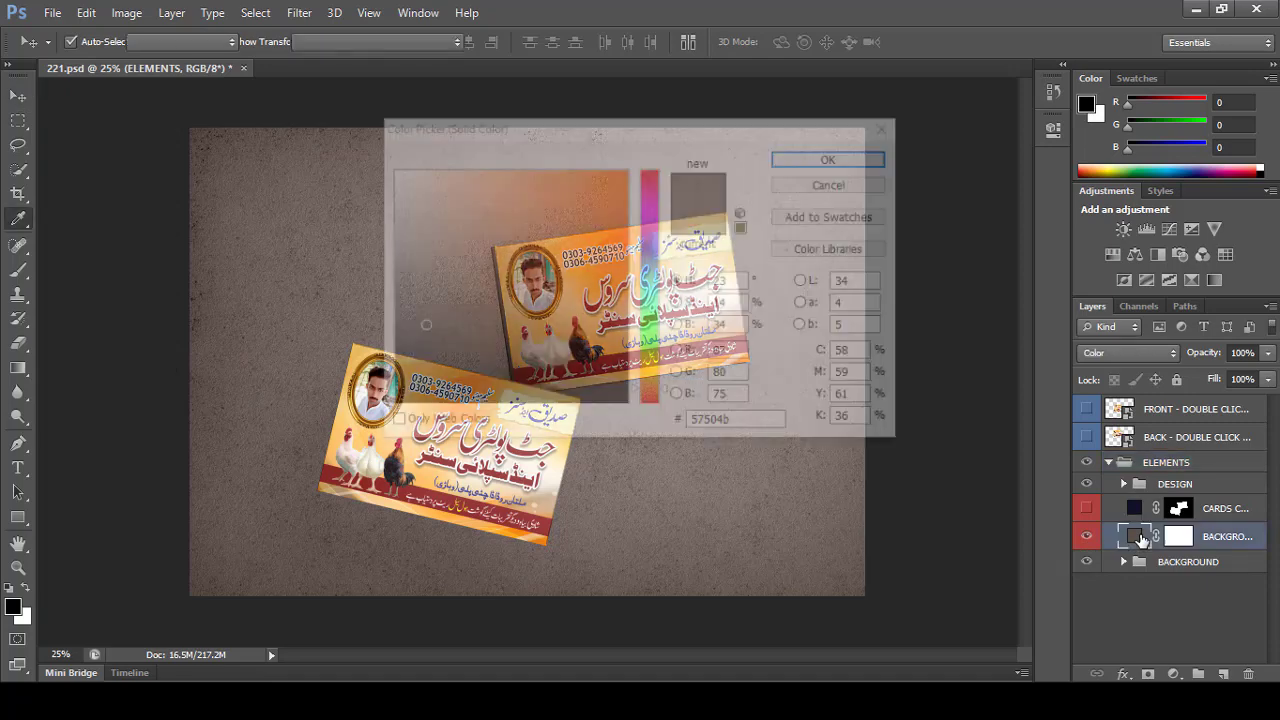
pyautogui.moveTo(588, 133); pyautogui.dragTo(934, 124)
pyautogui.click(962, 280)
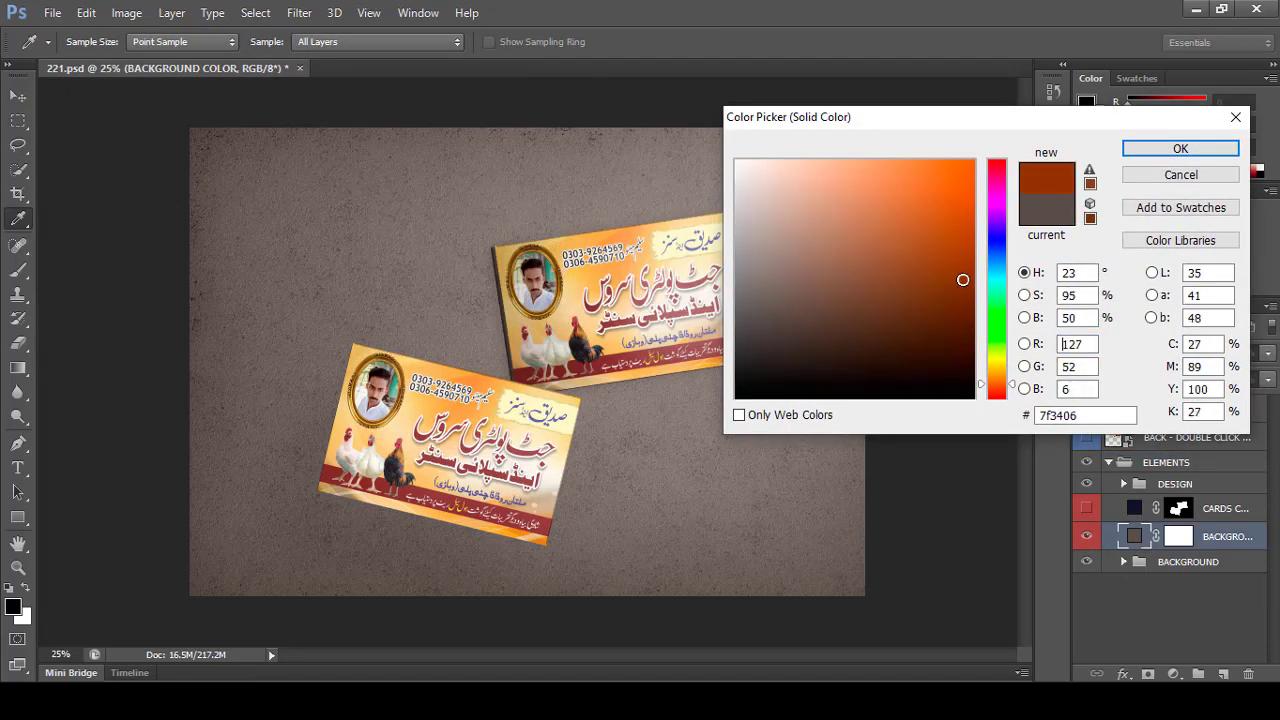
pyautogui.moveTo(963, 304); pyautogui.dragTo(890, 250)
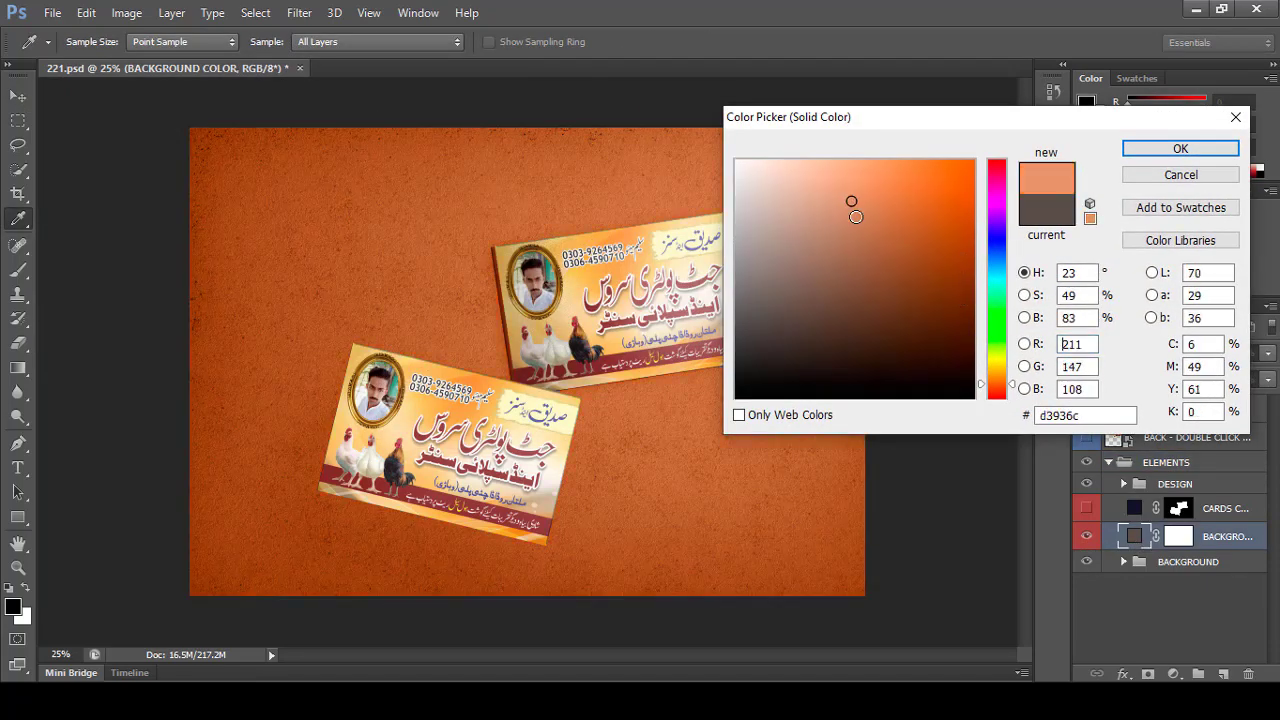
pyautogui.click(937, 316)
pyautogui.click(997, 218)
pyautogui.click(943, 180)
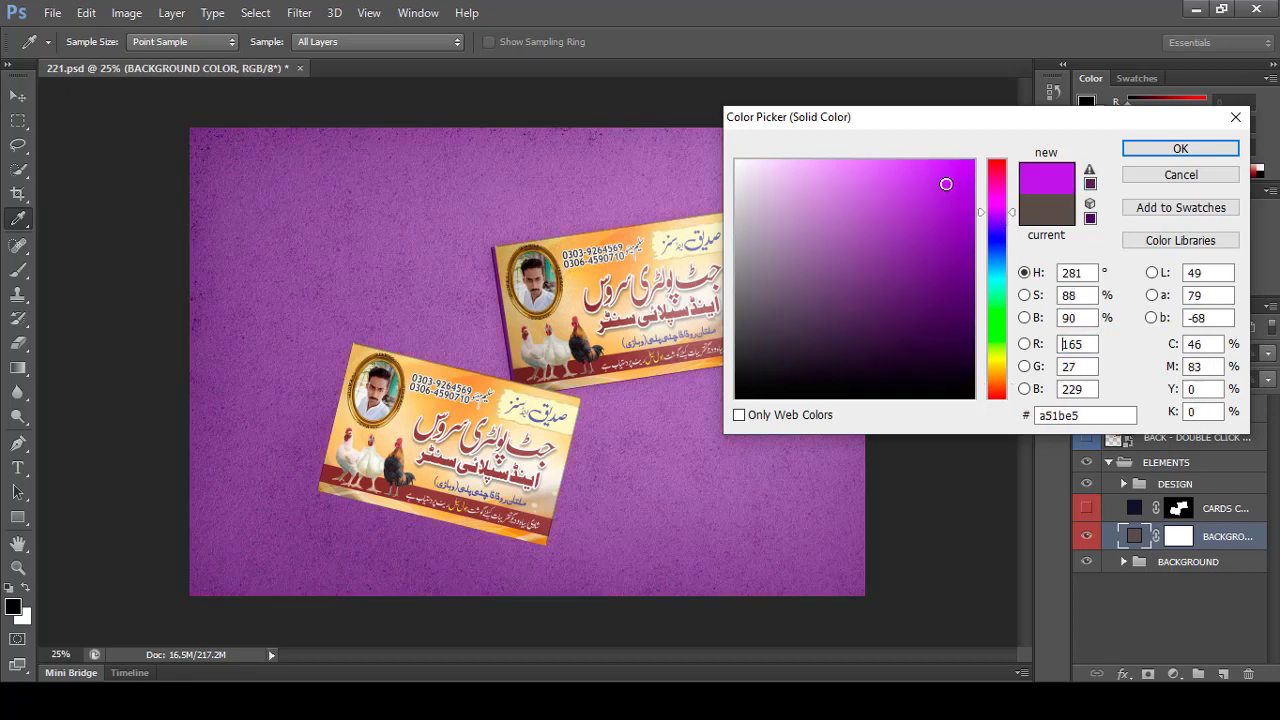
pyautogui.click(947, 263)
# Settle on the light tan colour ffd99c for the background and confirm
pyautogui.click(1008, 367)
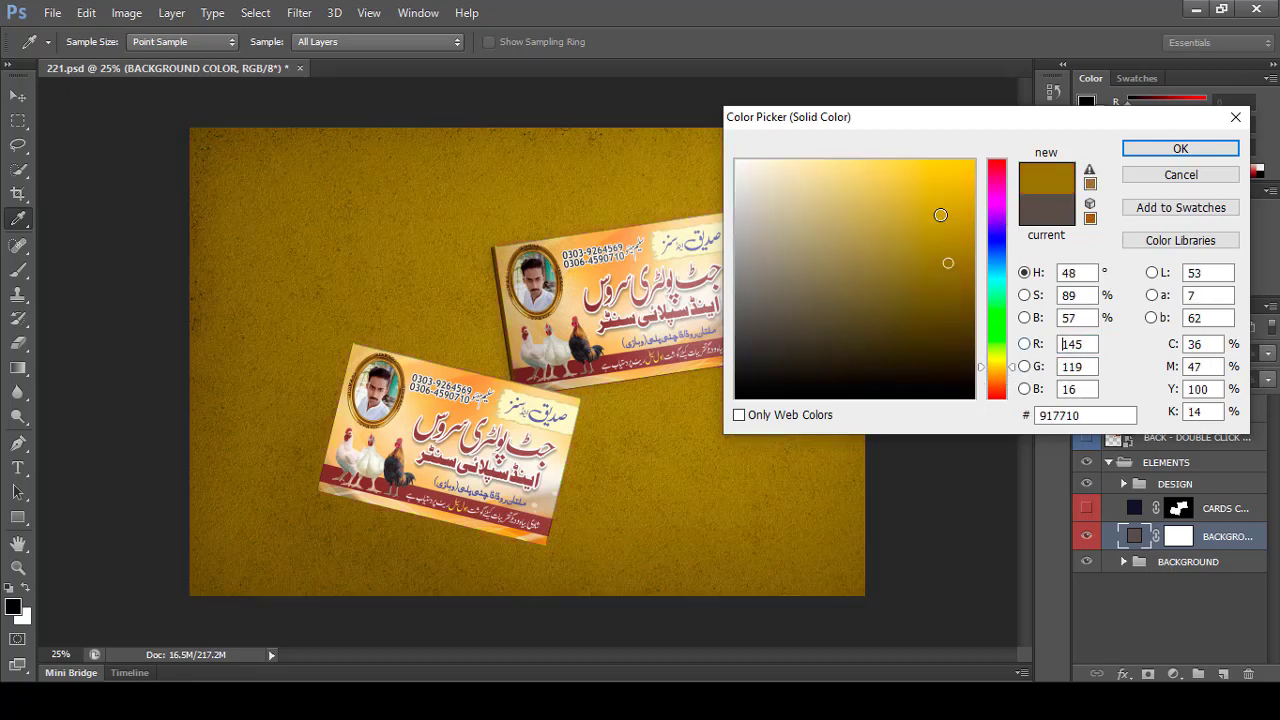
pyautogui.moveTo(966, 209); pyautogui.dragTo(943, 168)
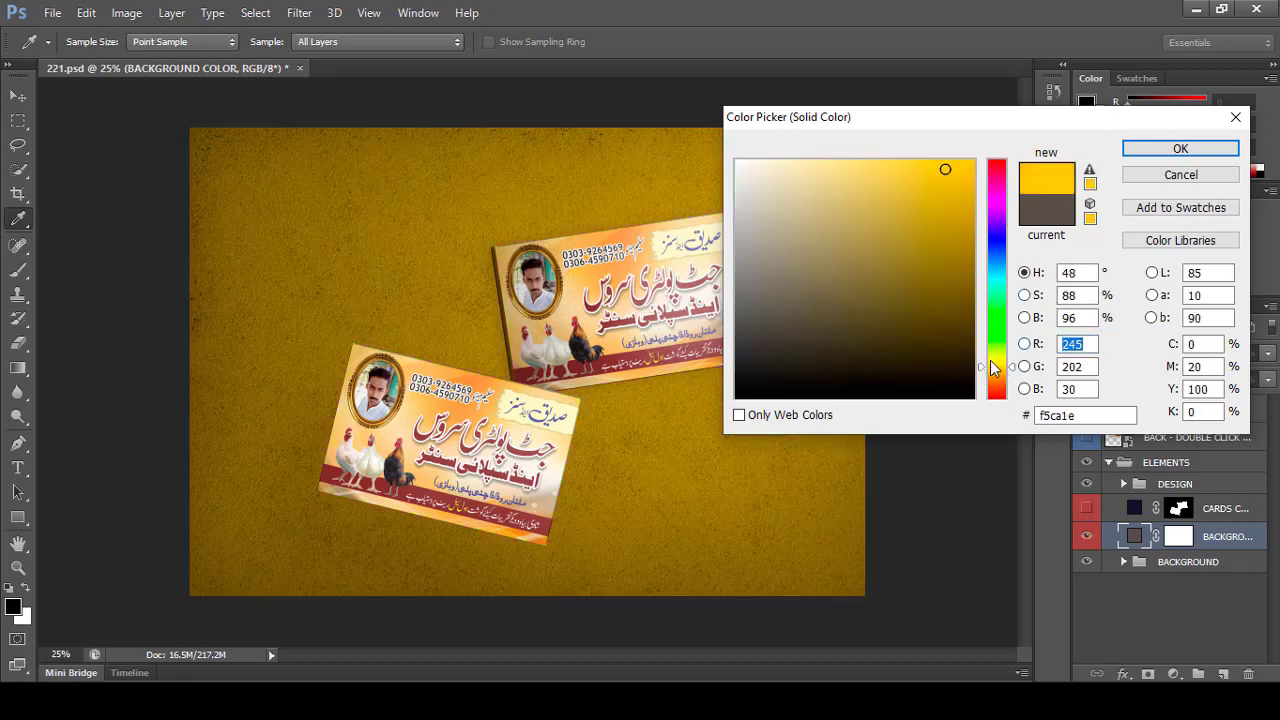
pyautogui.click(997, 356)
pyautogui.click(884, 164)
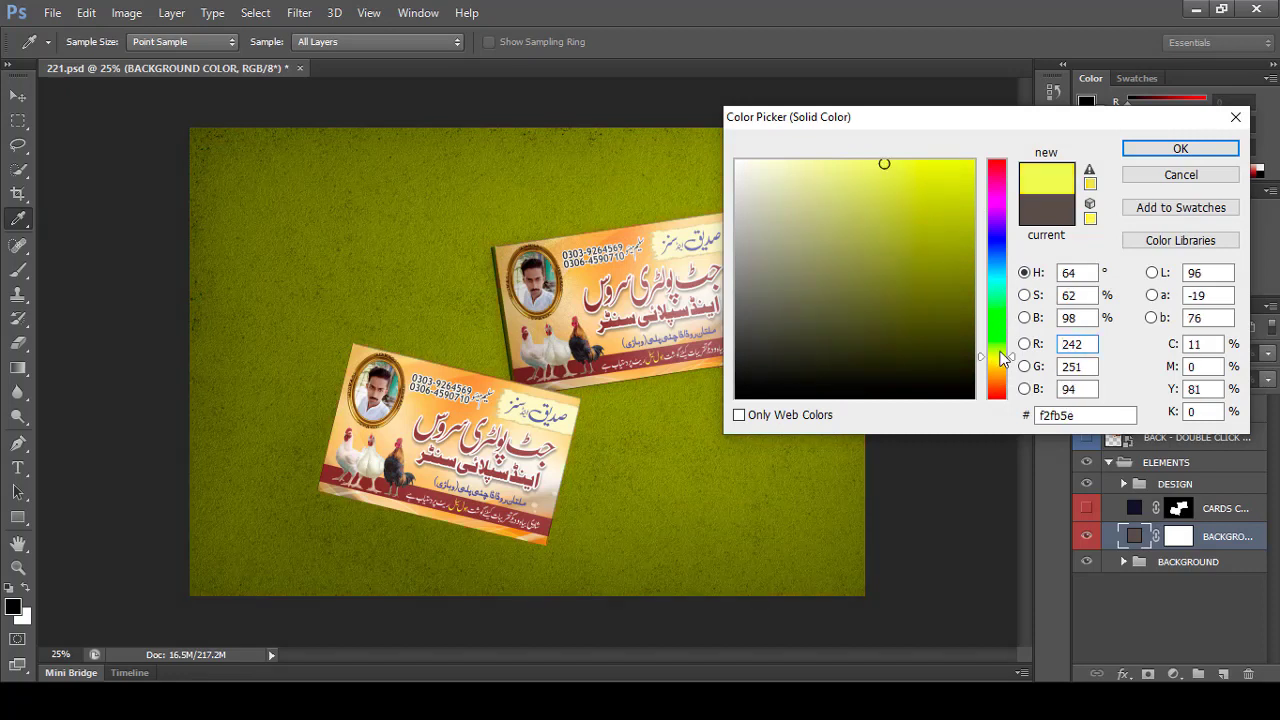
pyautogui.press('Up')
pyautogui.press('Up')
pyautogui.press('Up')
pyautogui.moveTo(986, 370); pyautogui.dragTo(986, 373)
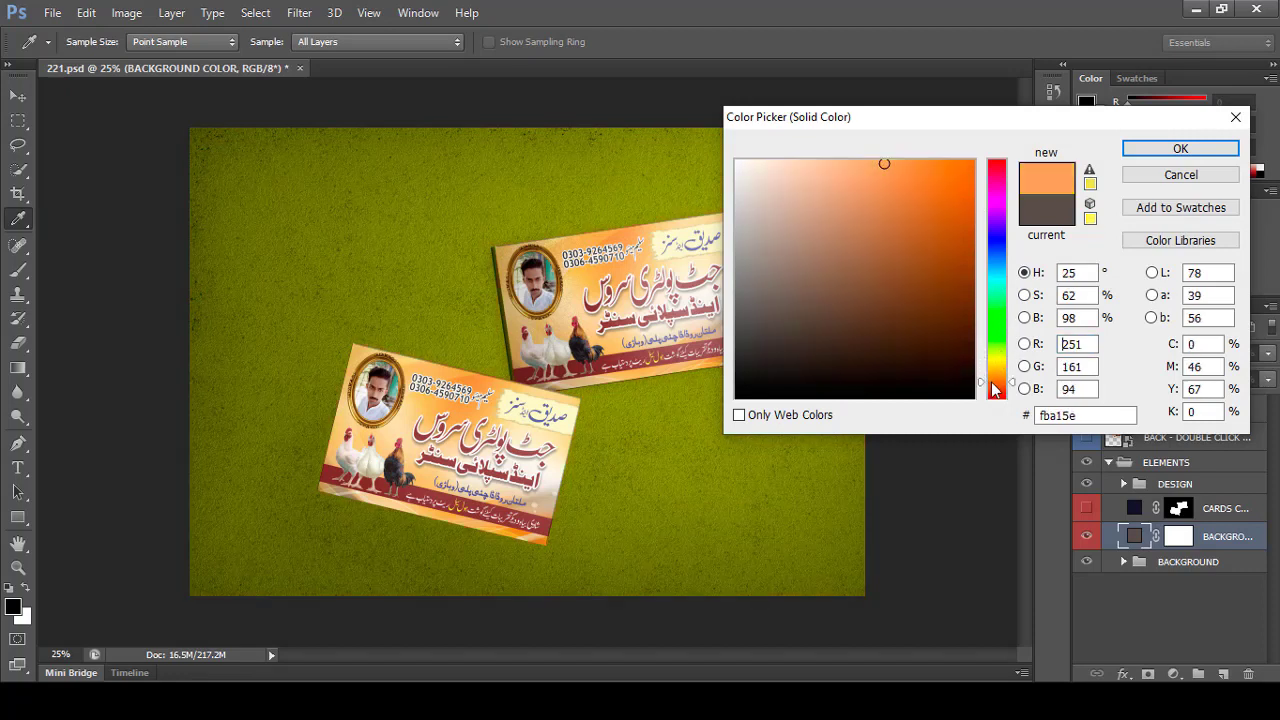
pyautogui.click(860, 178)
pyautogui.moveTo(860, 178); pyautogui.dragTo(828, 159)
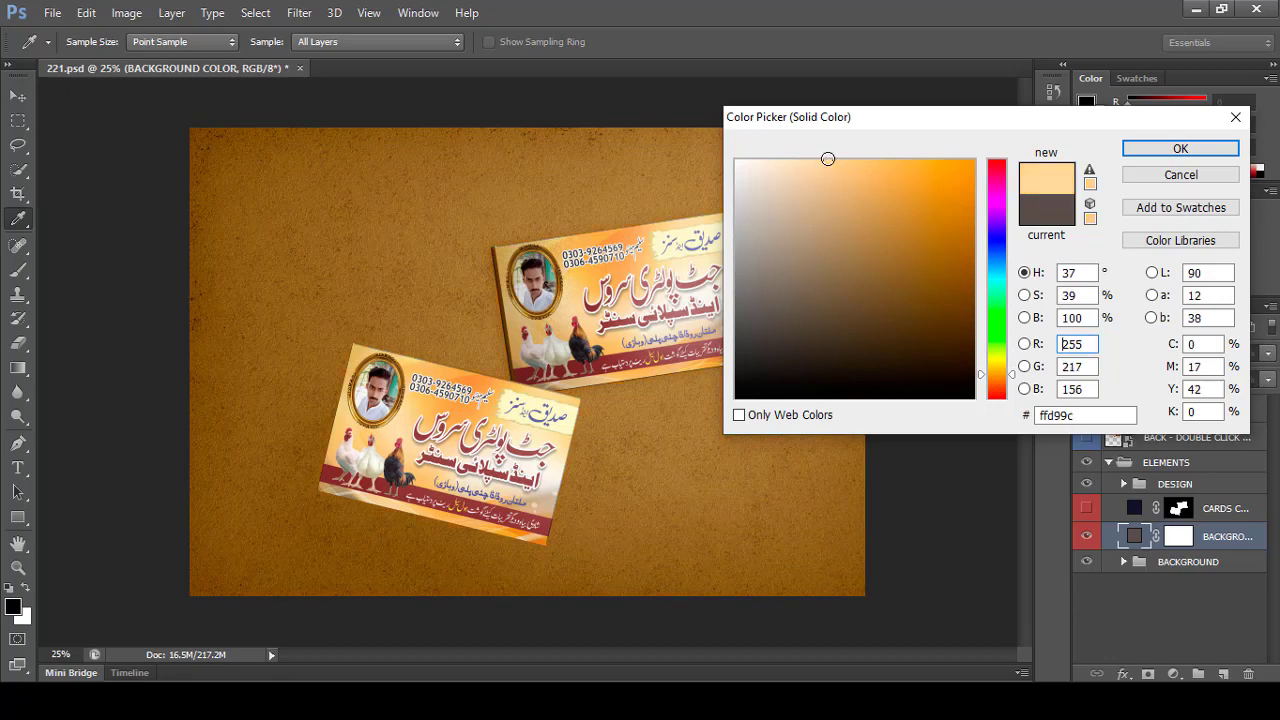
pyautogui.click(1150, 150)
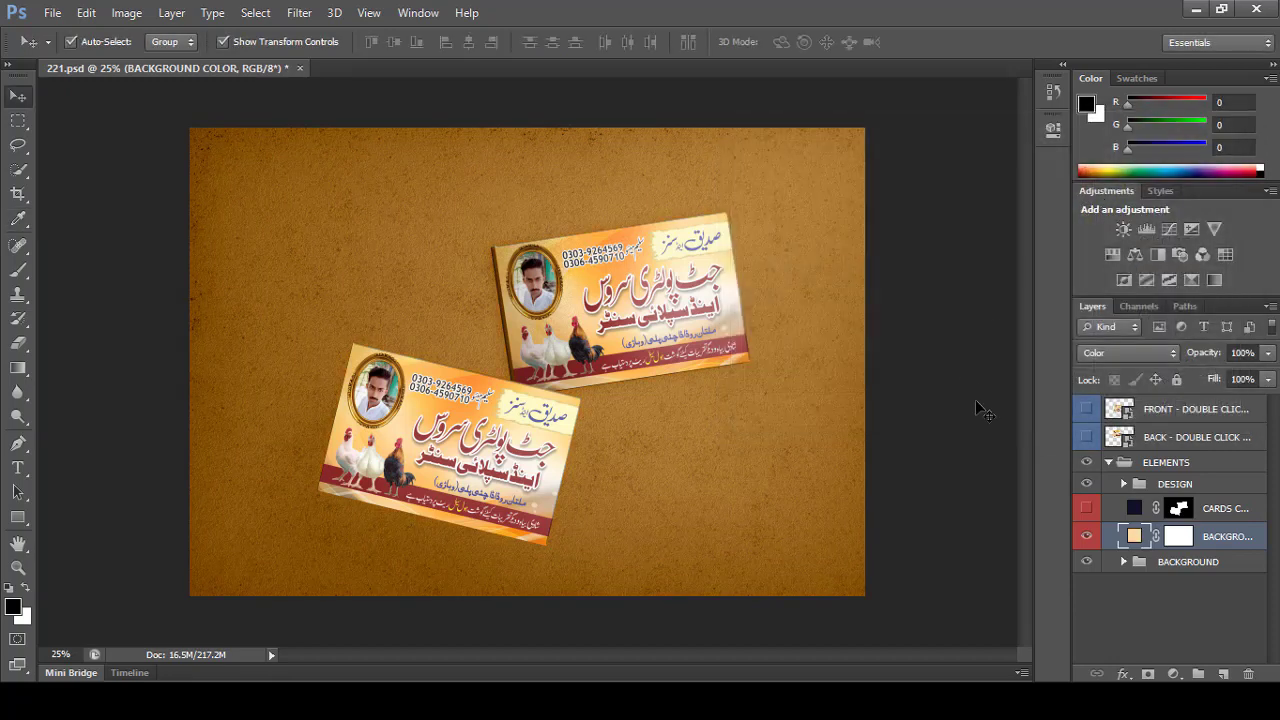
# Save the mockup as 221.jpg on the Desktop at JPEG quality 12
pyautogui.moveTo(320, 200); pyautogui.dragTo(676, 450)
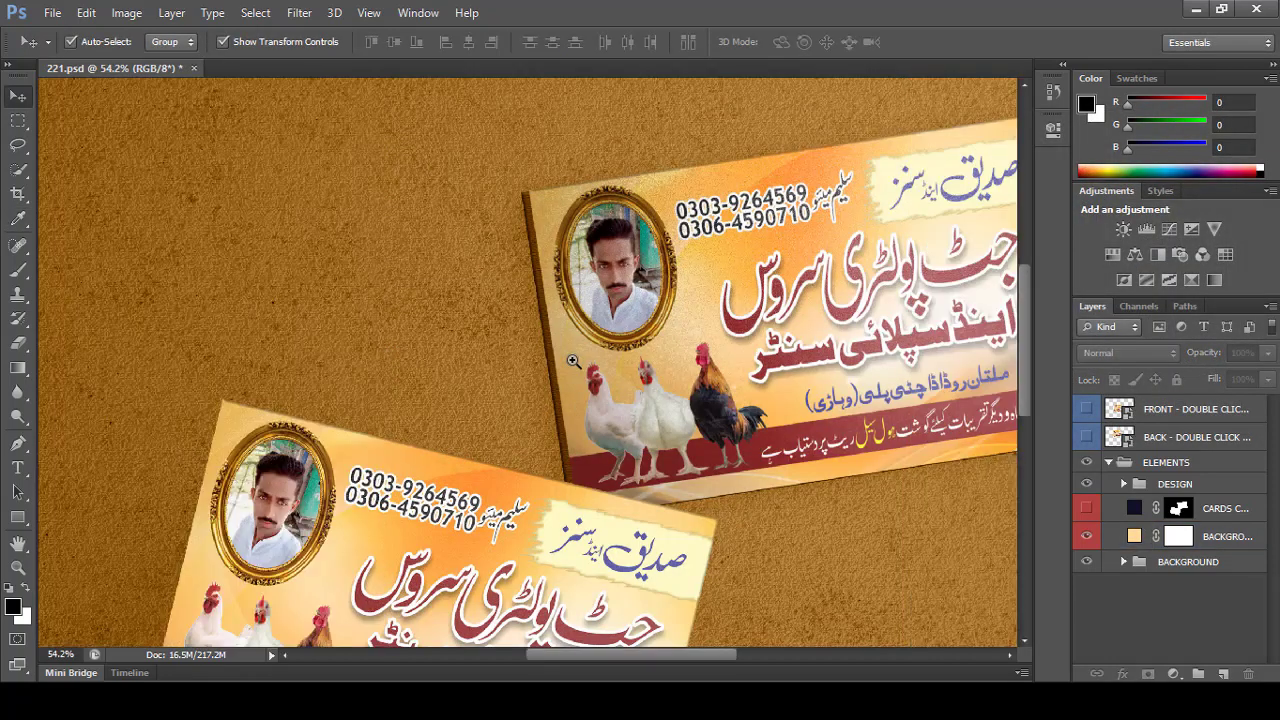
pyautogui.moveTo(492, 418); pyautogui.dragTo(817, 581)
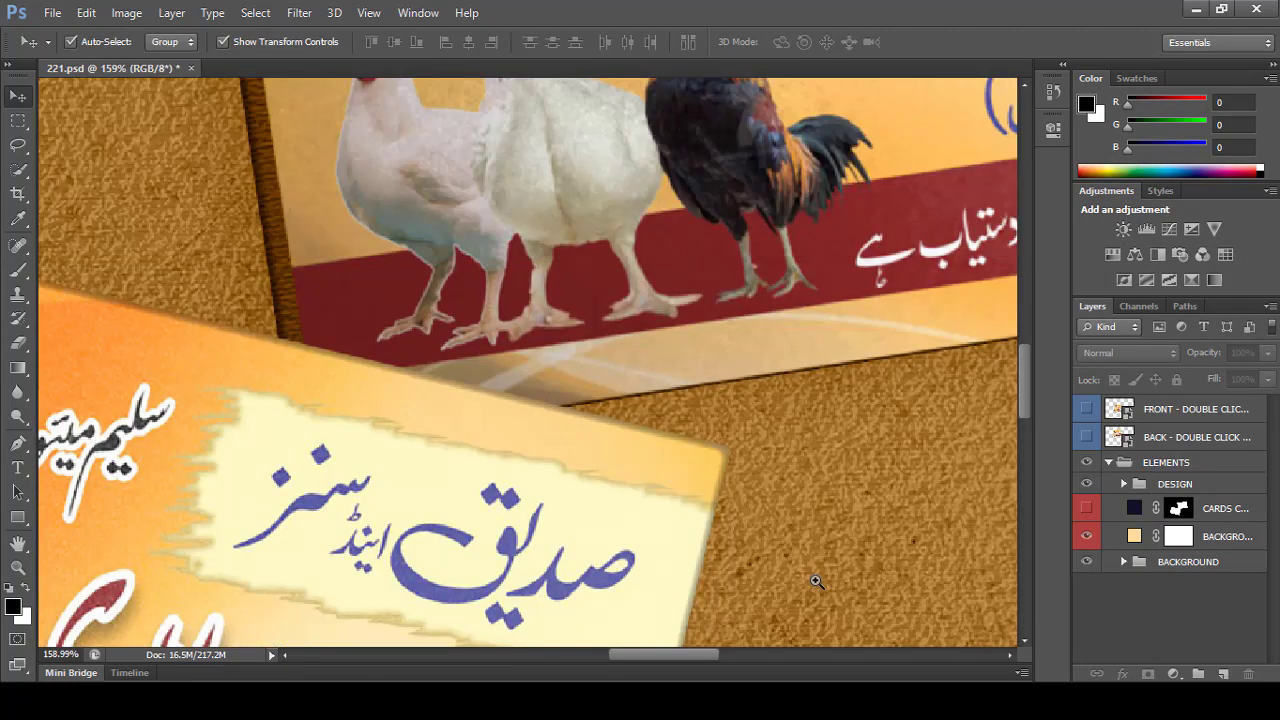
pyautogui.hotkey('ctrl', '-')
pyautogui.hotkey('ctrl', '-')
pyautogui.hotkey('ctrl', '-')
pyautogui.hotkey('ctrl', '-')
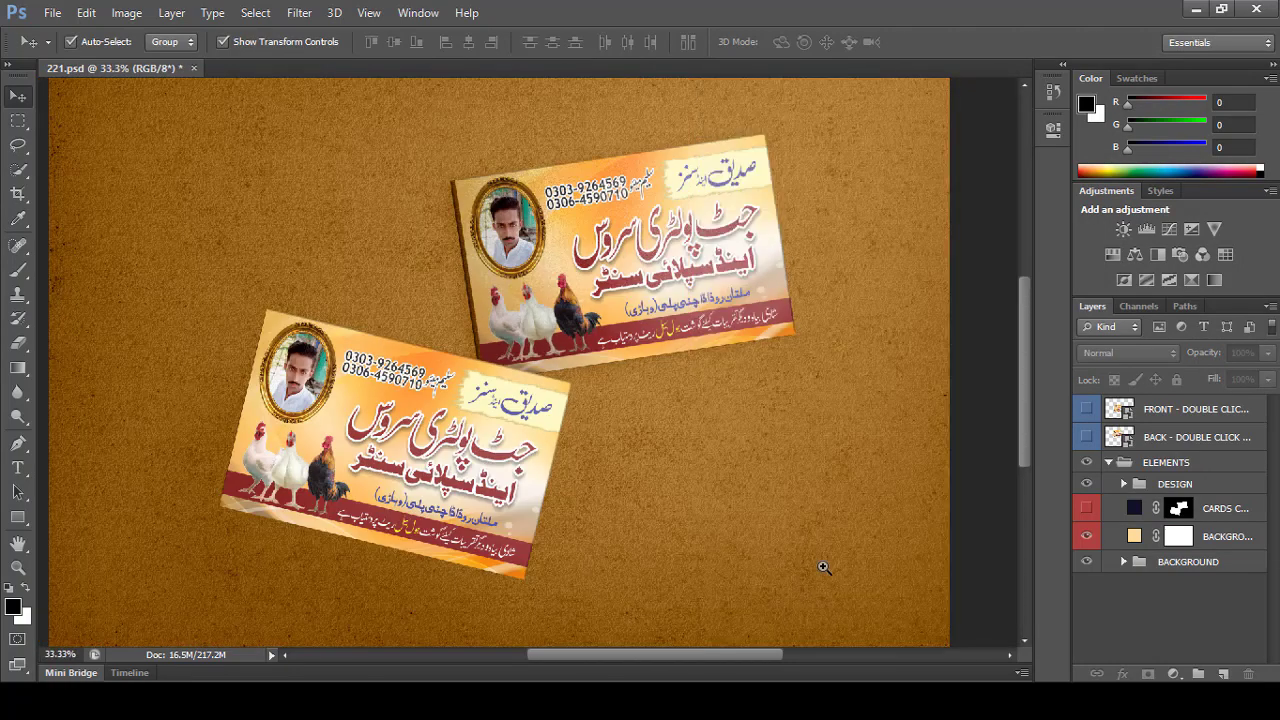
pyautogui.hotkey('shift', 'ctrl', 's')
pyautogui.click(391, 222)
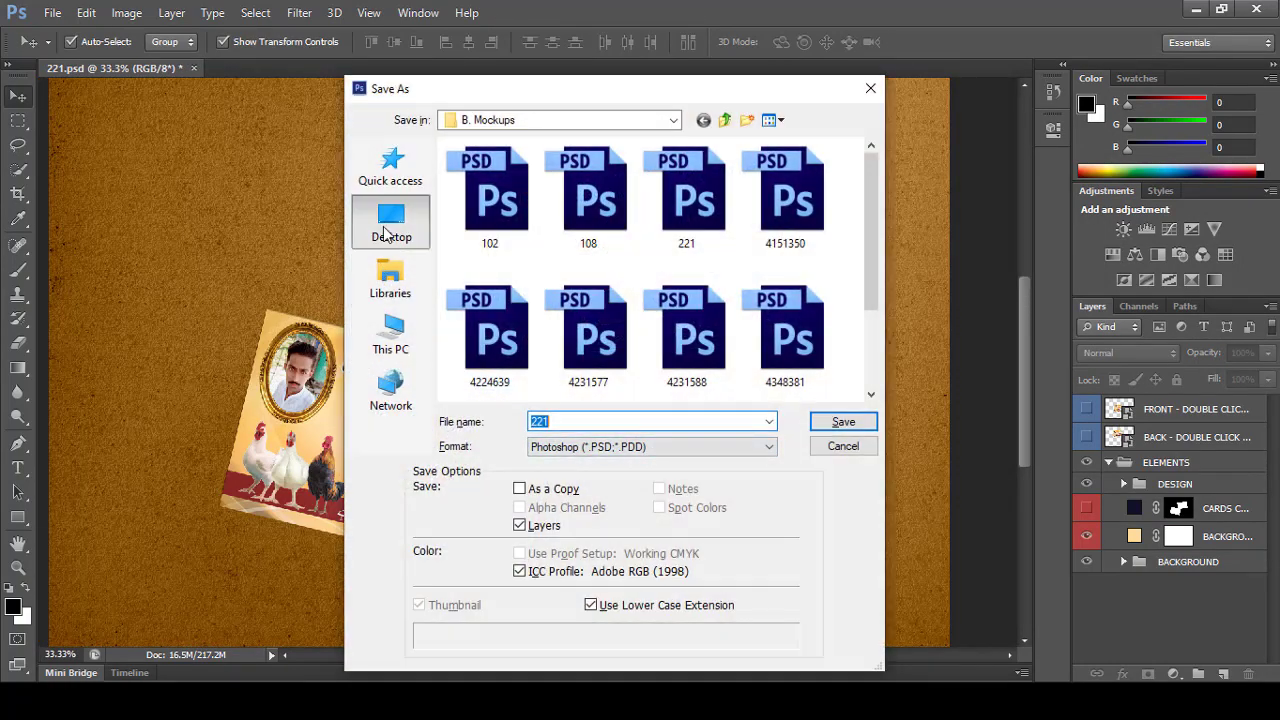
pyautogui.click(570, 450)
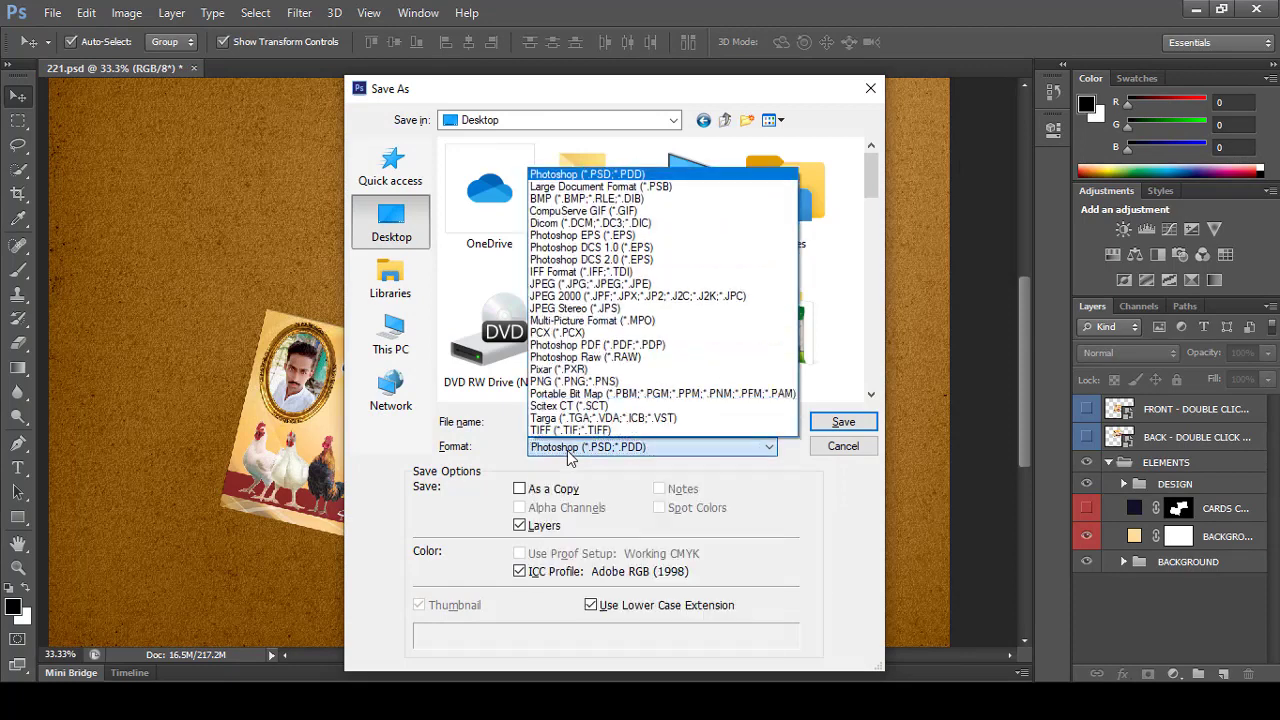
pyautogui.click(566, 284)
pyautogui.click(843, 421)
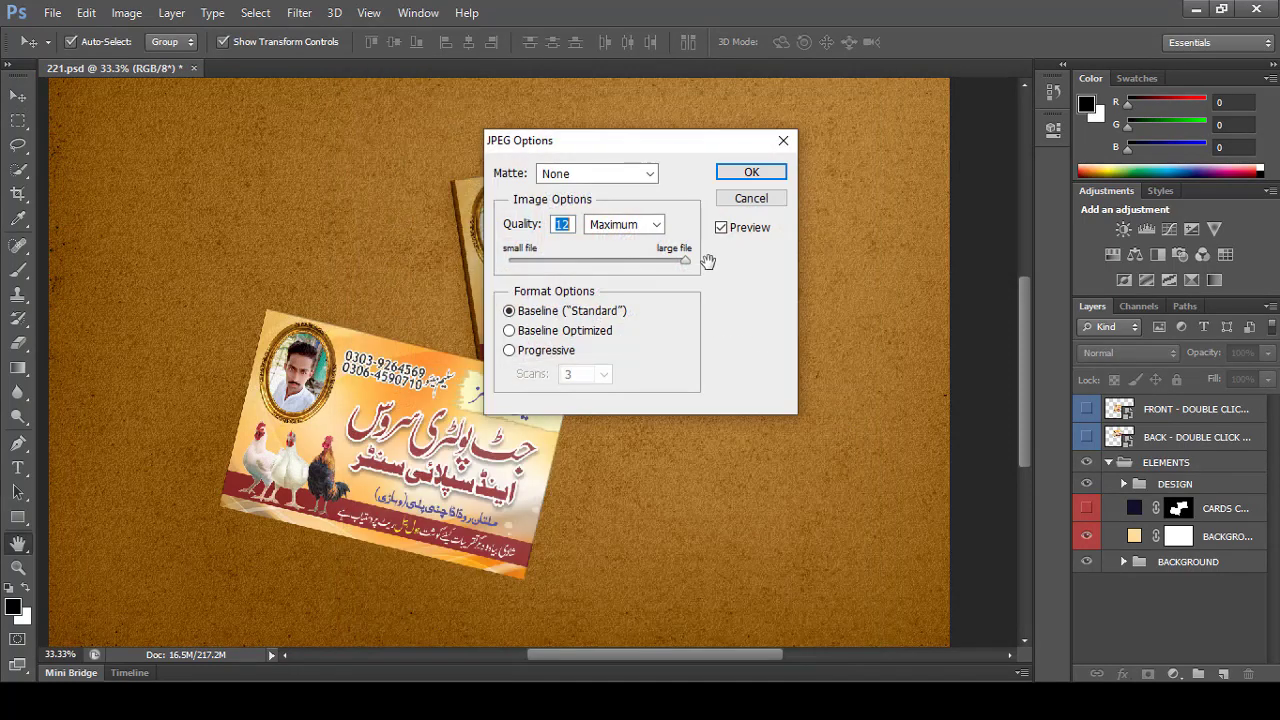
pyautogui.click(745, 174)
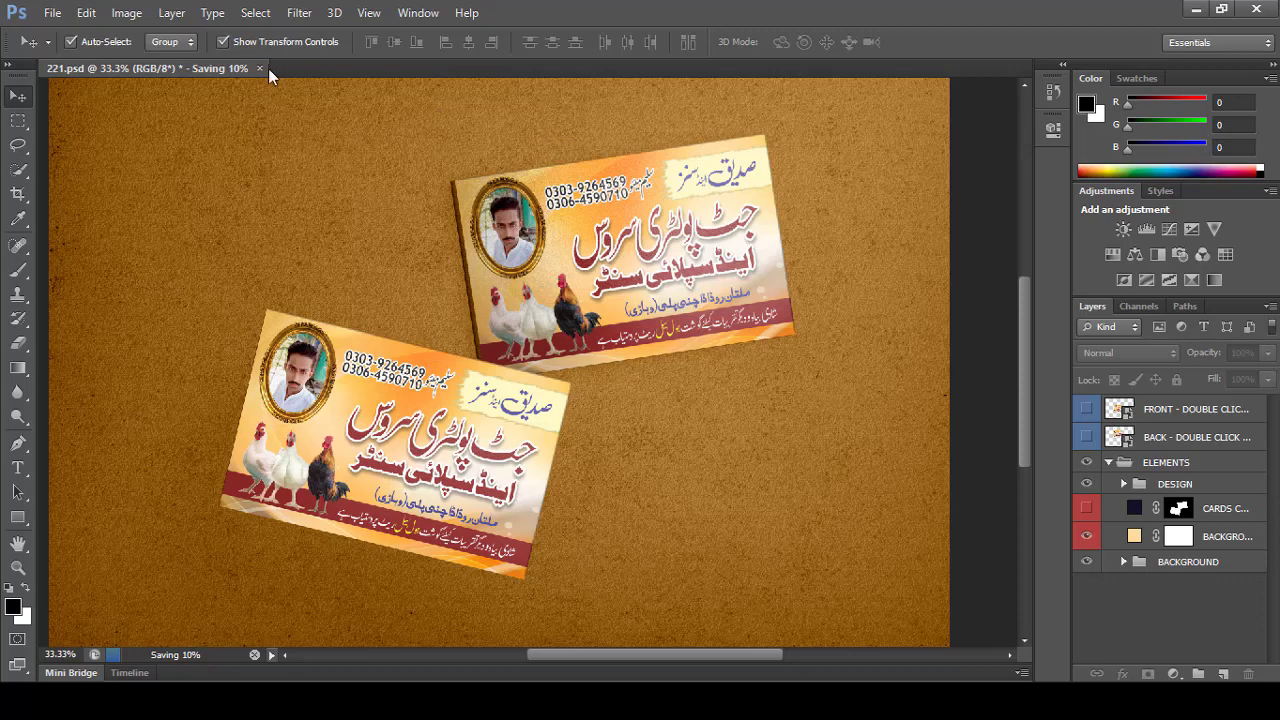
# Close 221.psd without saving changes
pyautogui.click(261, 68)
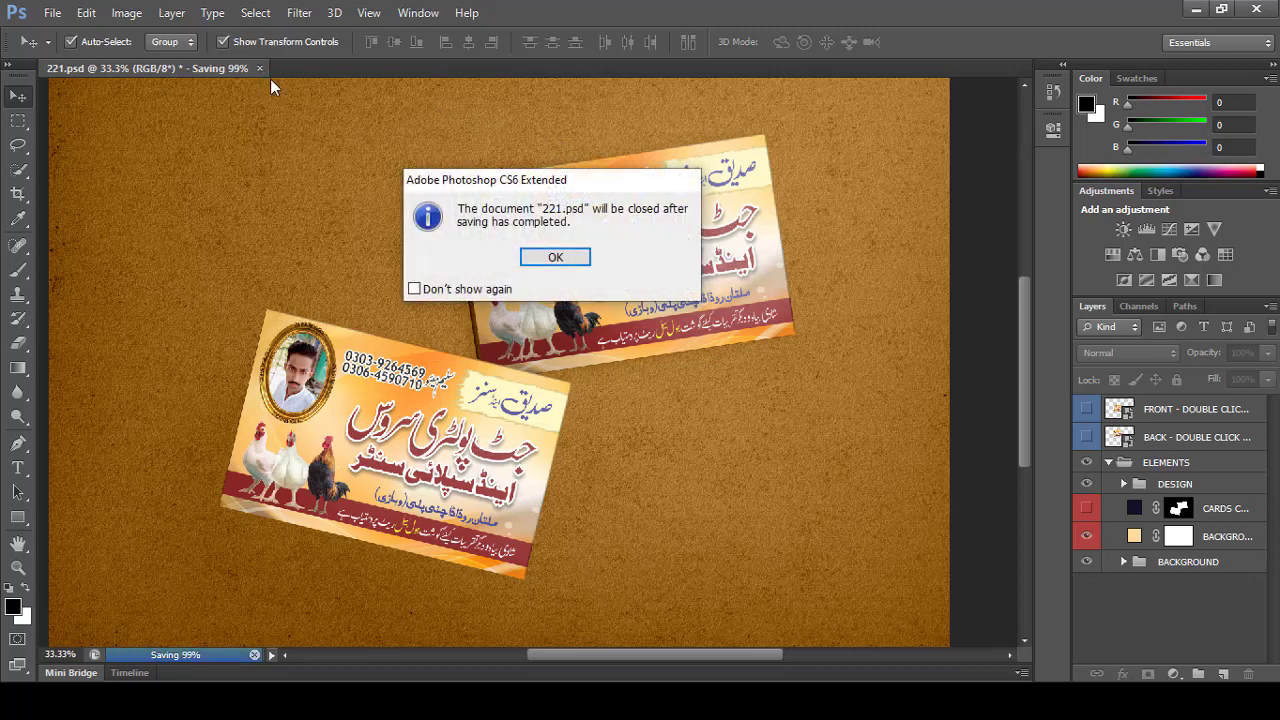
pyautogui.click(556, 257)
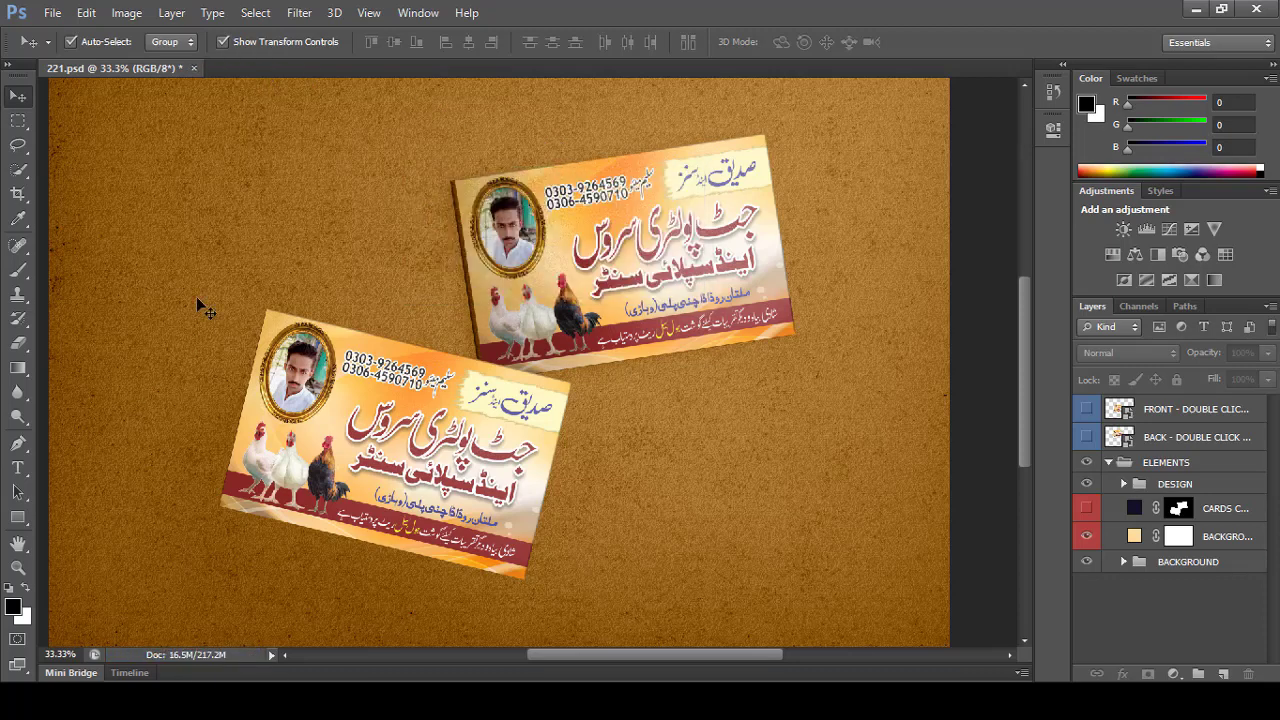
pyautogui.click(194, 68)
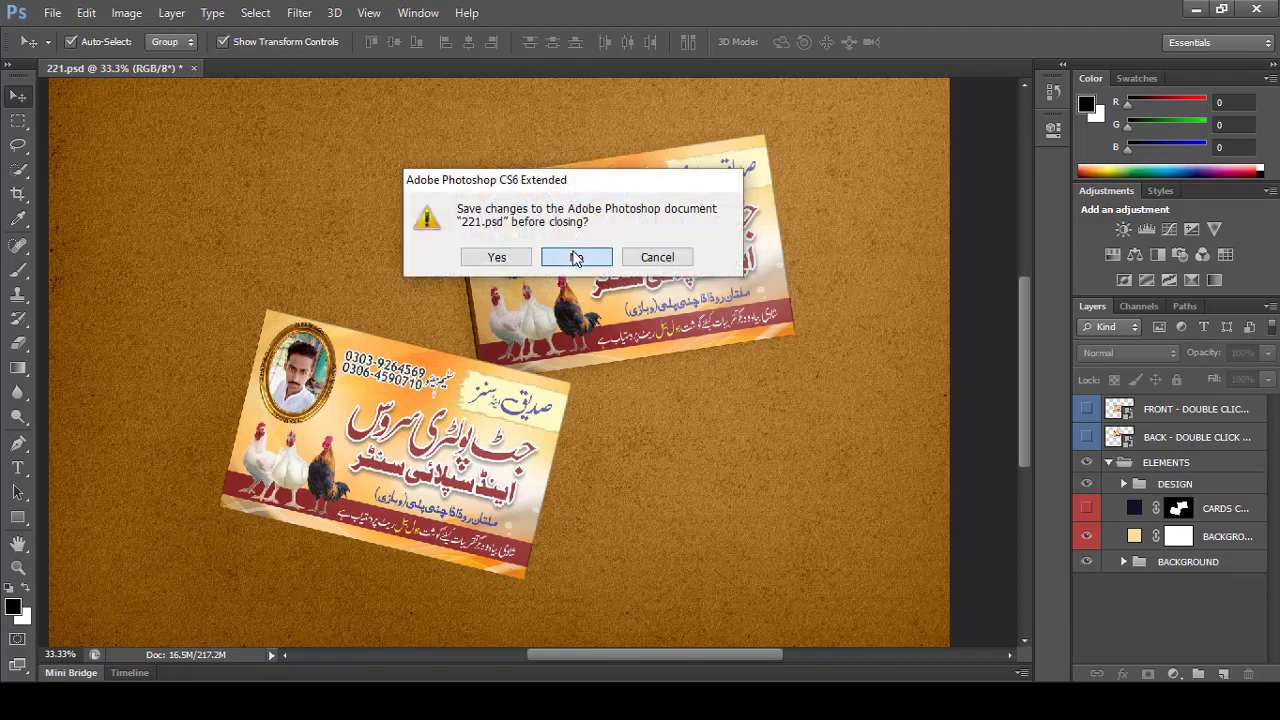
pyautogui.click(575, 257)
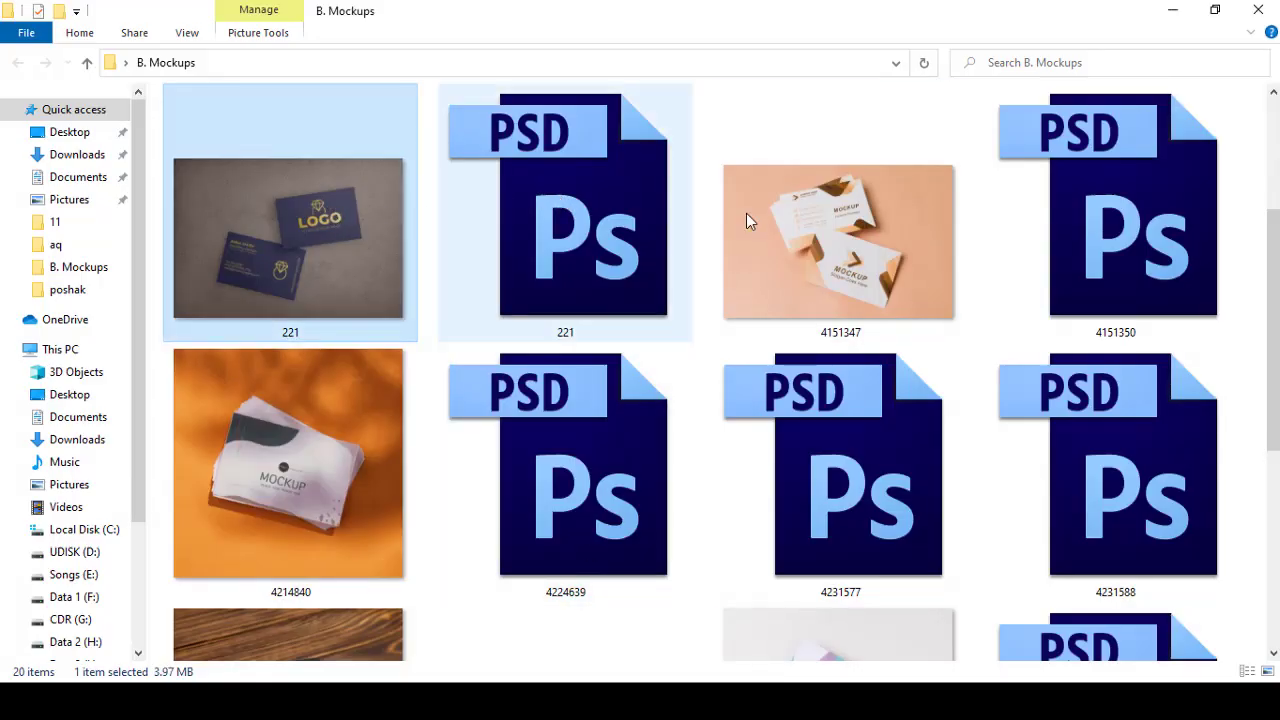
# Browse the B. Mockups thumbnails and select the 4569760 wooden-mat card mockup
pyautogui.click(264, 461)
pyautogui.scroll(-2, 592, 443)
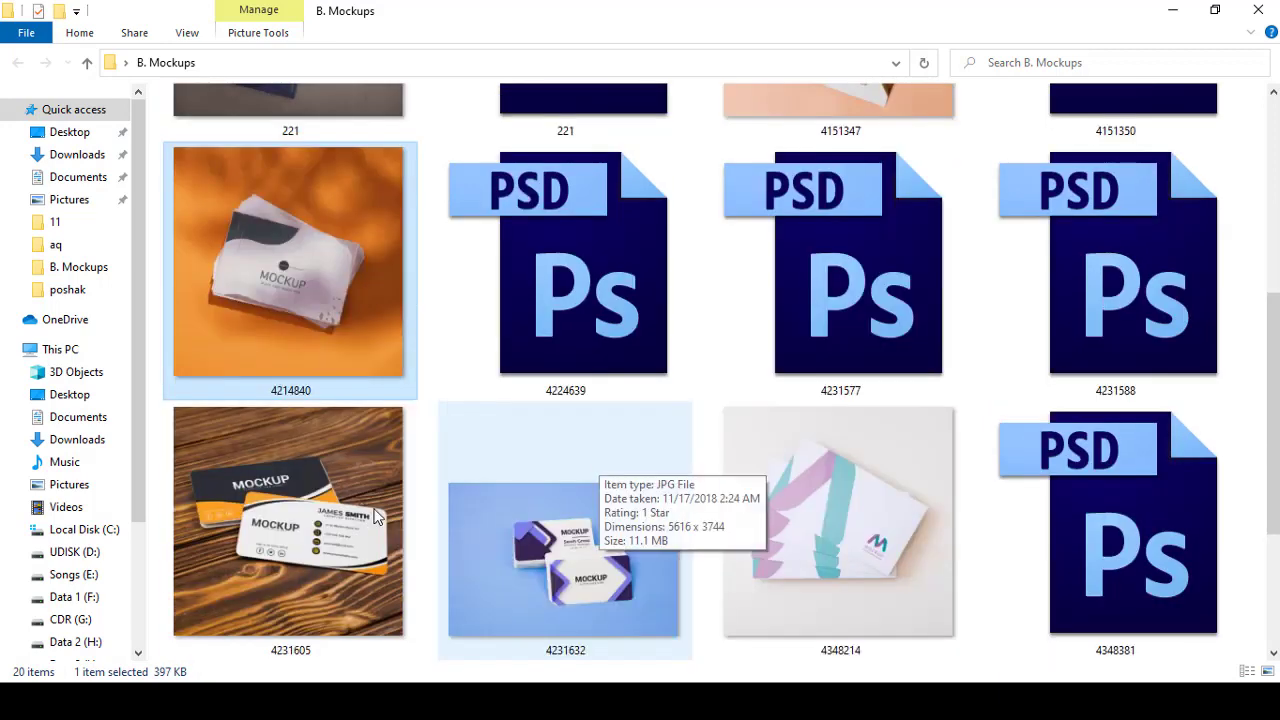
pyautogui.click(376, 515)
pyautogui.click(814, 523)
pyautogui.scroll(-2, 803, 524)
pyautogui.click(603, 557)
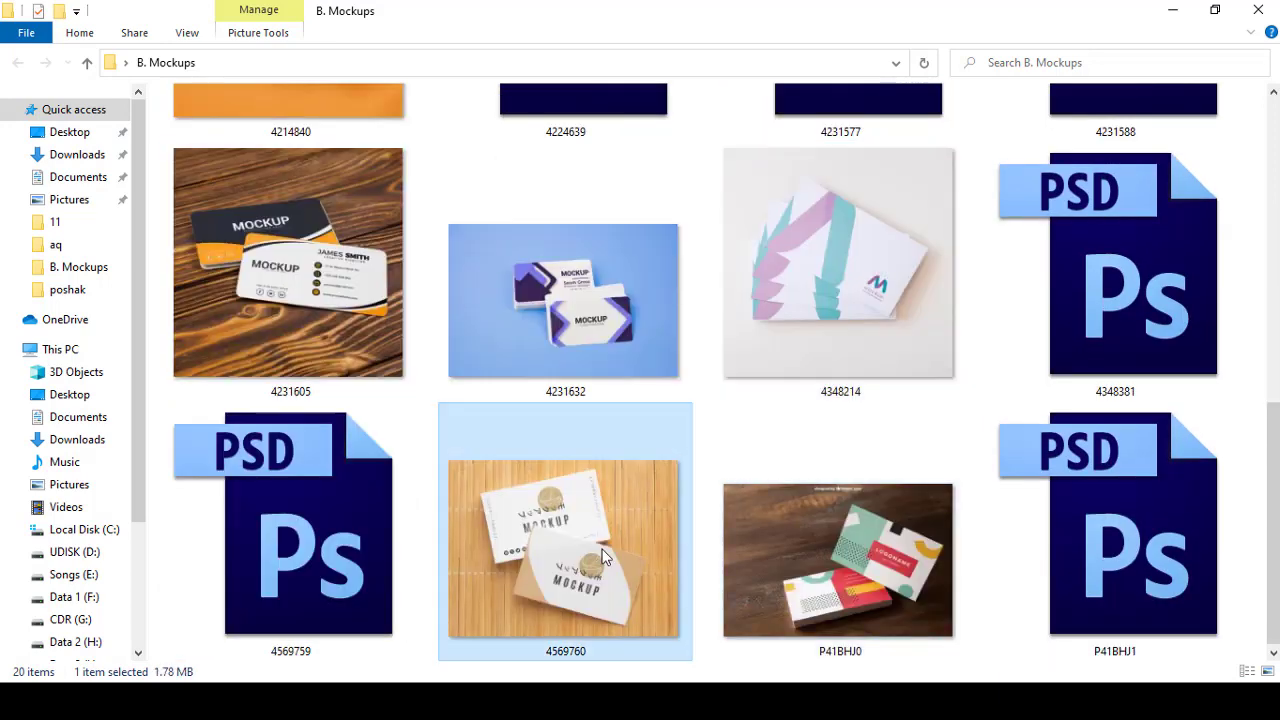